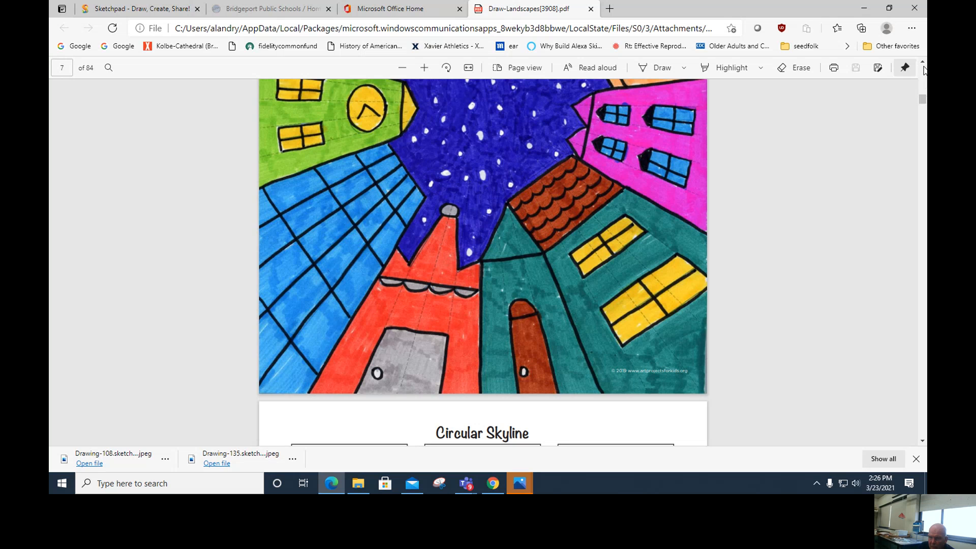
Step: Switch from the landscapes PDF to Sketchpad and create a new blank 8.5 x 11 (Letter) drawing, discarding the current image
click(924, 83)
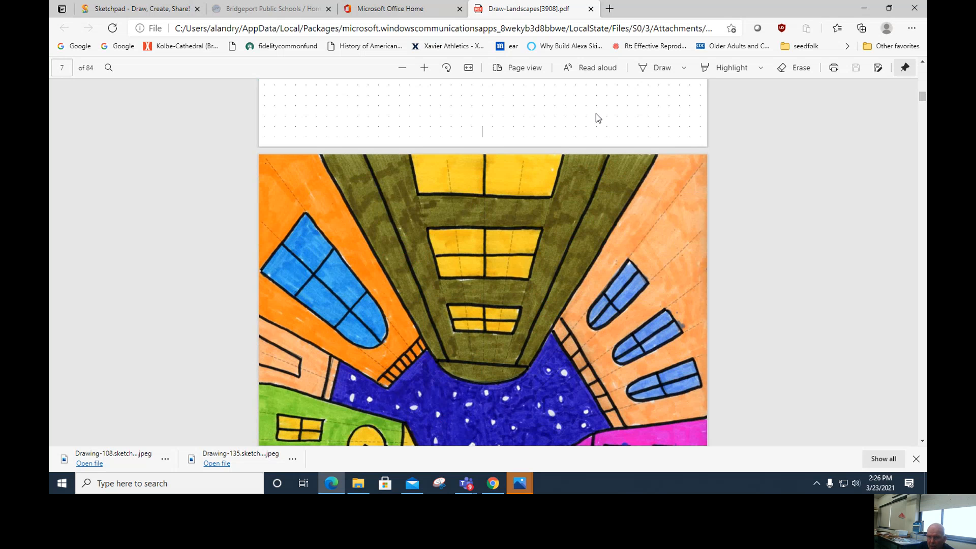
click(160, 10)
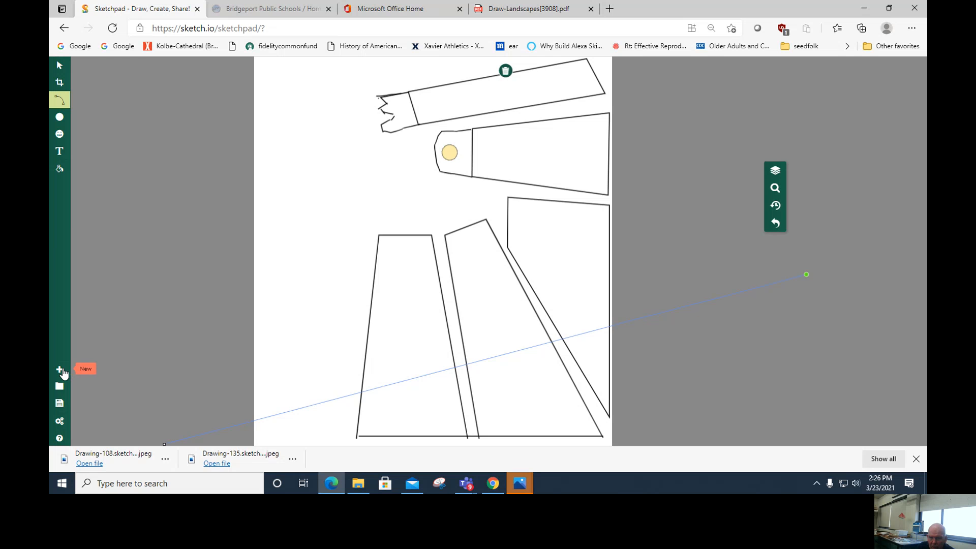
click(65, 372)
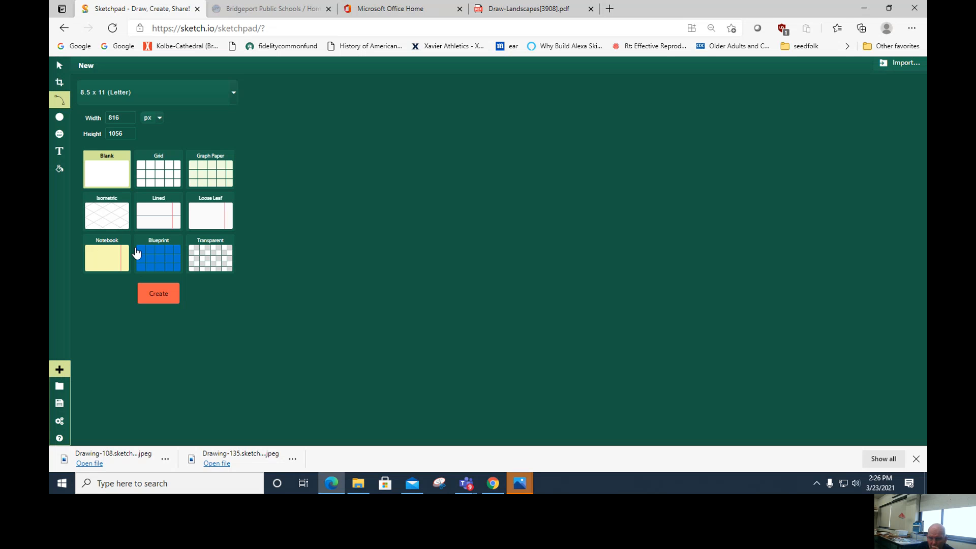
click(163, 299)
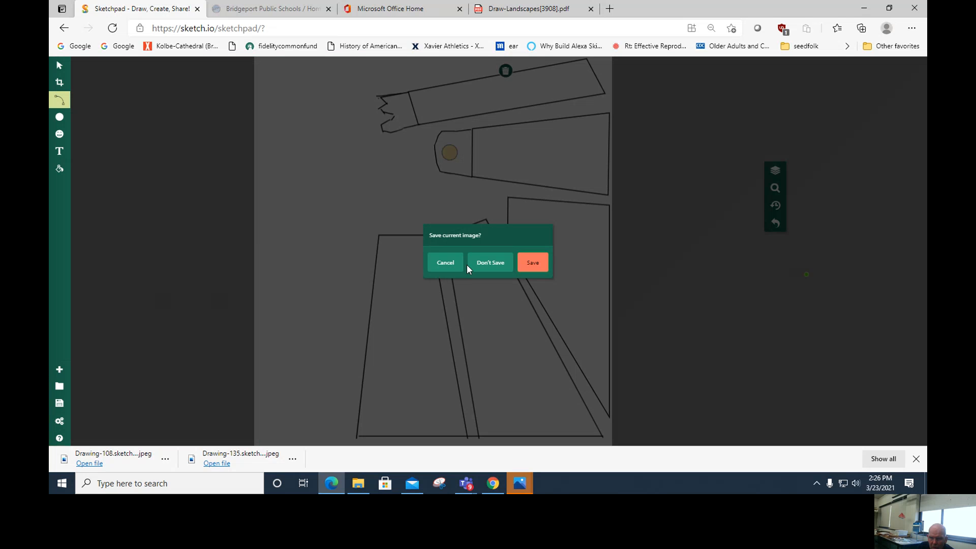
click(482, 265)
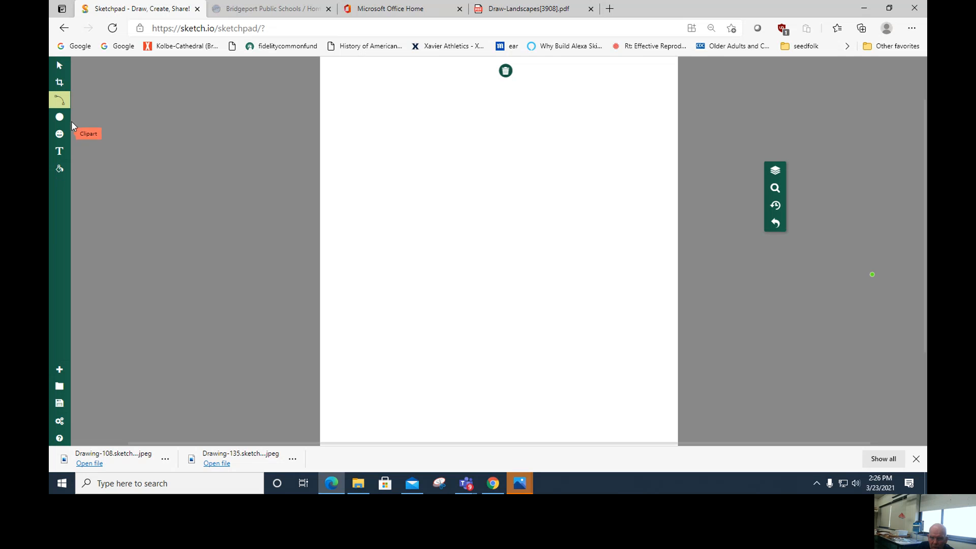
Step: With the Line brush, draw a closed upright trapezoid building in the lower middle of the page, narrower at its roof
click(60, 105)
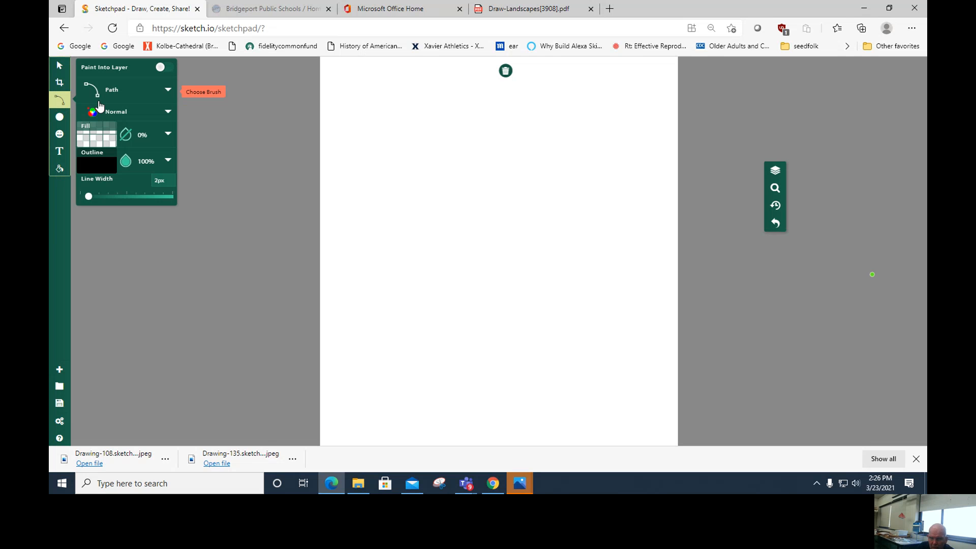
click(115, 99)
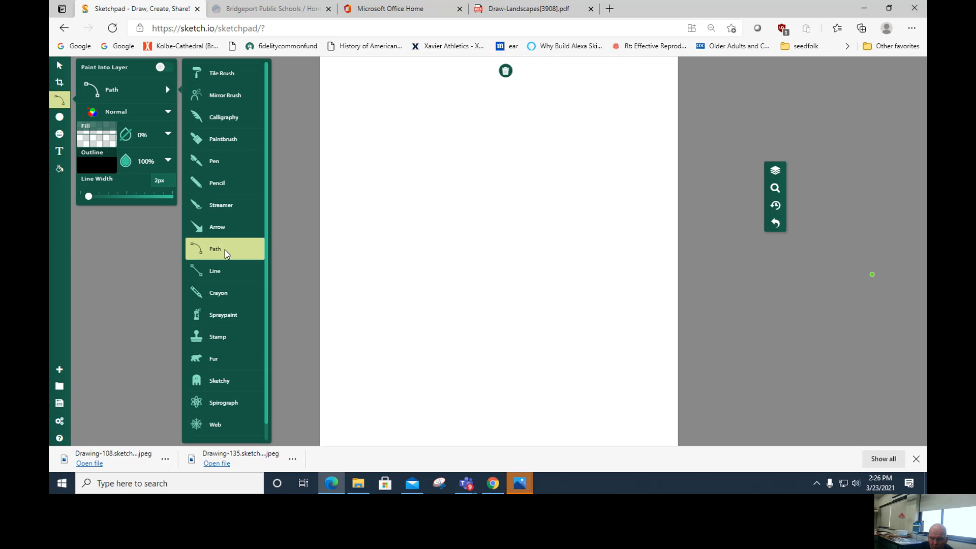
click(213, 272)
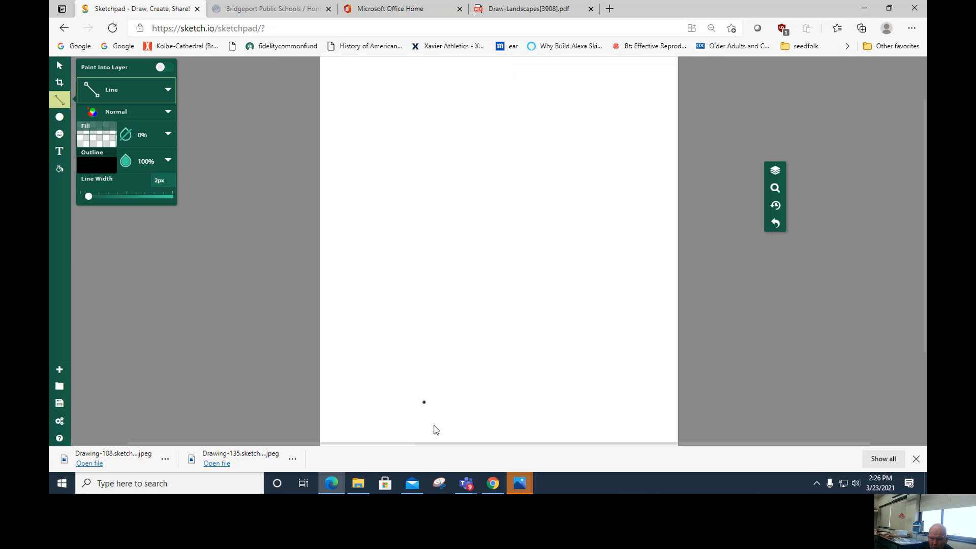
click(409, 443)
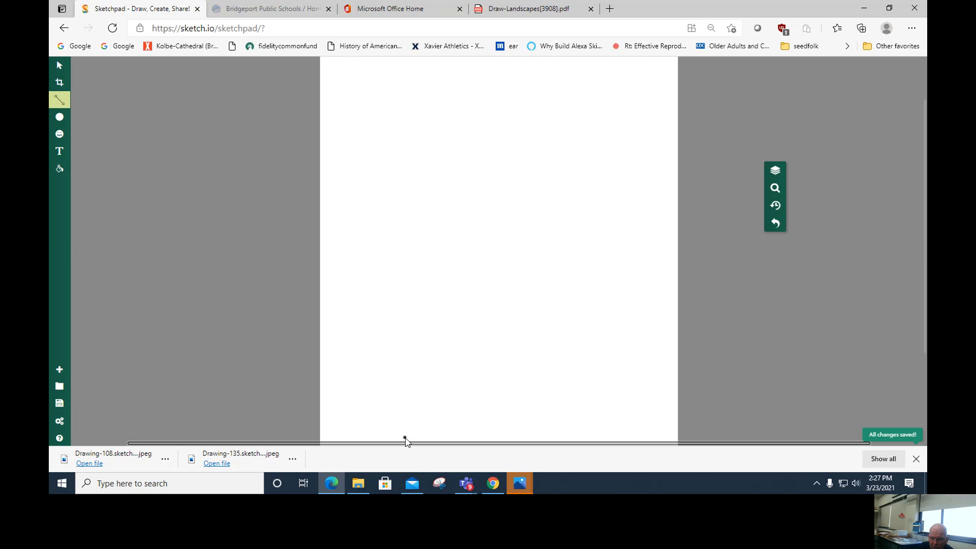
drag(405, 437, 433, 259)
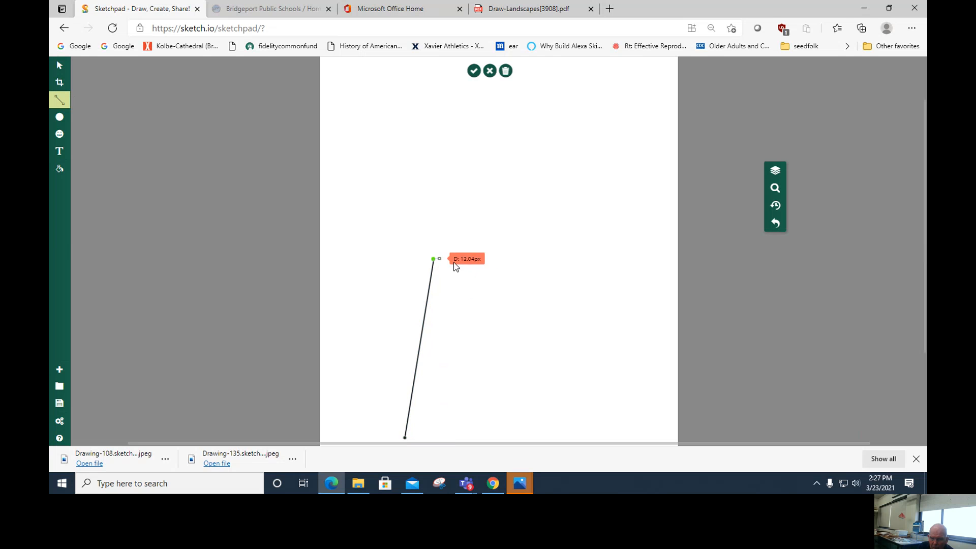
click(494, 260)
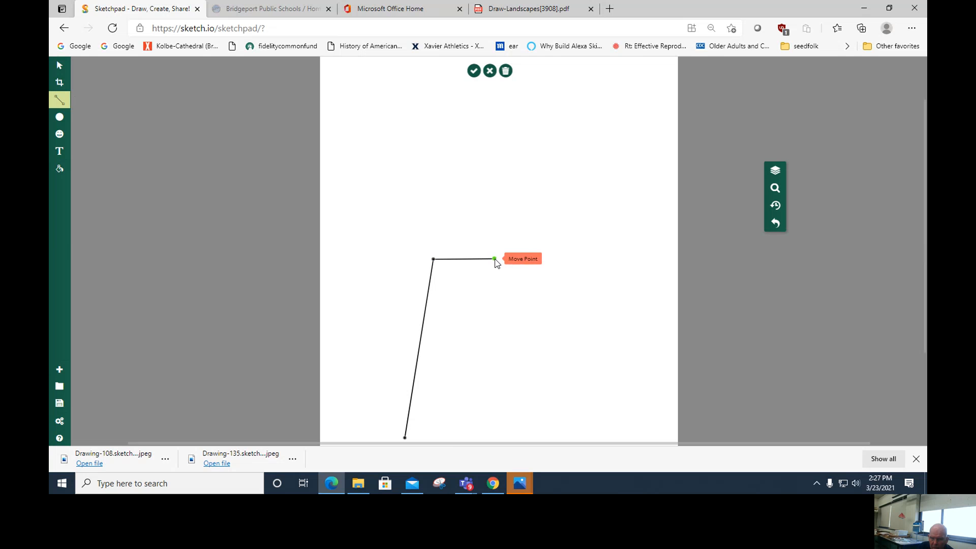
click(549, 438)
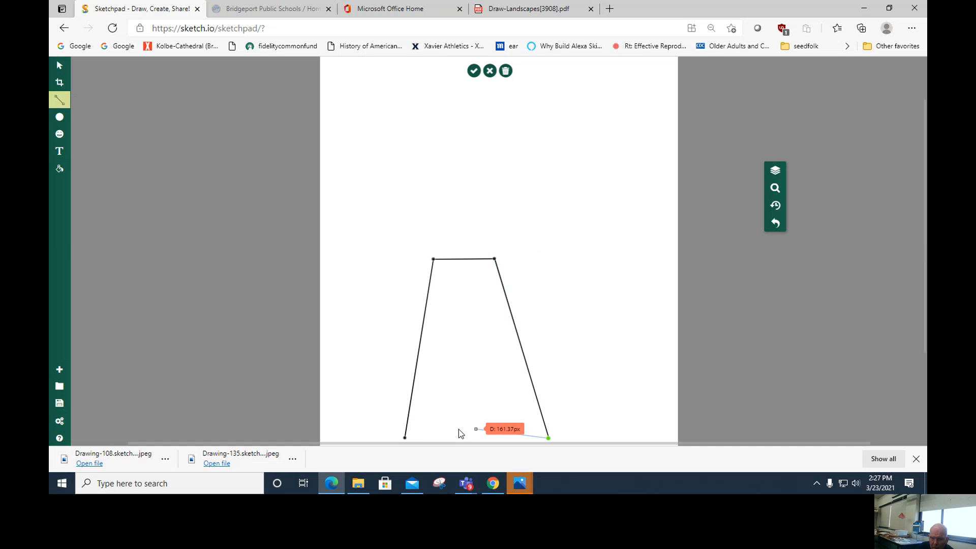
click(407, 437)
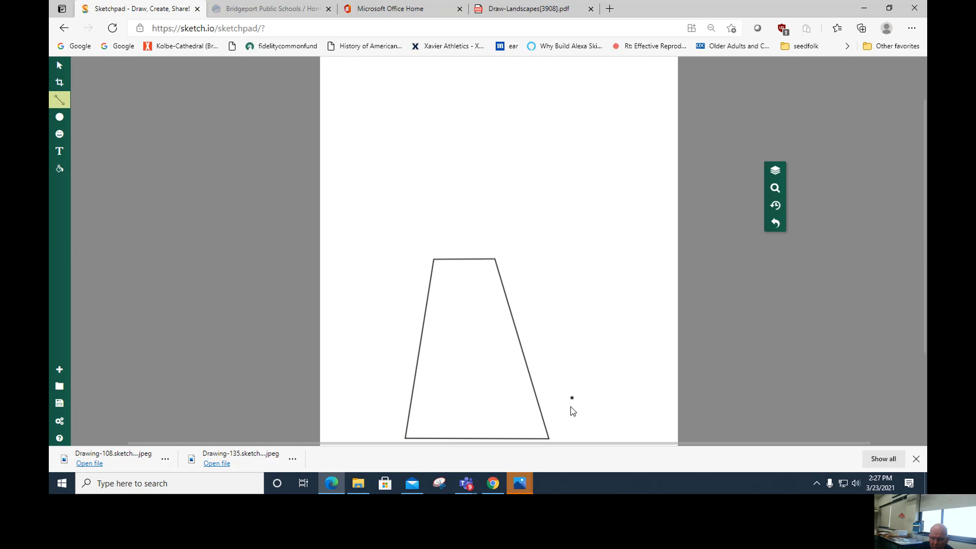
Step: Draw a closed, left-leaning building beside the trapezoid's right side, with an outer side about 551 px long and a roof edge about 71 px
click(563, 437)
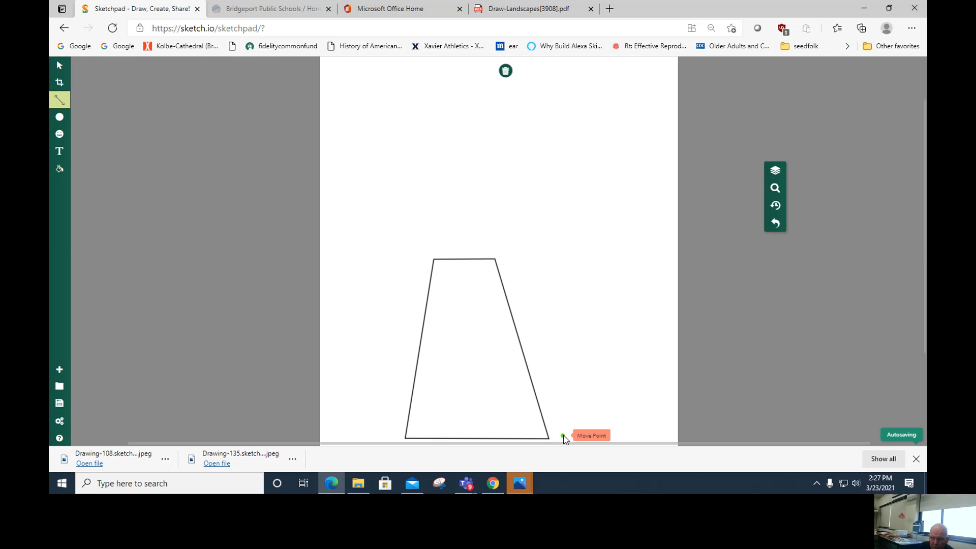
click(492, 233)
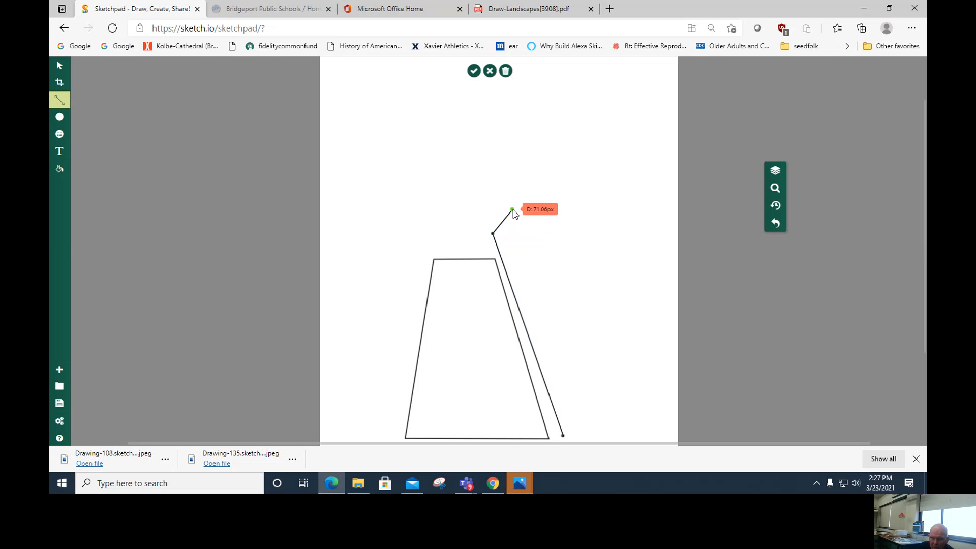
click(512, 210)
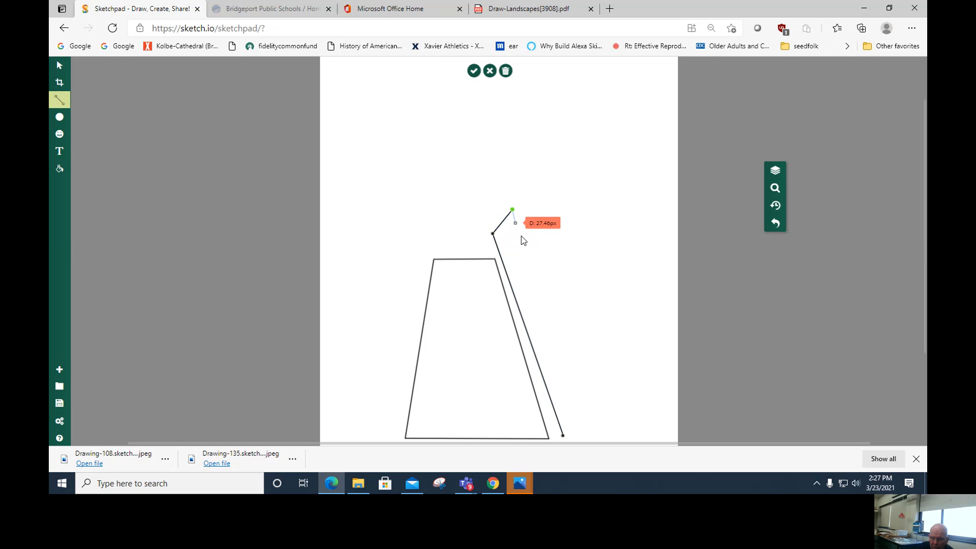
click(626, 423)
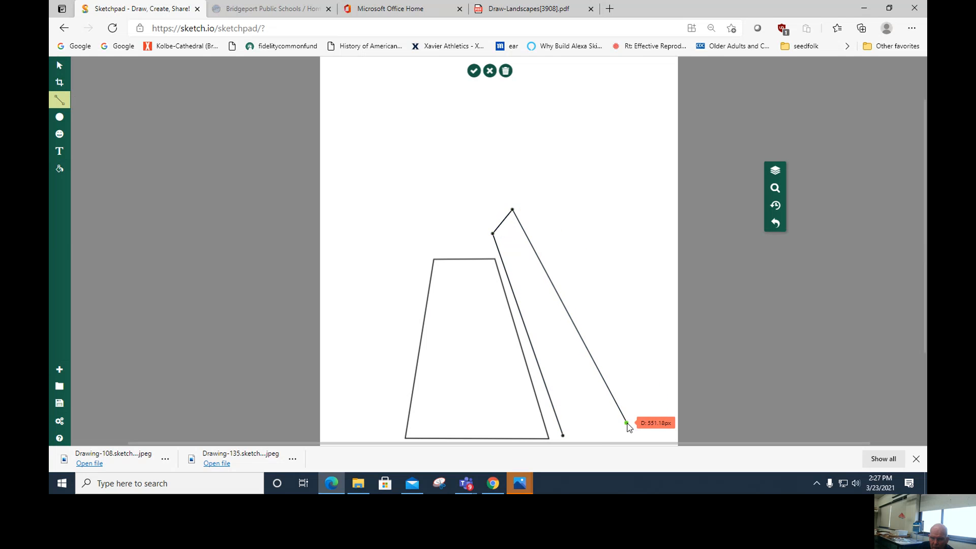
click(563, 436)
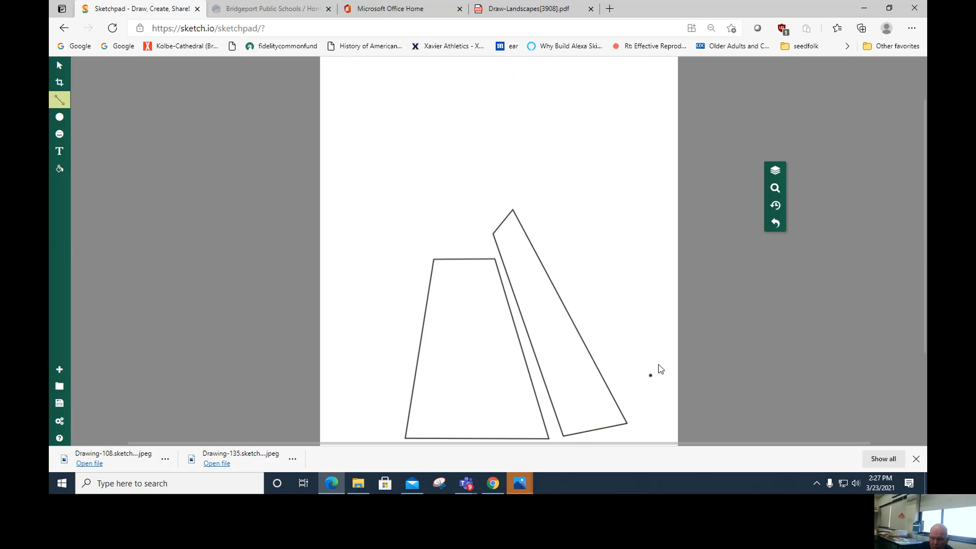
Step: Draw a closed four-sided building between the leaning building and the page's right edge, widening from its roof to a tall vertical side
click(659, 393)
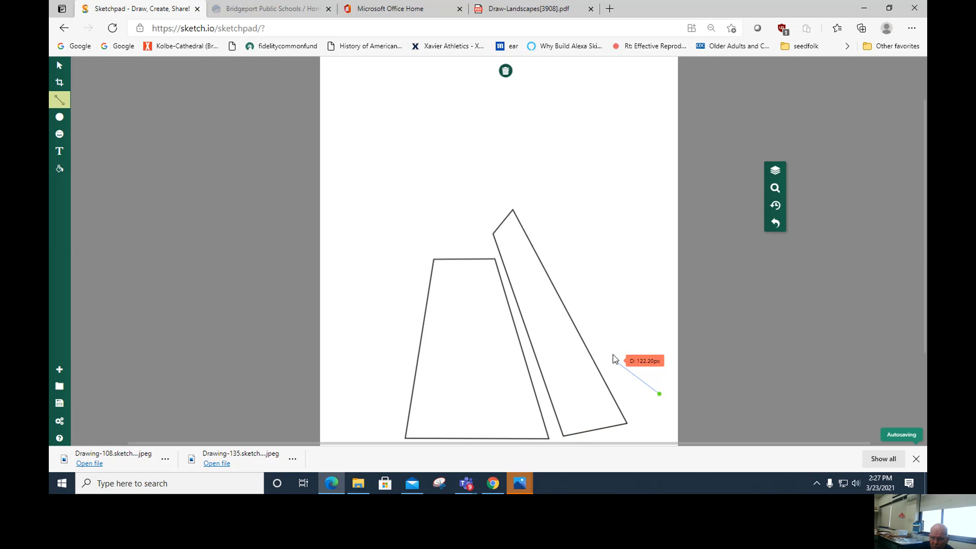
click(520, 208)
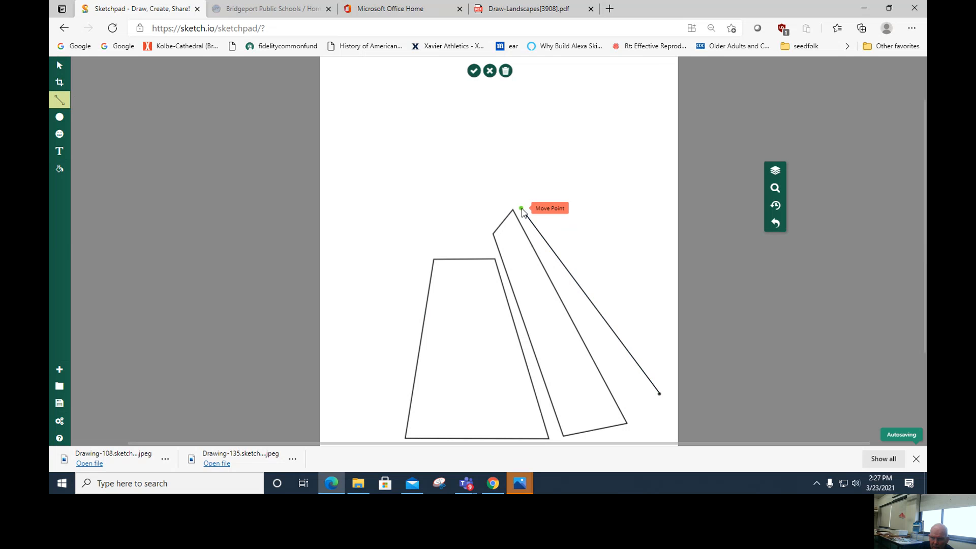
click(528, 168)
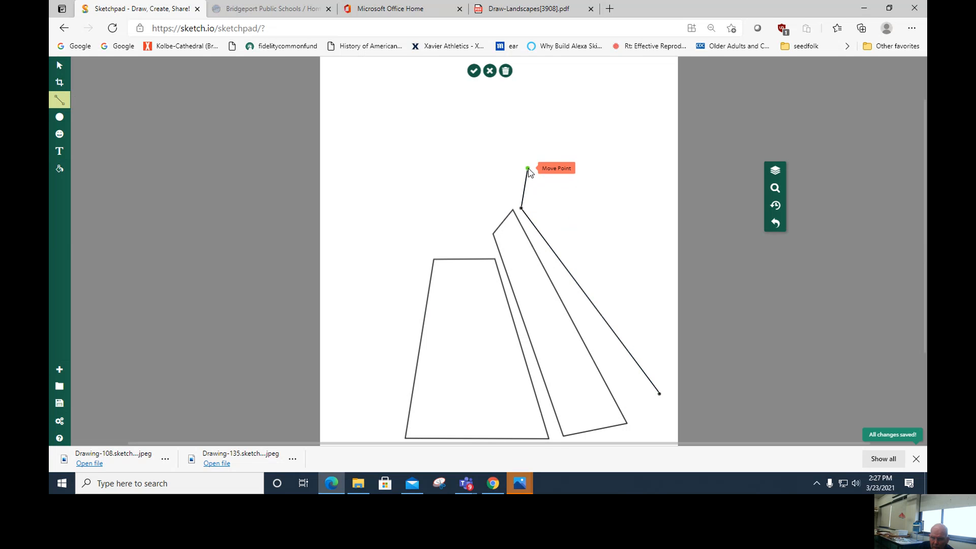
click(667, 195)
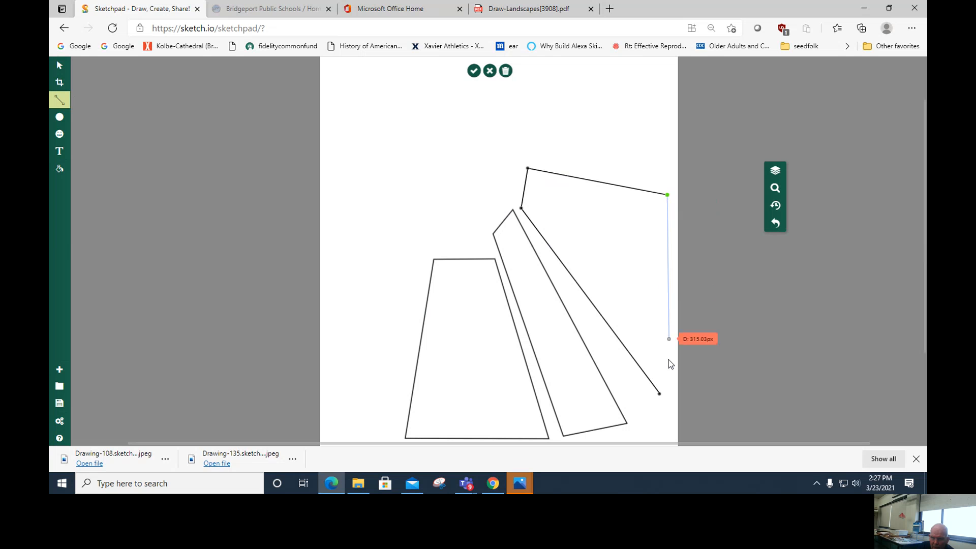
click(662, 394)
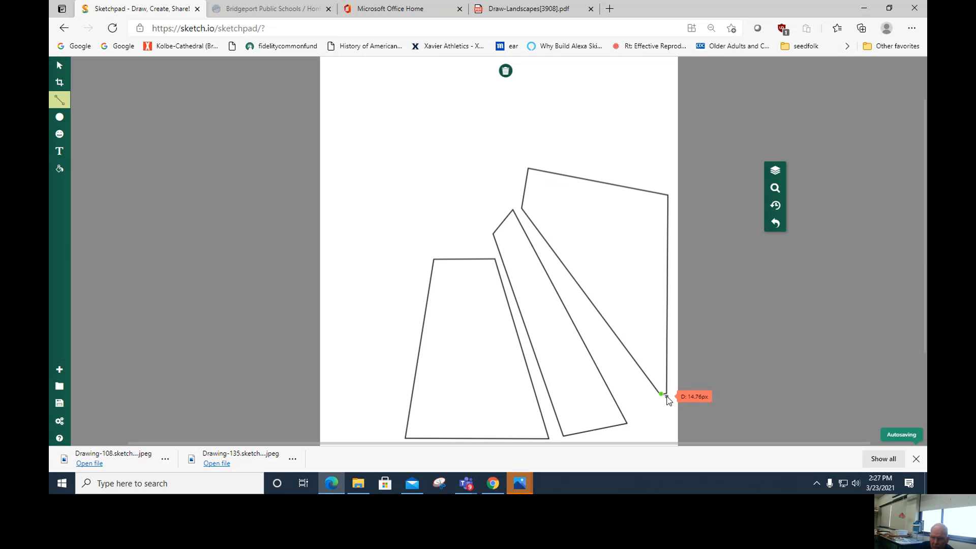
click(663, 394)
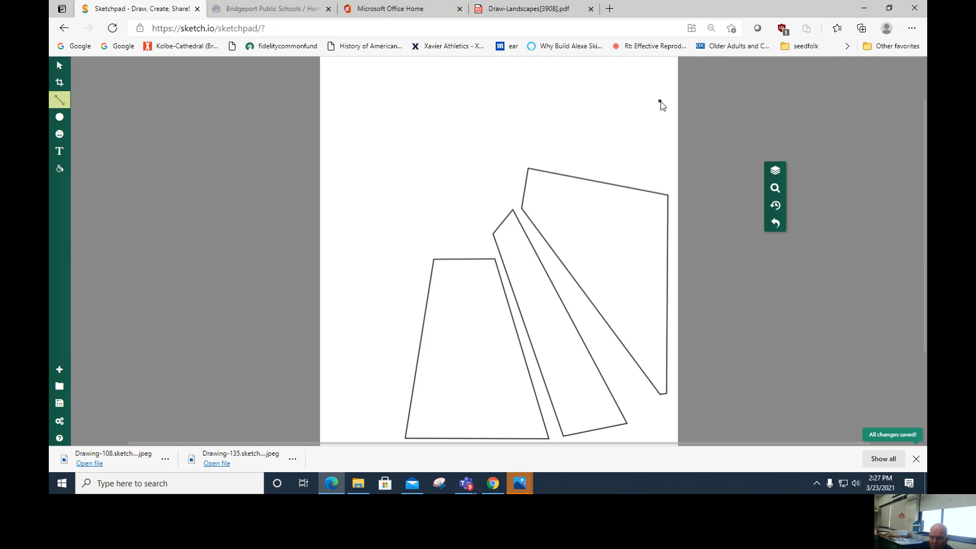
Step: Draw a closed sideways building above the right-edge one, with an upper side about 319 px long and a narrow roof end about 51 px
click(636, 101)
drag(621, 106, 526, 135)
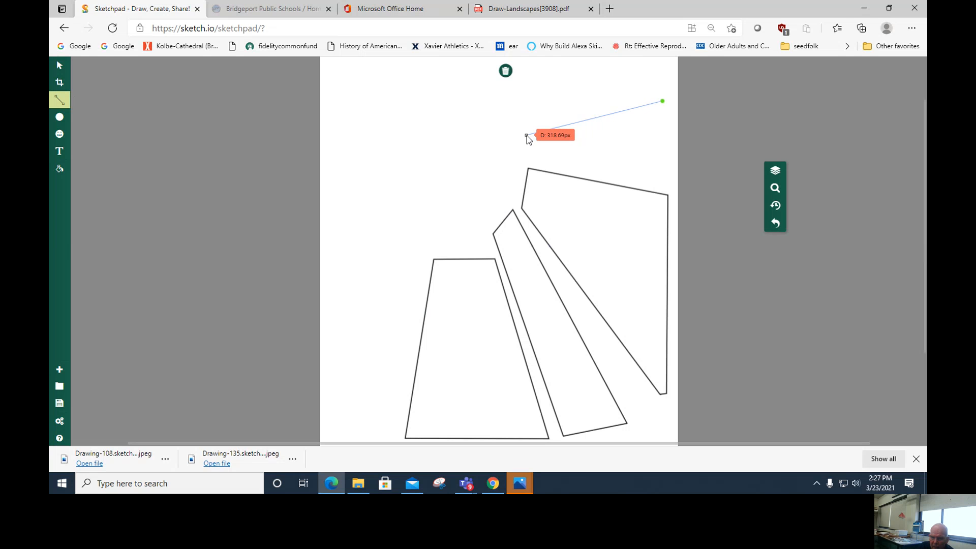
click(527, 136)
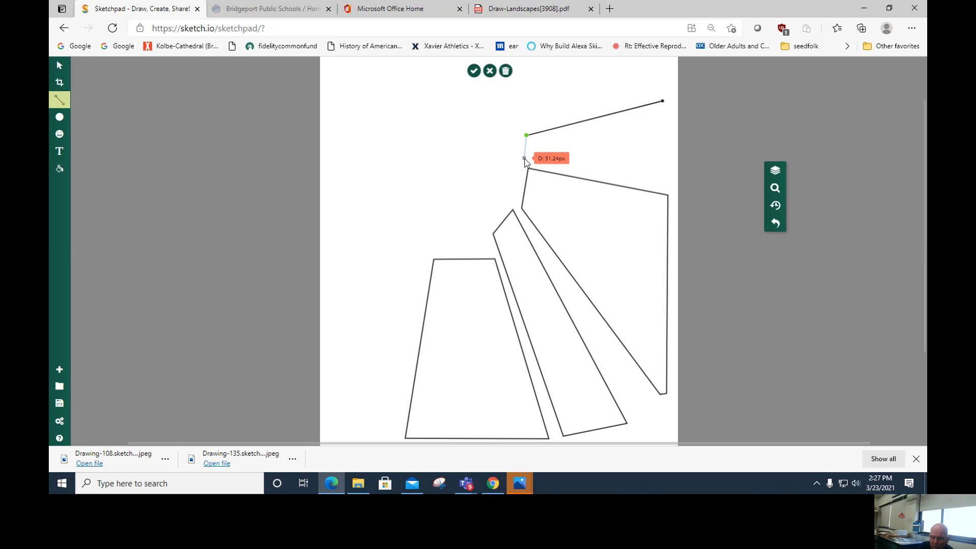
click(525, 159)
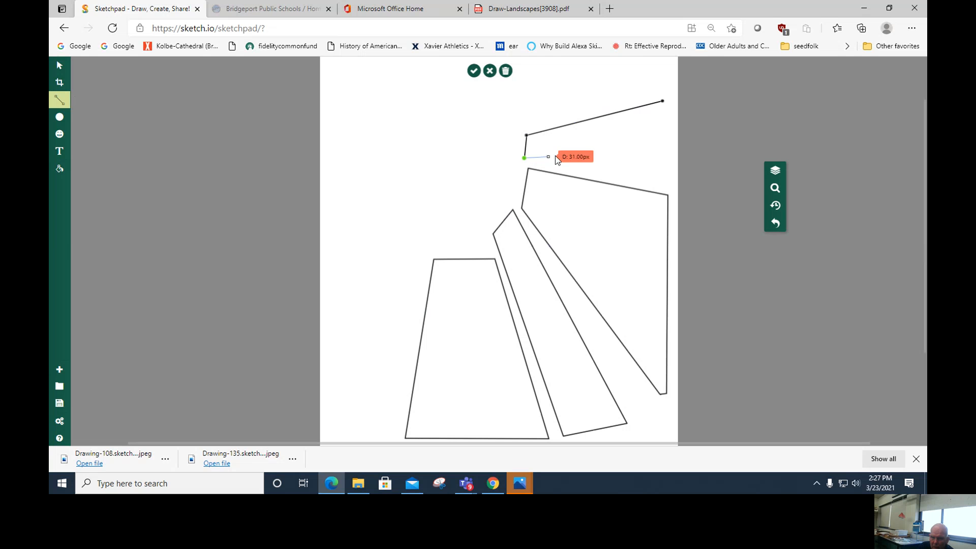
click(664, 166)
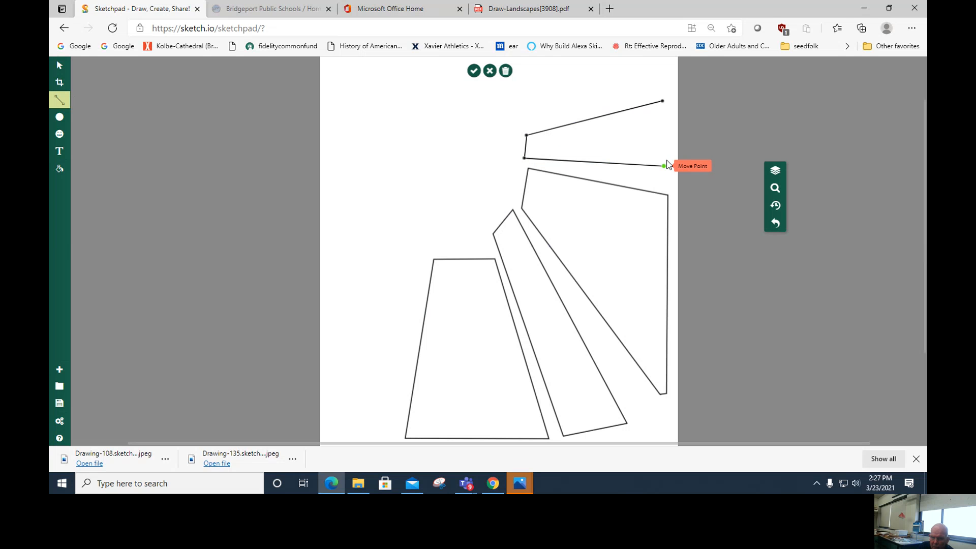
click(664, 100)
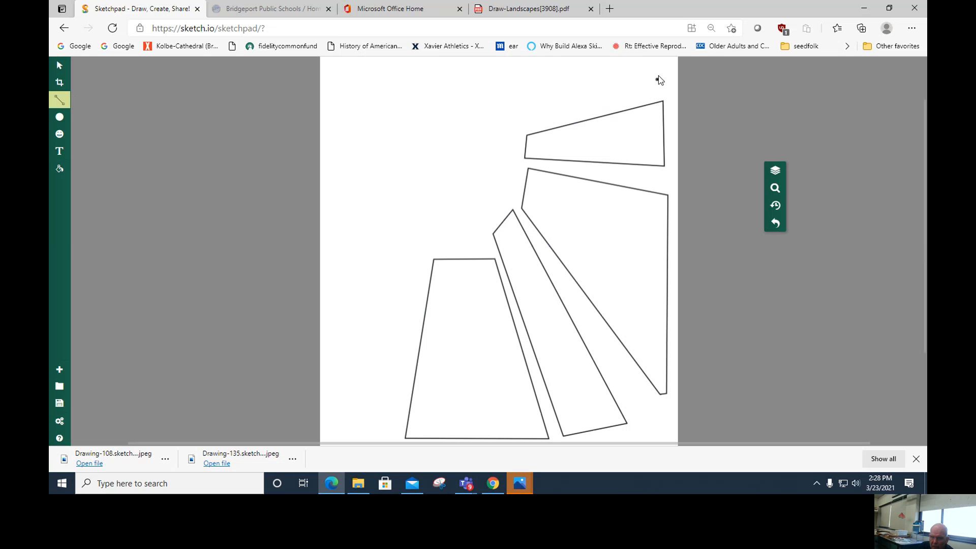
Step: Zoom the canvas out to 0.65x and draw a closed four-sided building above the sideways one, near the page's upper edge
click(656, 94)
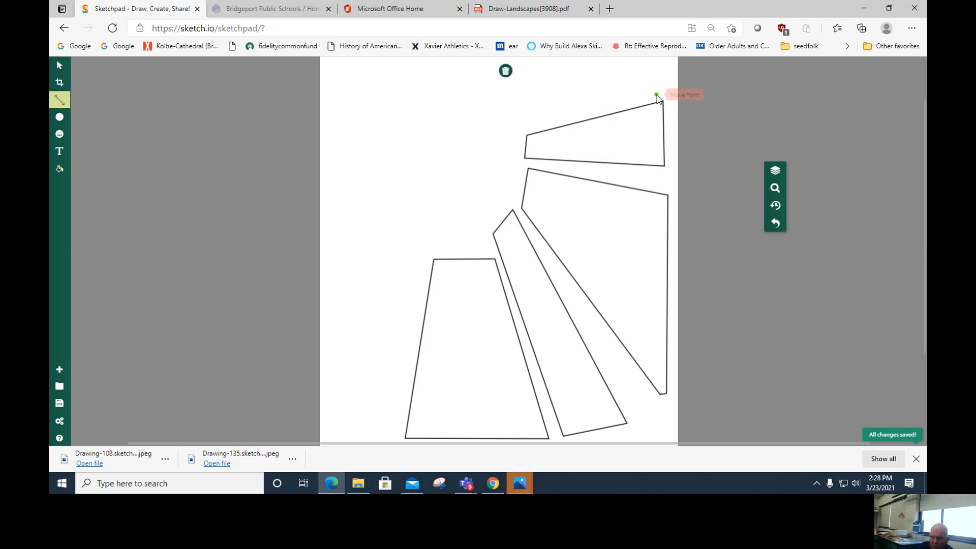
click(775, 189)
drag(751, 192, 752, 195)
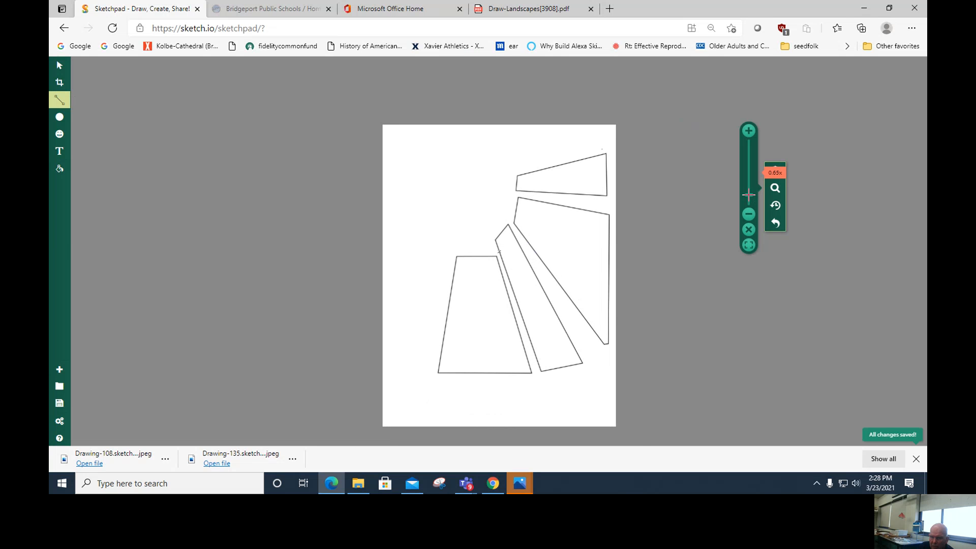
click(65, 103)
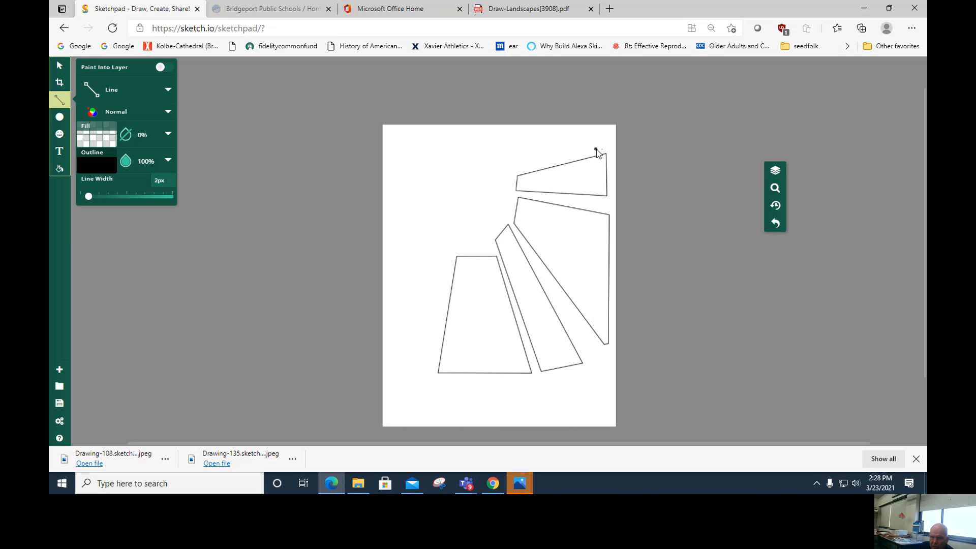
drag(596, 149, 523, 169)
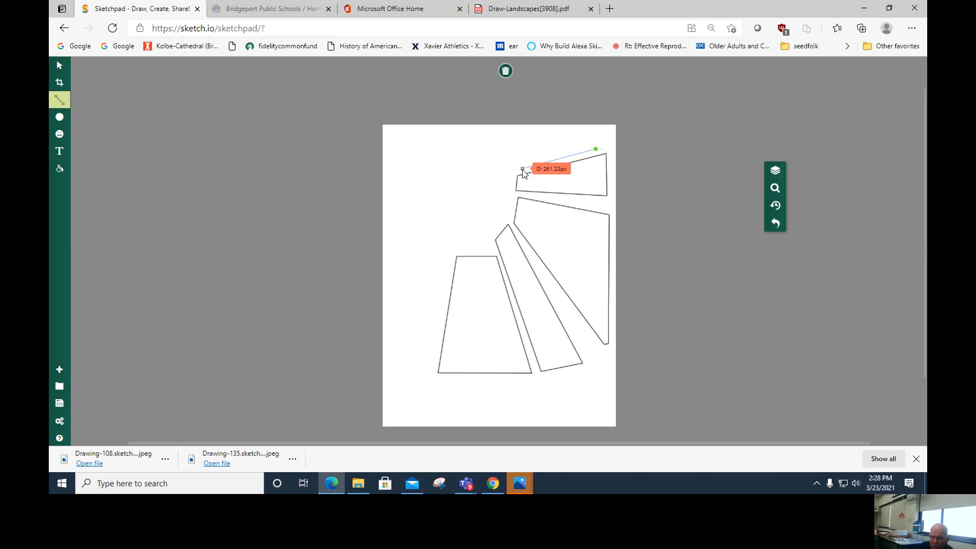
click(511, 171)
click(488, 161)
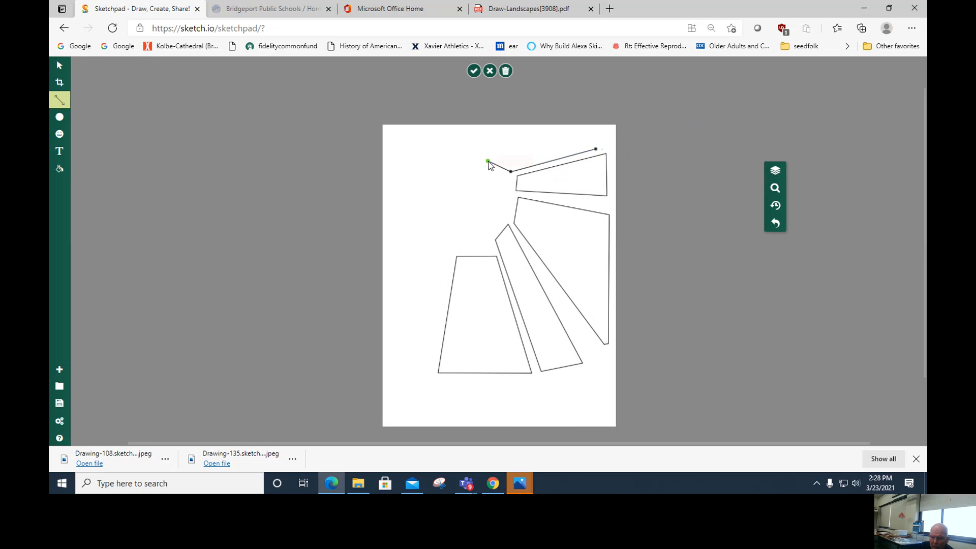
click(531, 129)
click(596, 149)
click(61, 105)
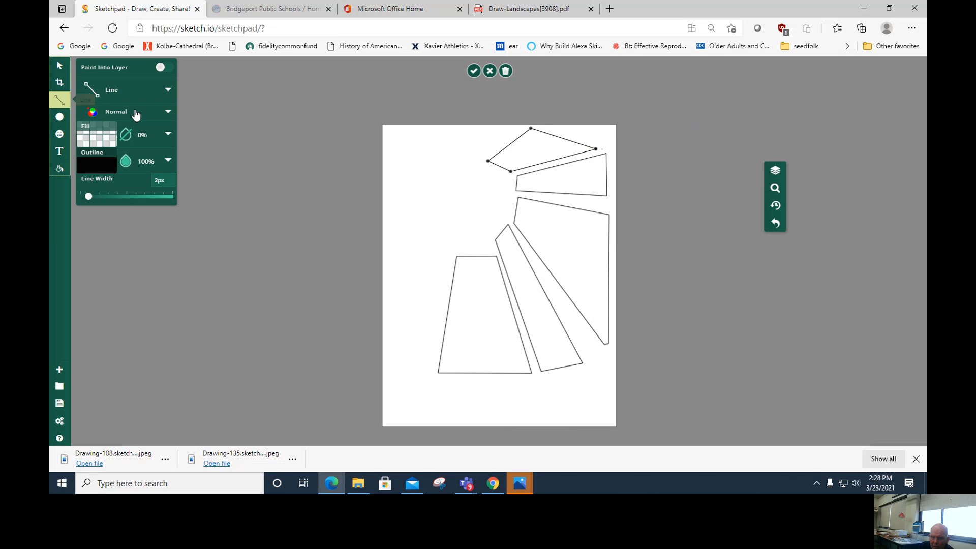
Step: Draw a closed, nearly upright four-sided building near the page's upper edge, beside the building already drawn there
click(478, 131)
click(478, 133)
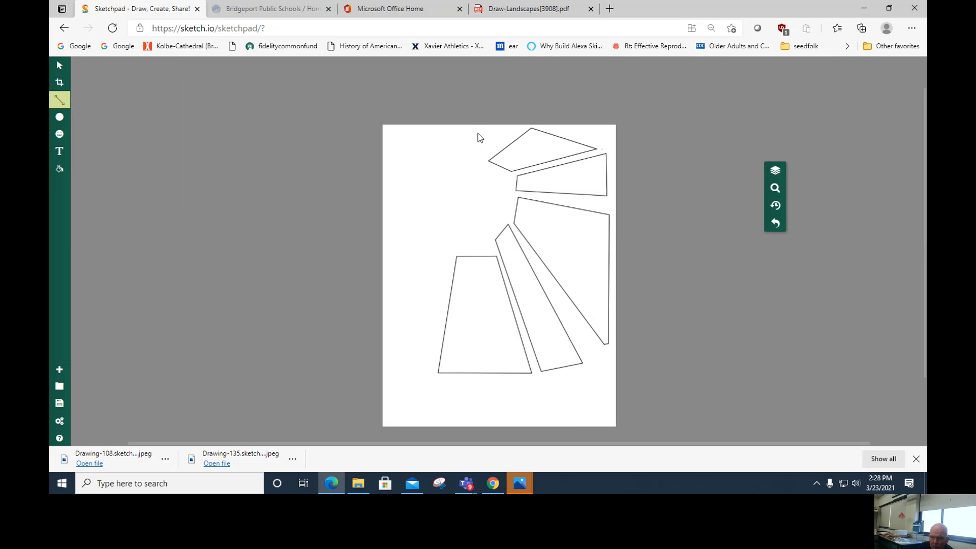
drag(473, 130, 481, 218)
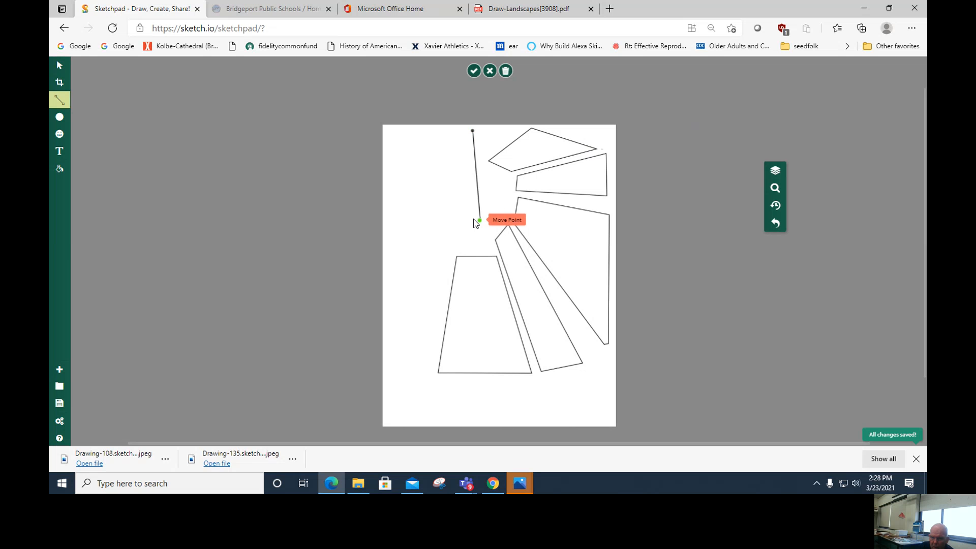
click(448, 220)
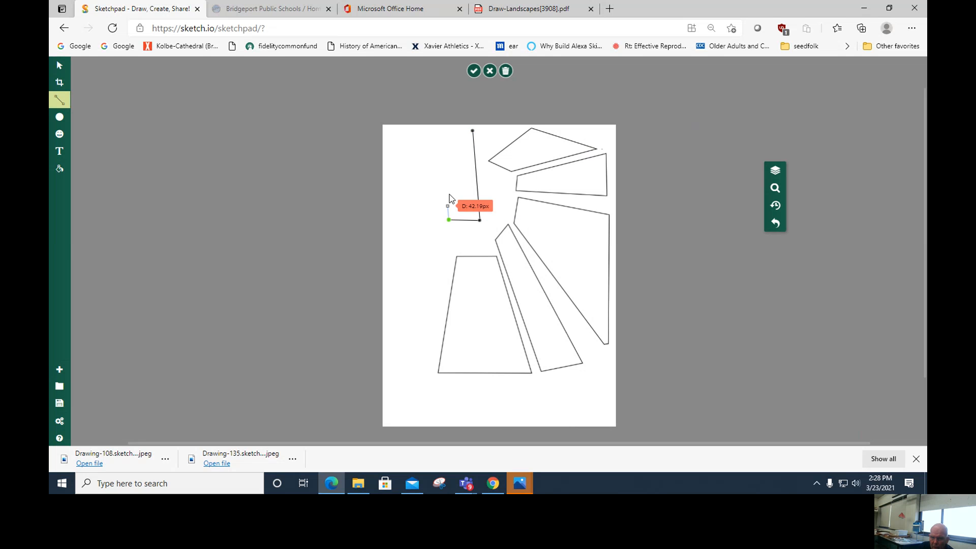
click(440, 132)
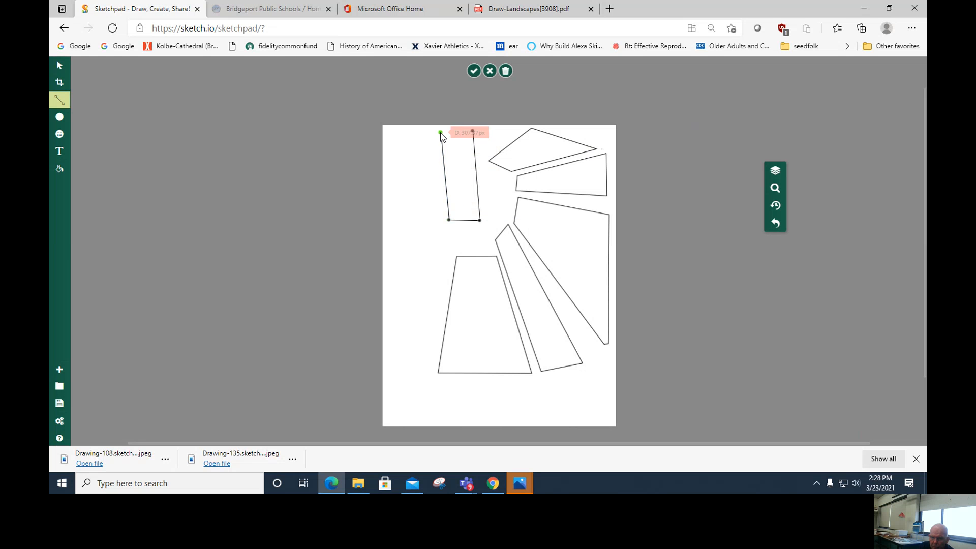
click(471, 132)
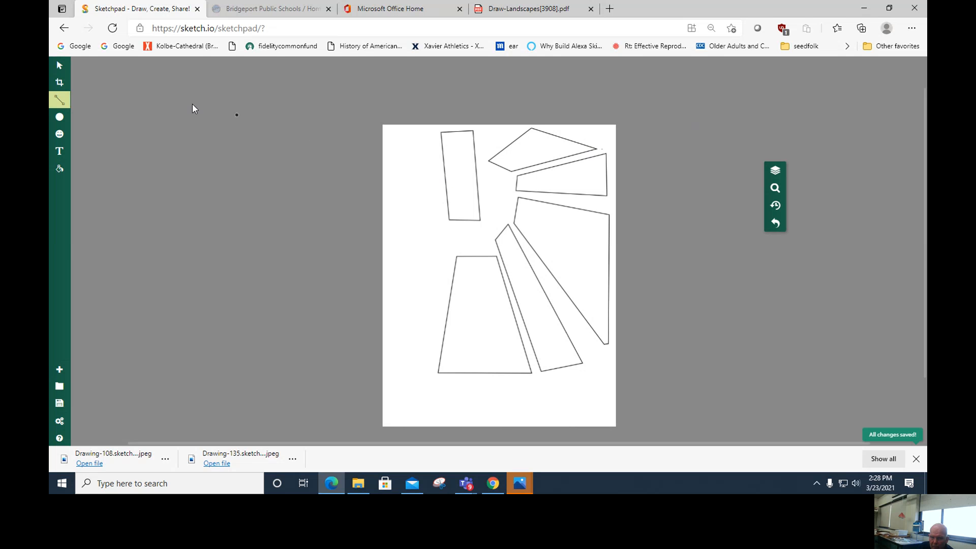
Step: Move the nearly upright building and its right-hand neighbour up and to the right, against the page's upper edge
click(63, 66)
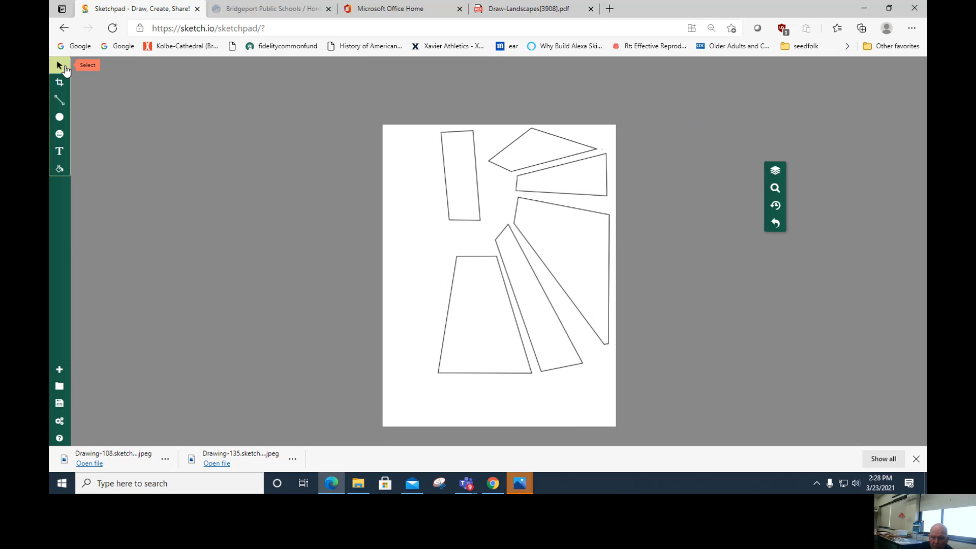
click(447, 178)
drag(449, 179, 454, 174)
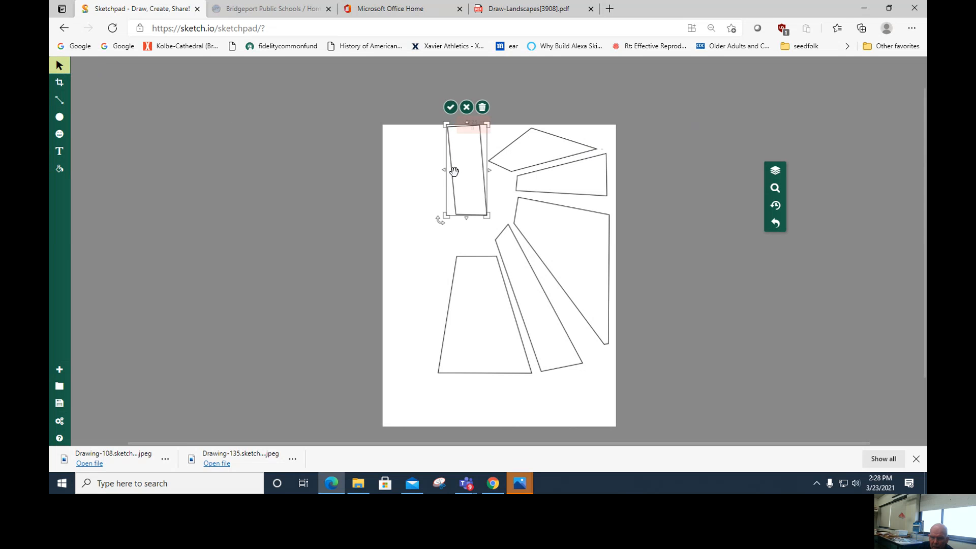
click(521, 163)
drag(518, 154, 479, 158)
click(416, 154)
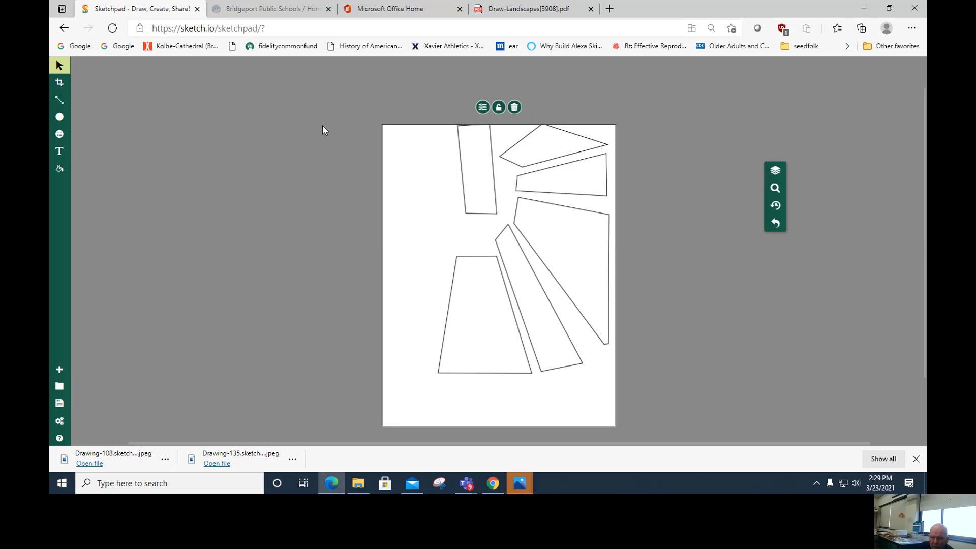
Step: Draw a closed slanted building in the page's upper-left corner and a closed sideways building along the left edge below it
click(59, 99)
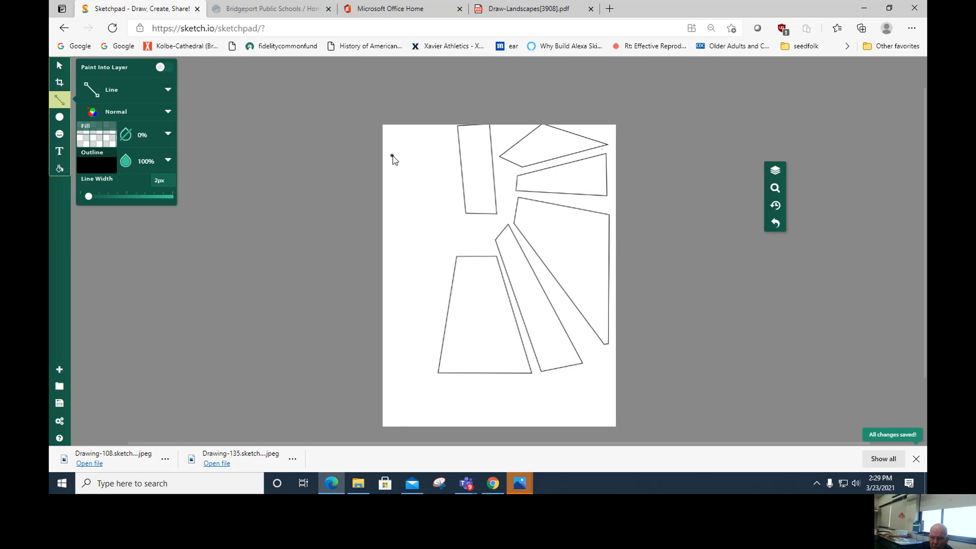
mouse_move(388, 156)
mouse_down()
mouse_move(415, 133)
mouse_move(450, 168)
mouse_move(456, 211)
mouse_move(442, 219)
mouse_move(386, 160)
mouse_up()
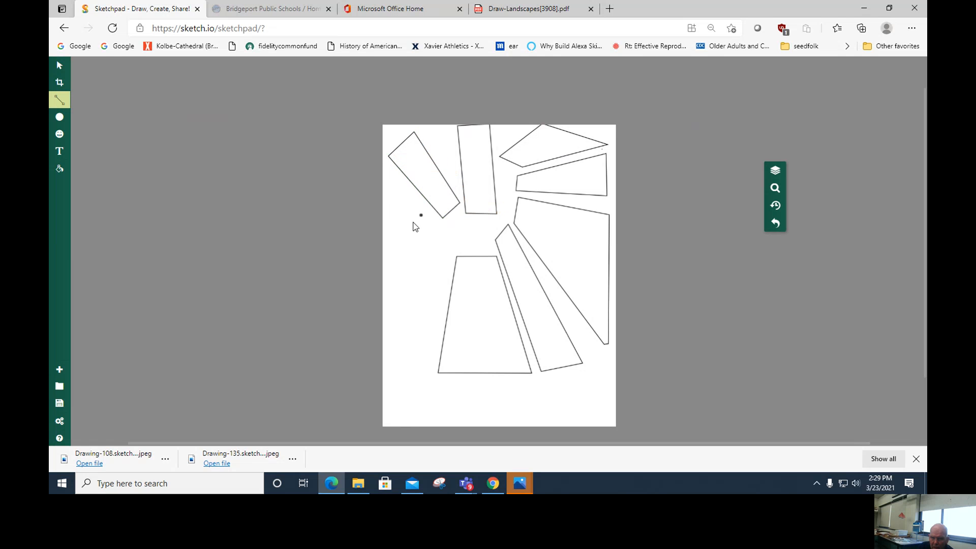
mouse_move(386, 198)
mouse_down()
mouse_move(387, 245)
mouse_move(437, 244)
mouse_move(435, 217)
mouse_move(391, 201)
mouse_up()
click(387, 198)
click(387, 197)
Step: Draw a closed building between the left-edge building and the trapezoid, with an upper side about 172 px long, tapering to a point at its lower end
drag(392, 270, 435, 254)
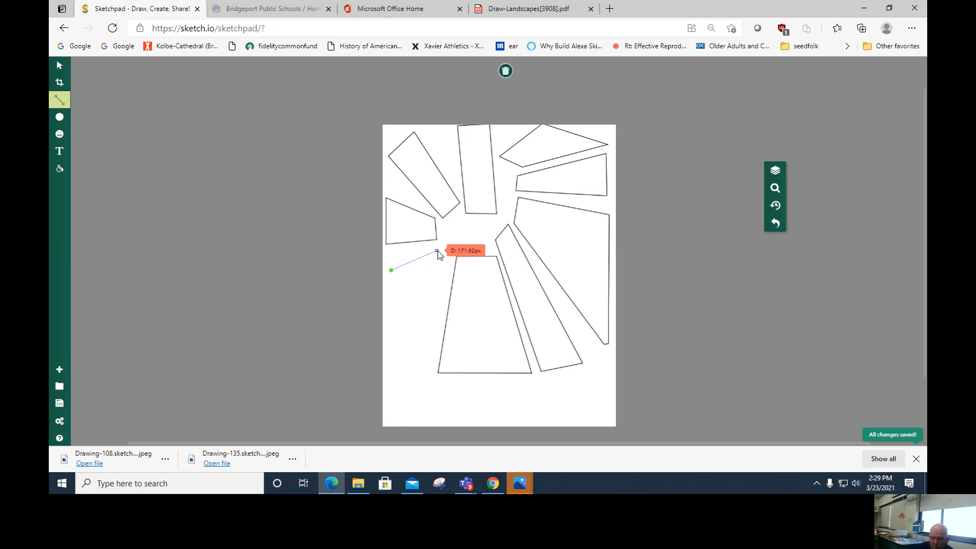
click(437, 251)
click(449, 262)
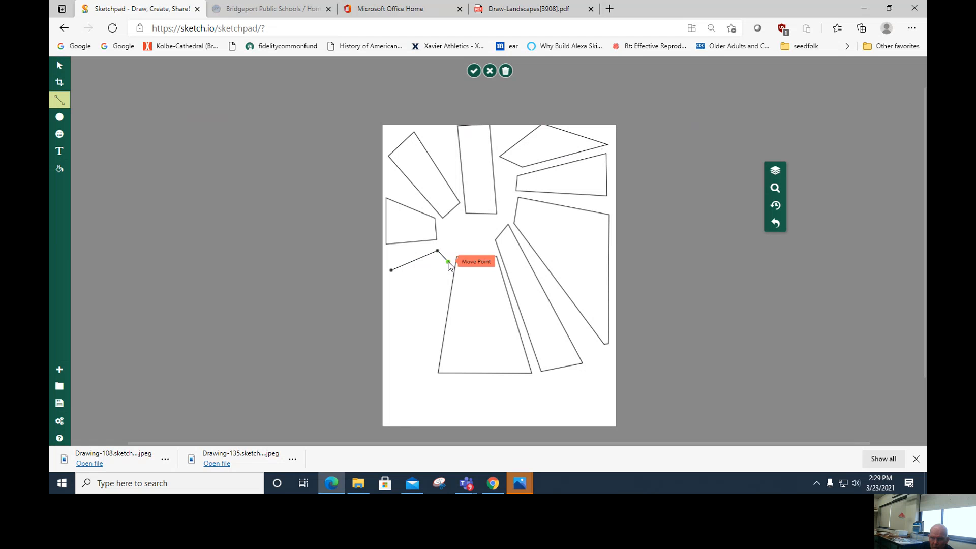
click(422, 370)
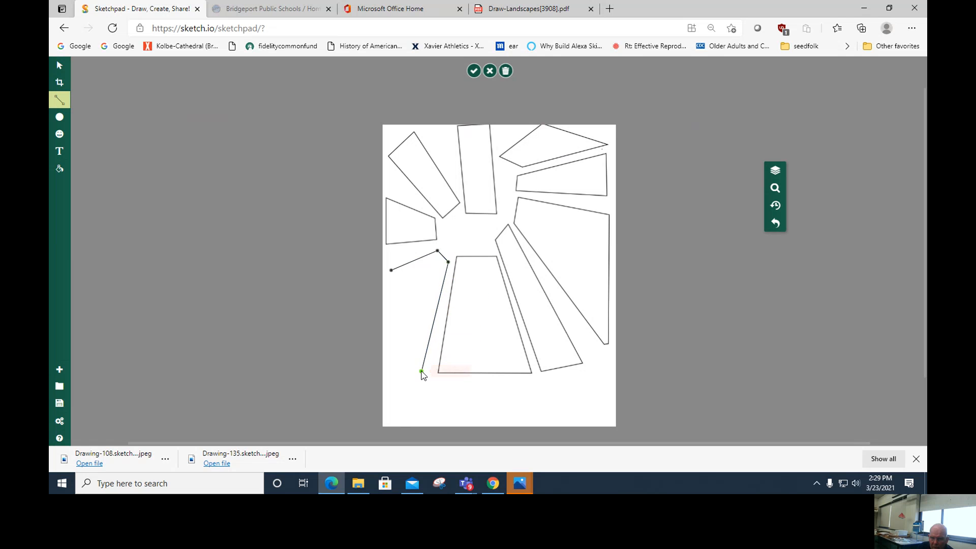
click(391, 272)
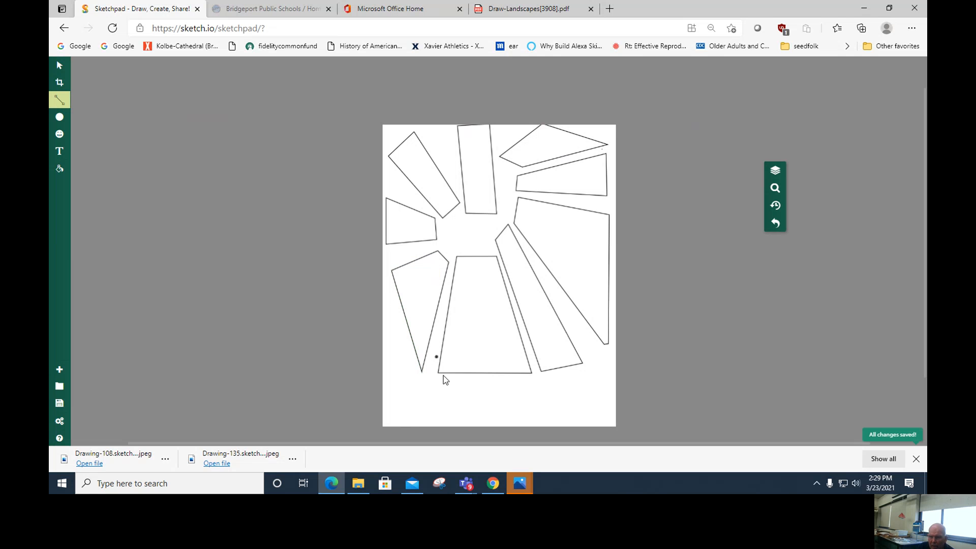
Step: Draw a nearly horizontal ground line just below the buildings, extending past both side edges of the page
click(65, 102)
click(375, 381)
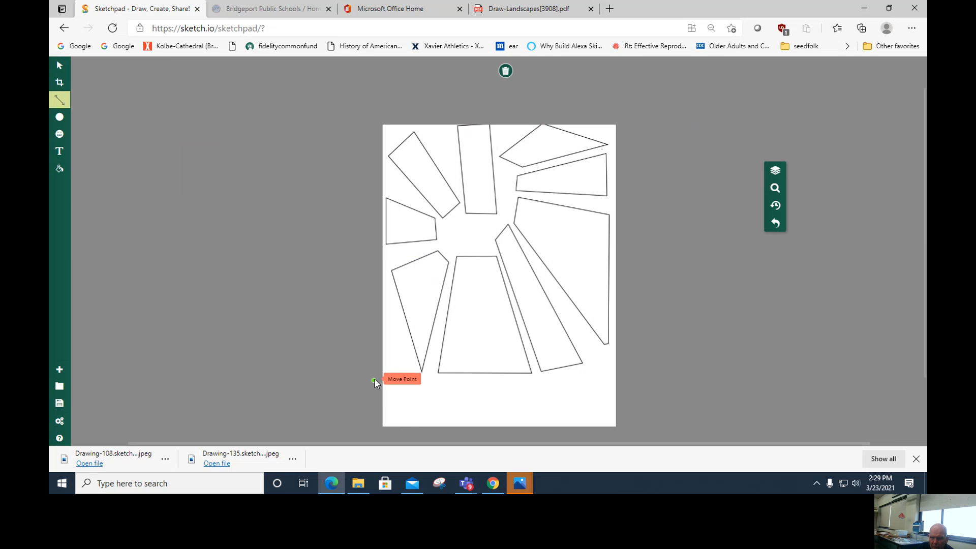
drag(374, 380, 622, 383)
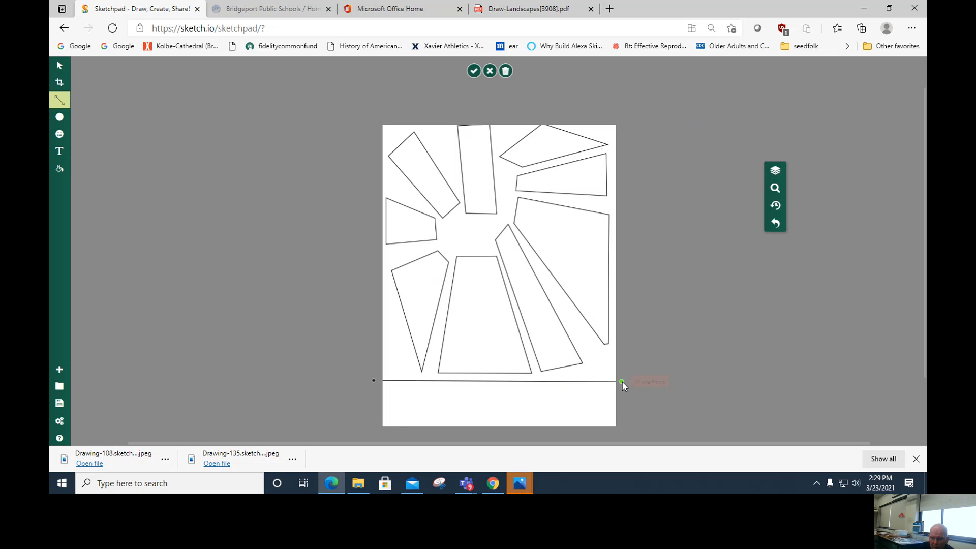
click(623, 383)
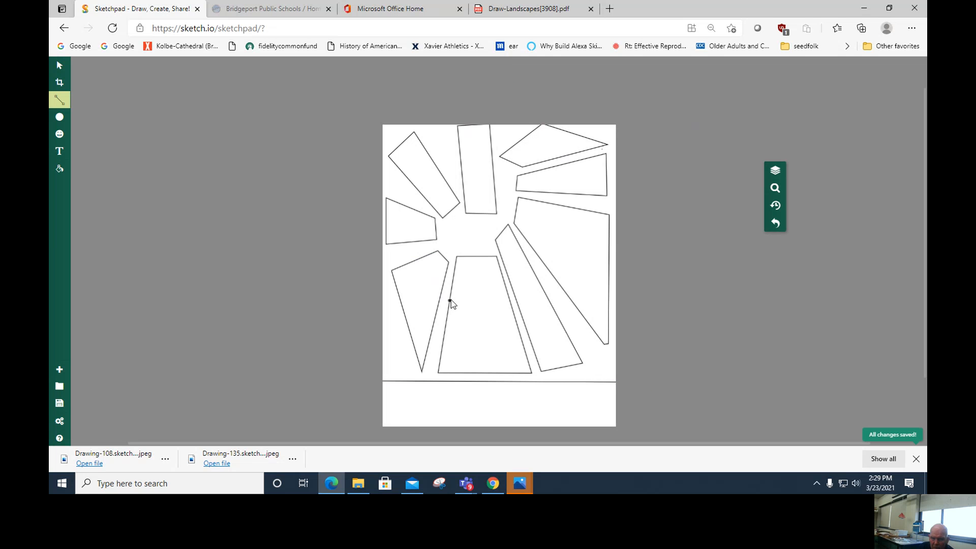
Step: Draw a closed rectangular window about 64 px tall near the upper-left corner of the trapezoid building
drag(461, 276, 461, 294)
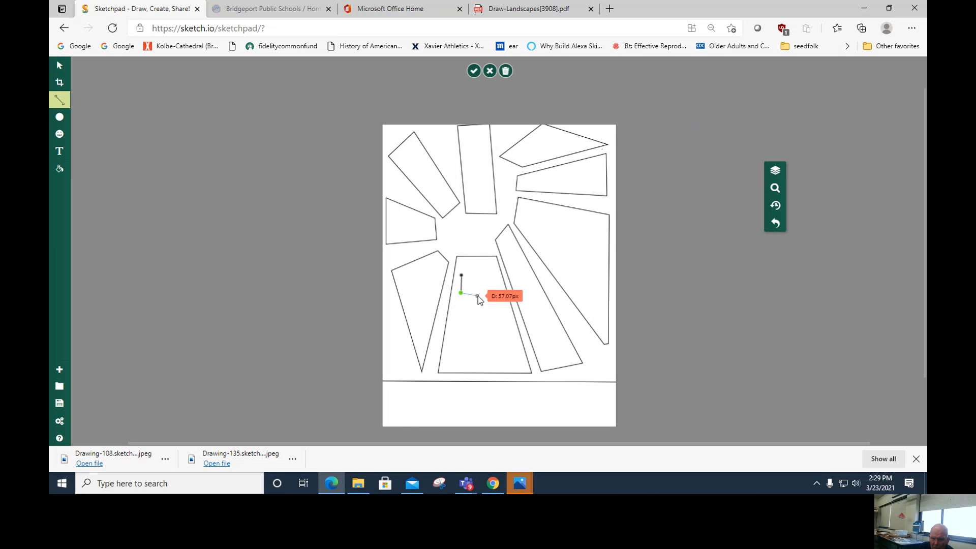
click(477, 294)
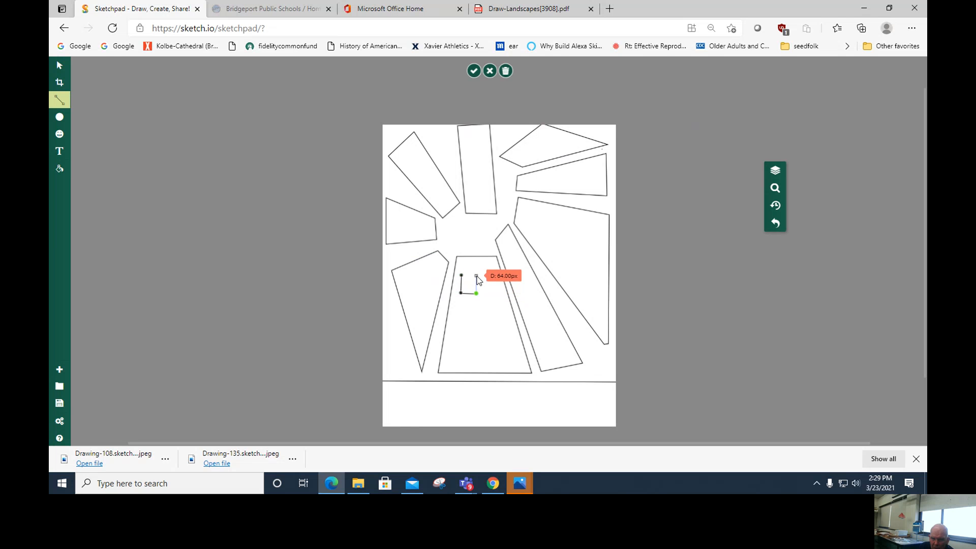
click(477, 276)
click(462, 276)
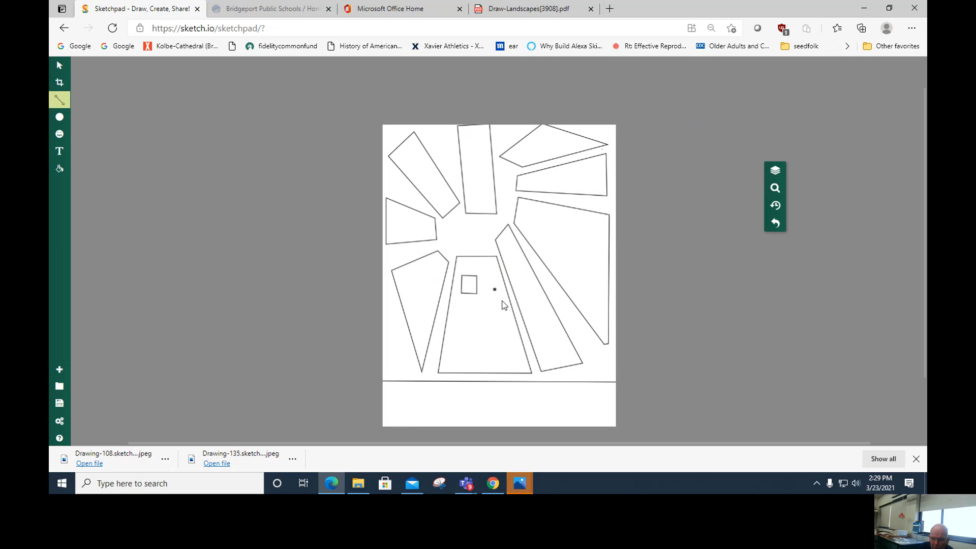
Step: Draw a closed four-sided window with a sloping upper edge near the middle of the trapezoid building's right side
click(486, 307)
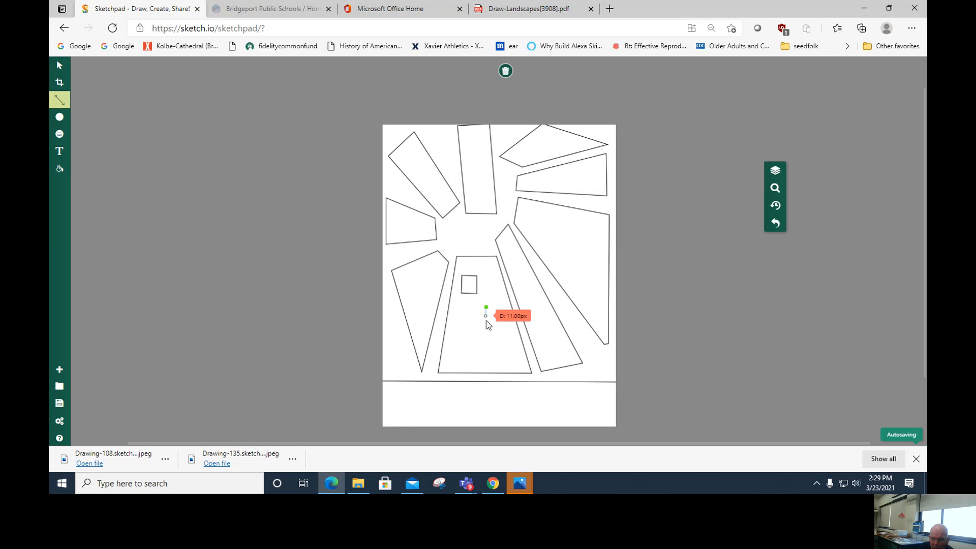
click(486, 328)
click(508, 327)
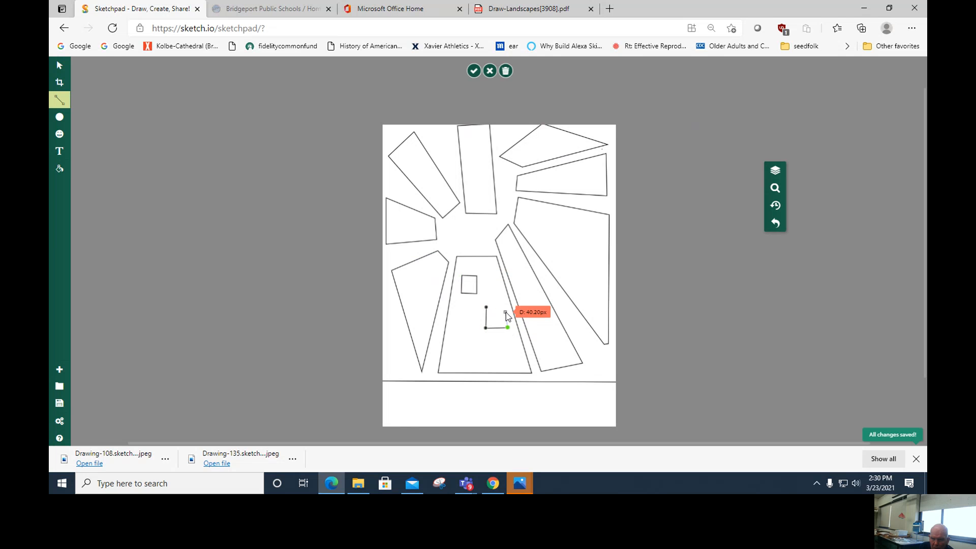
click(506, 309)
click(487, 308)
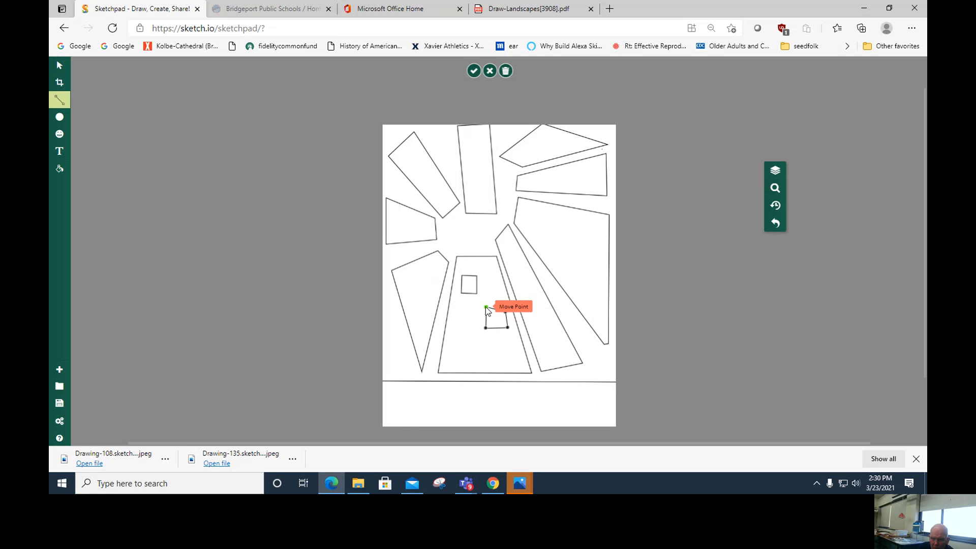
click(486, 306)
Step: Draw a closed wide rectangular window about 60 px tall along the base of the trapezoid building
click(452, 348)
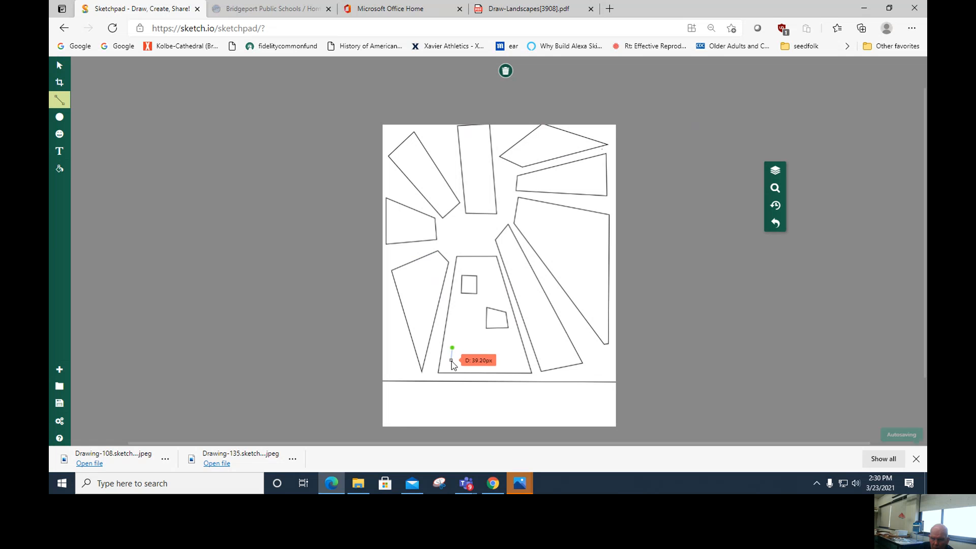
click(451, 364)
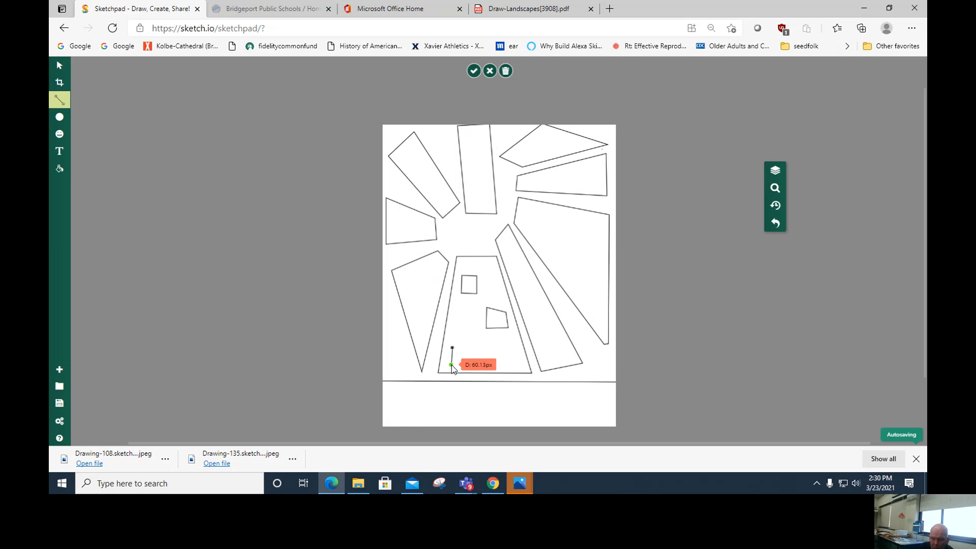
click(502, 366)
click(502, 351)
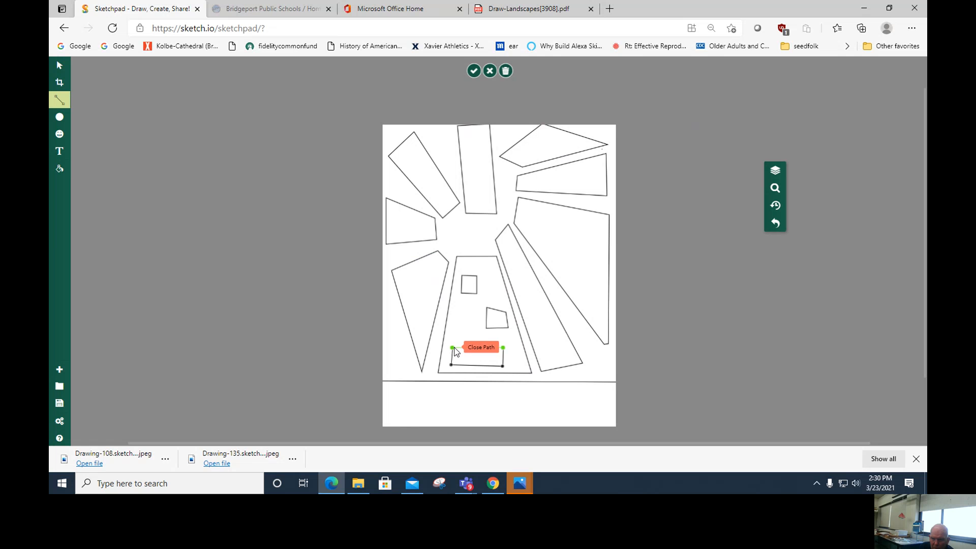
click(453, 348)
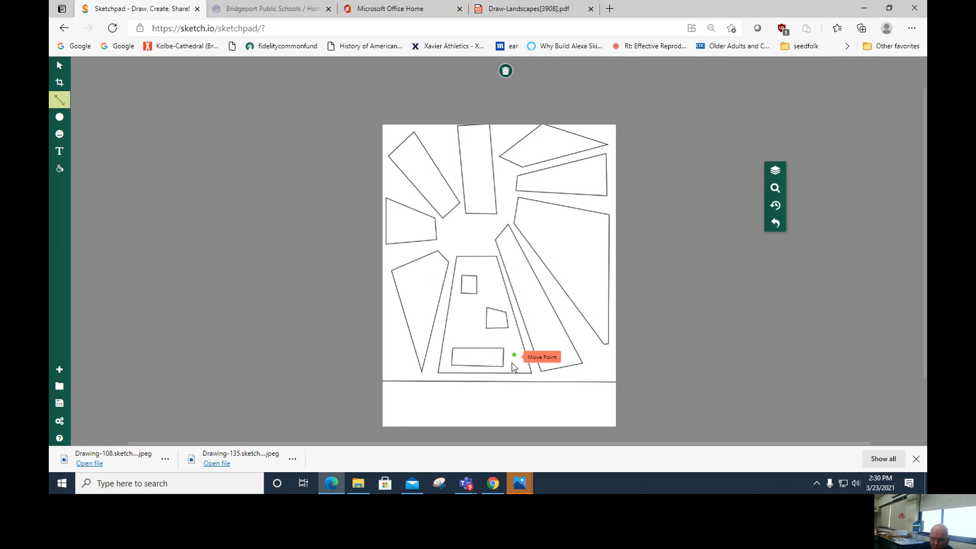
Step: Draw a small closed four-sided window in the trapezoid building's lower-right corner, beside the wide window
click(514, 368)
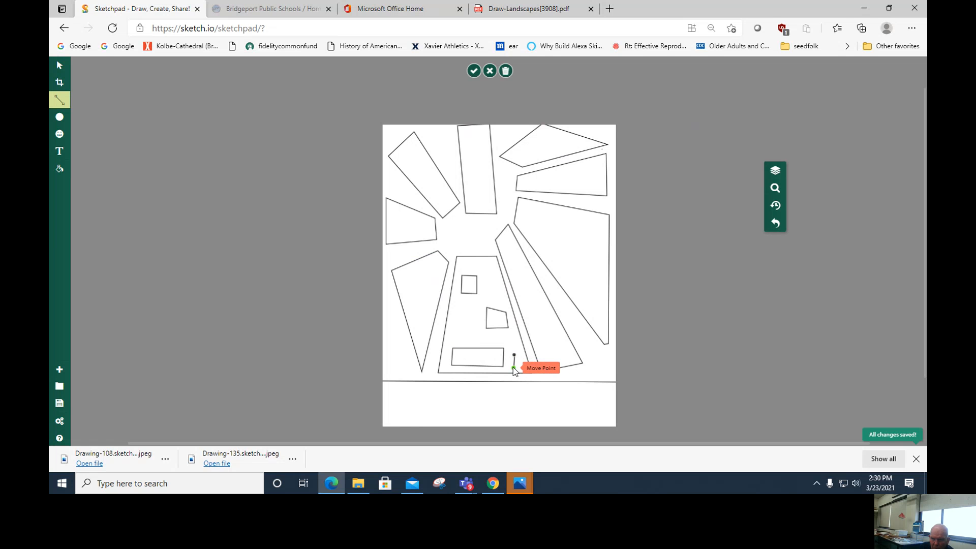
click(521, 368)
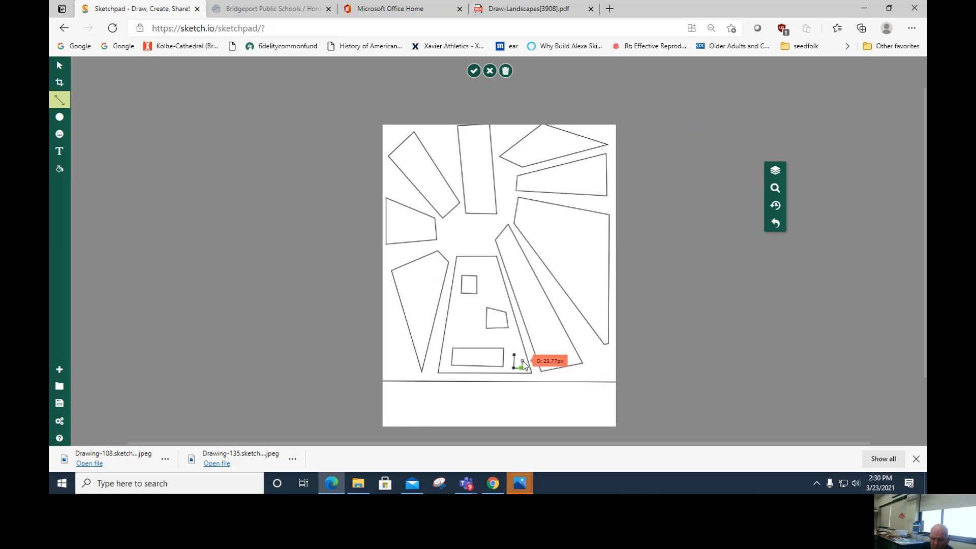
click(521, 357)
click(514, 355)
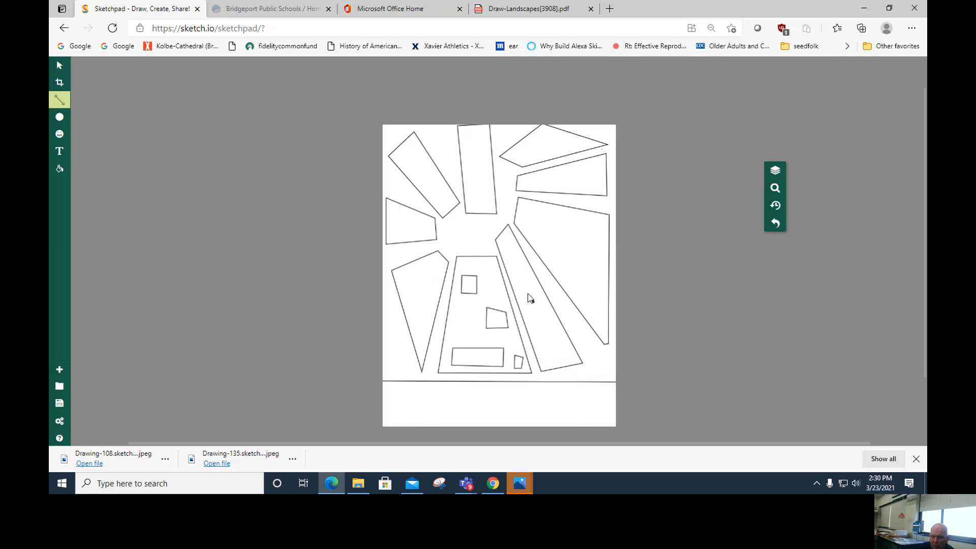
Step: Draw a long slanted four-sided window inside the upper half of the leaning building beside the trapezoid
click(505, 258)
click(527, 322)
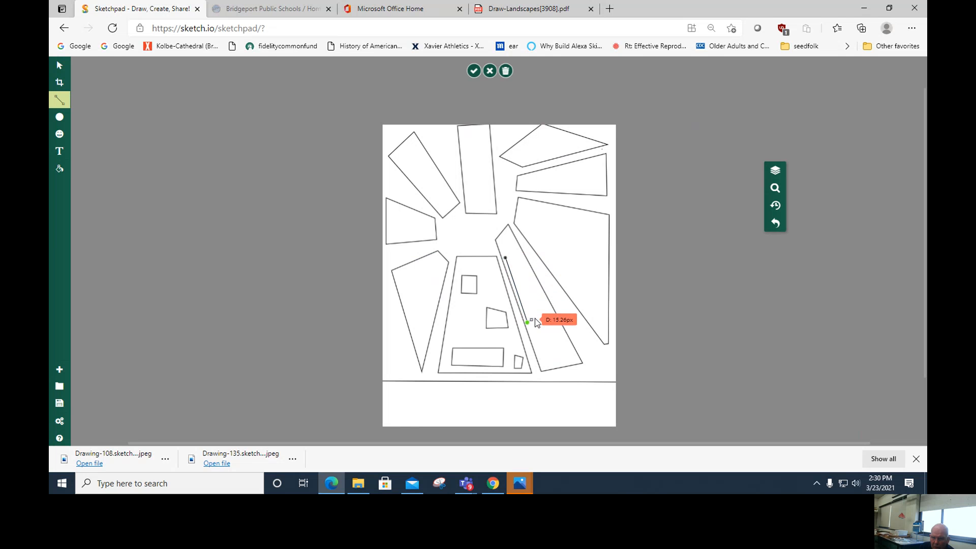
click(548, 315)
click(519, 254)
click(509, 258)
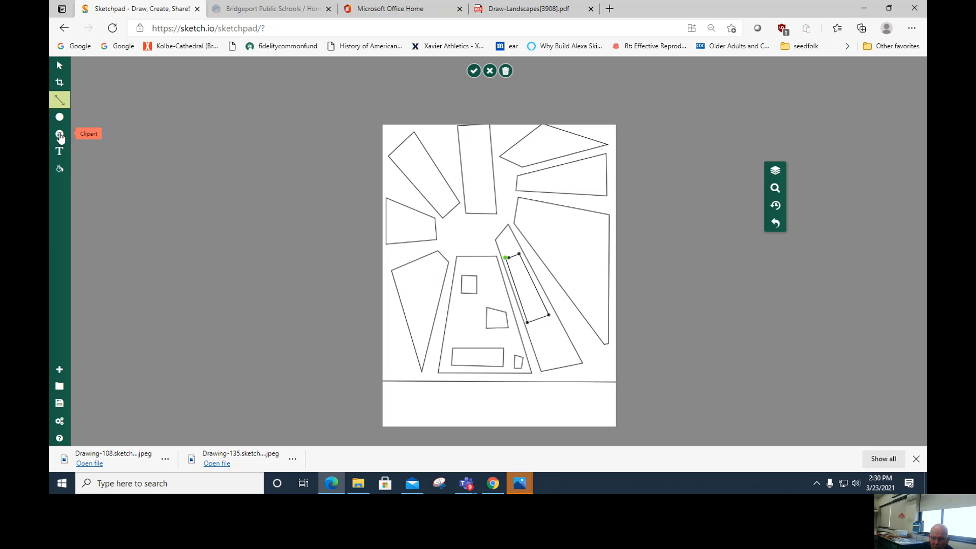
Step: Search the clipart library for "clock"
click(59, 135)
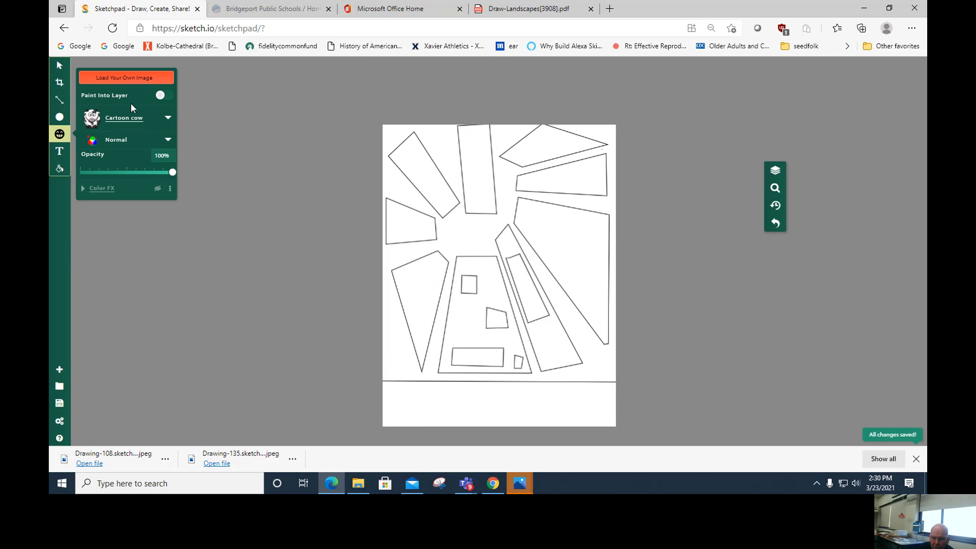
click(129, 119)
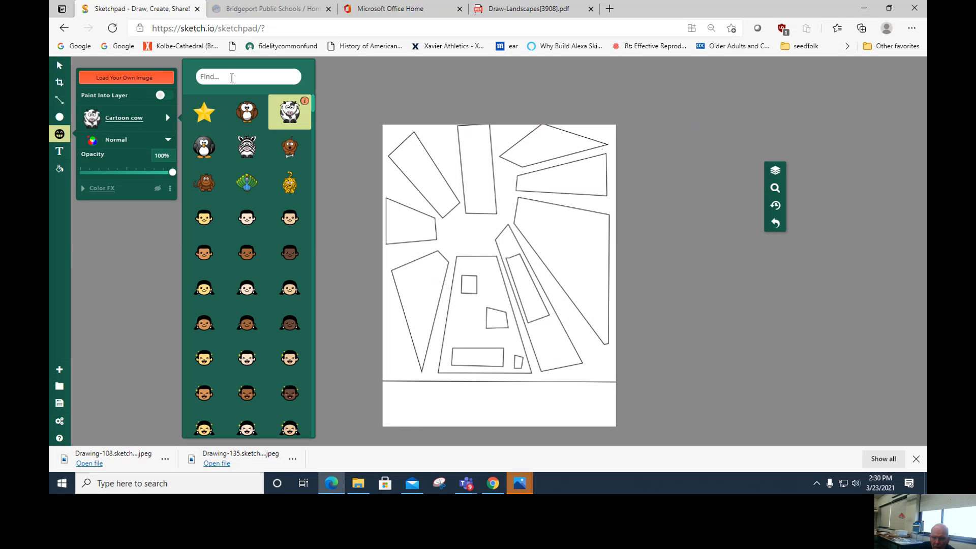
click(232, 77)
text(c)
mouse_move(190, 107)
text(lock)
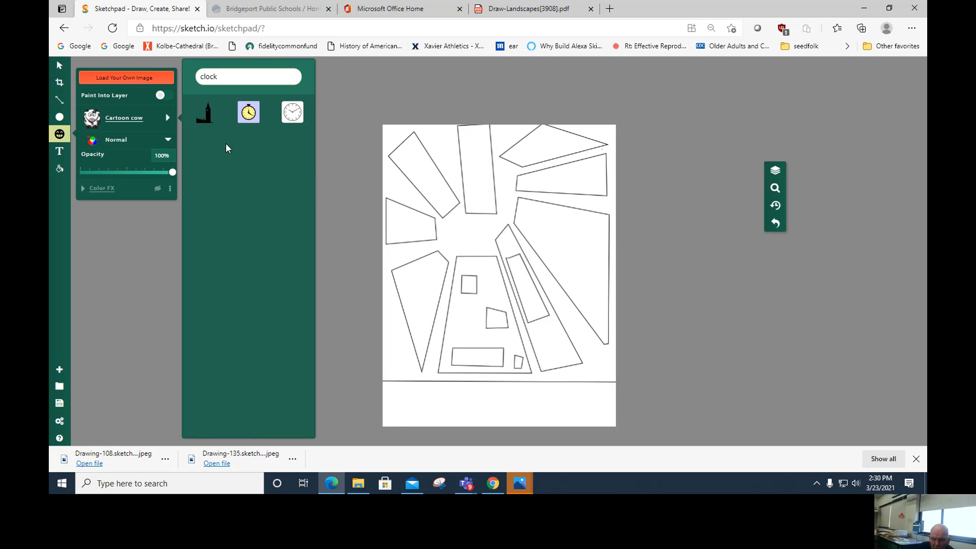
Step: Place the round white clock clipart inside the peak of the leaning building, above its long slanted window
click(292, 112)
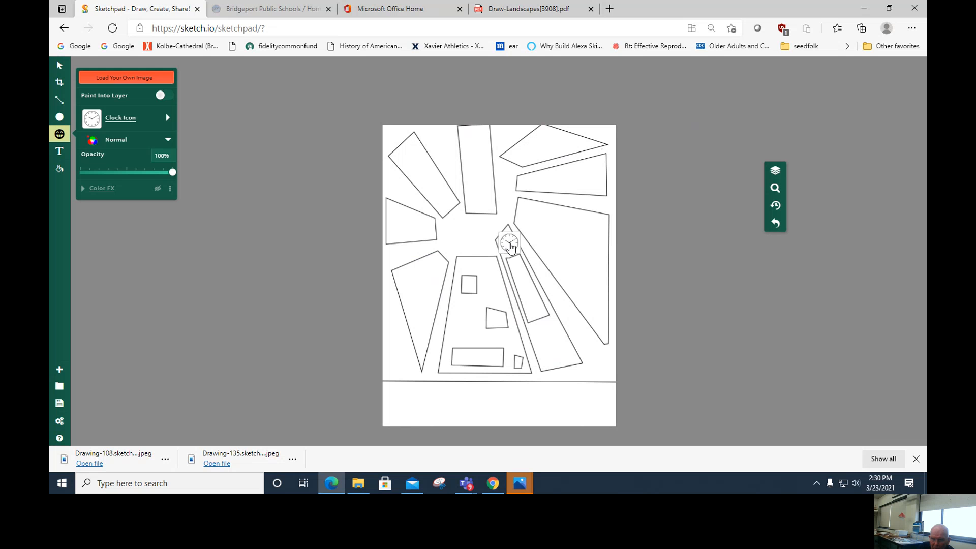
mouse_move(510, 246)
mouse_down()
mouse_move(560, 297)
mouse_move(470, 204)
mouse_move(482, 205)
mouse_move(465, 200)
mouse_move(508, 247)
mouse_up()
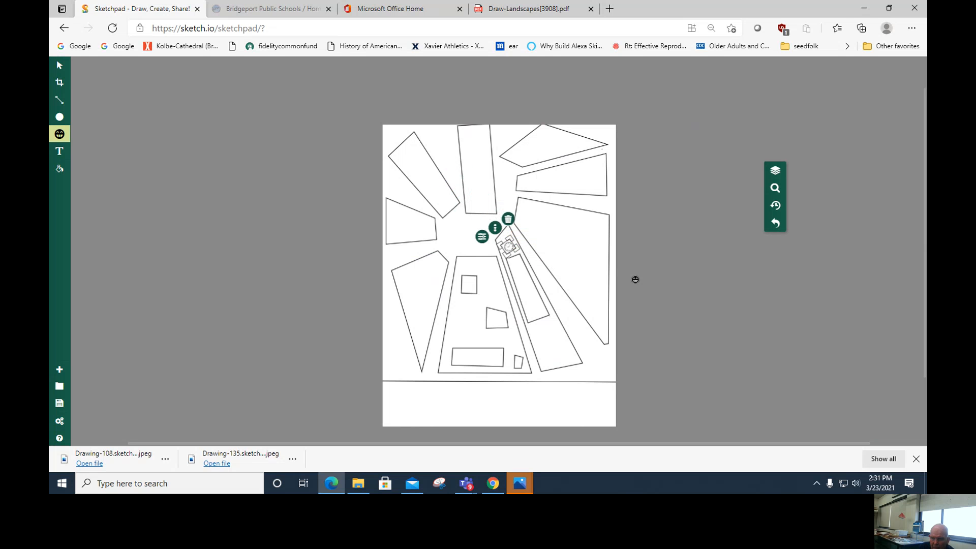
click(661, 289)
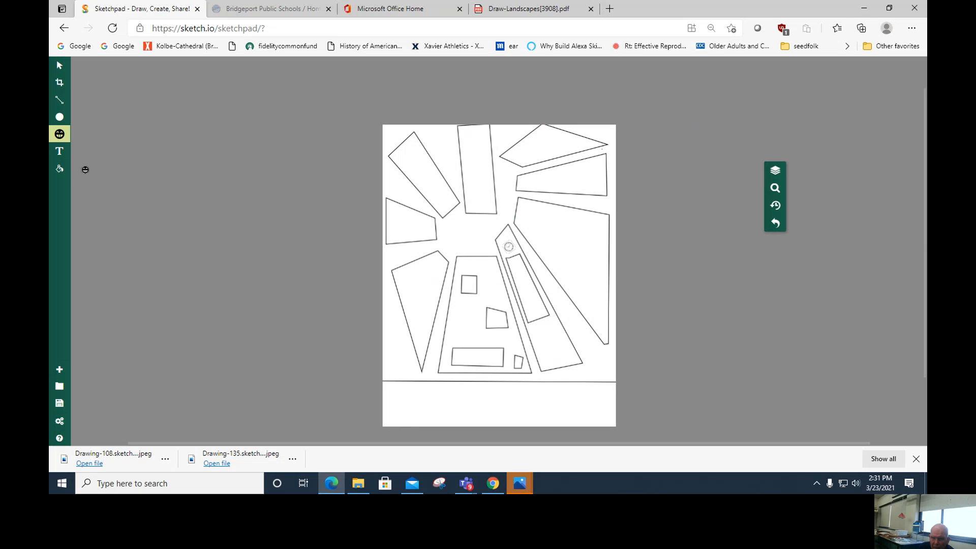
Step: Draw two small closed four-sided windows side by side along the base of the leaning building, the outer one smaller
click(59, 99)
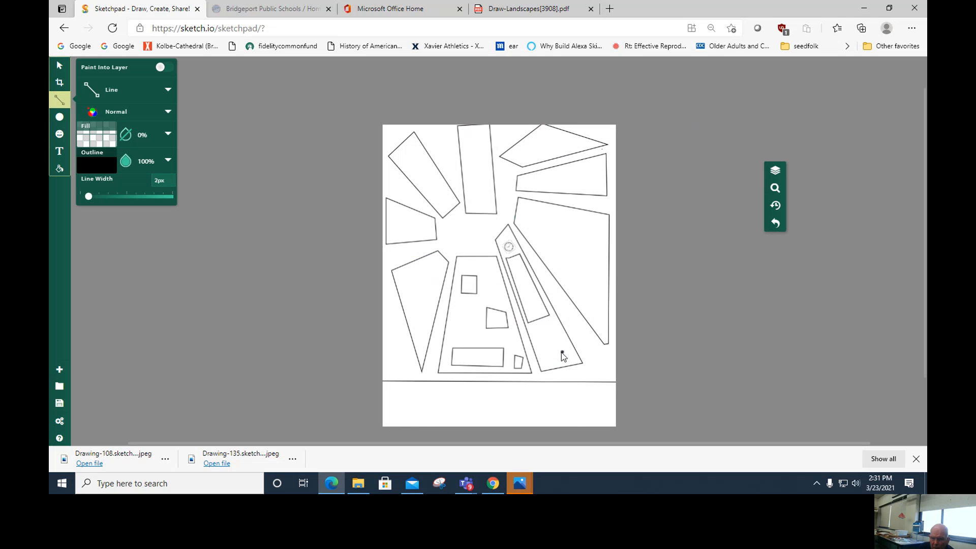
drag(542, 356, 562, 354)
click(562, 350)
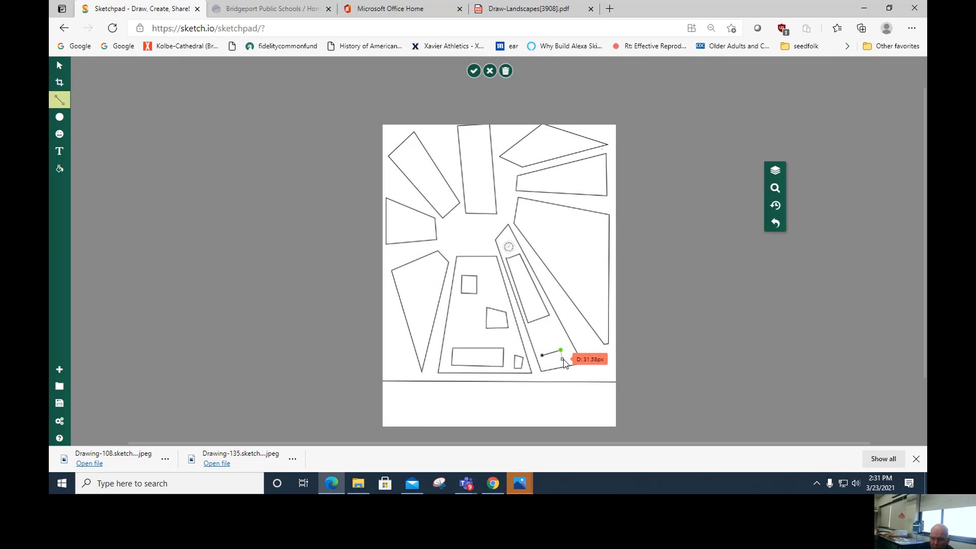
click(556, 363)
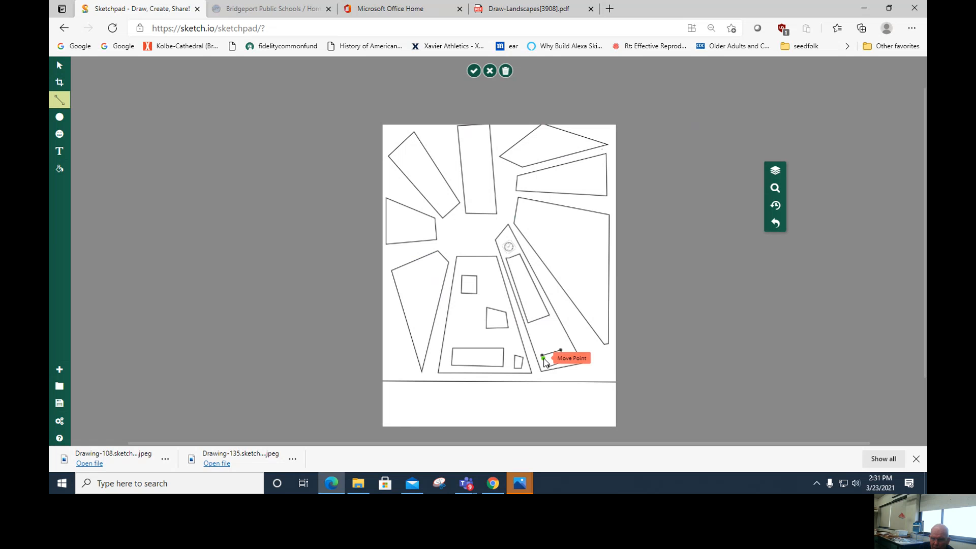
click(543, 356)
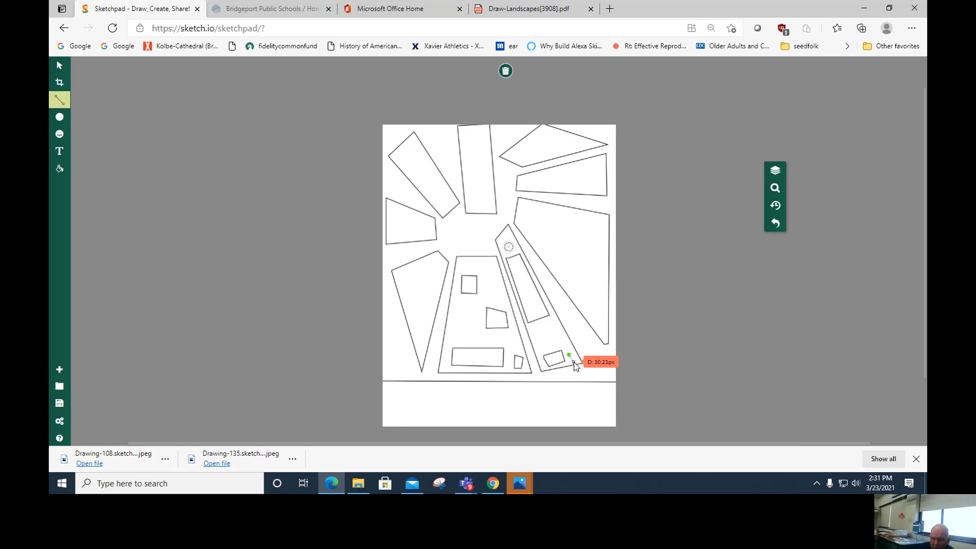
click(575, 362)
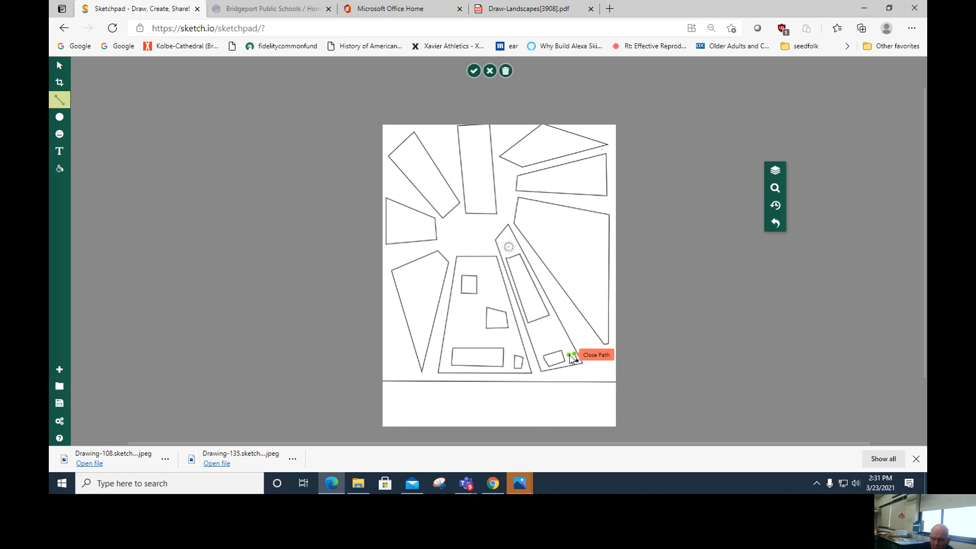
click(573, 357)
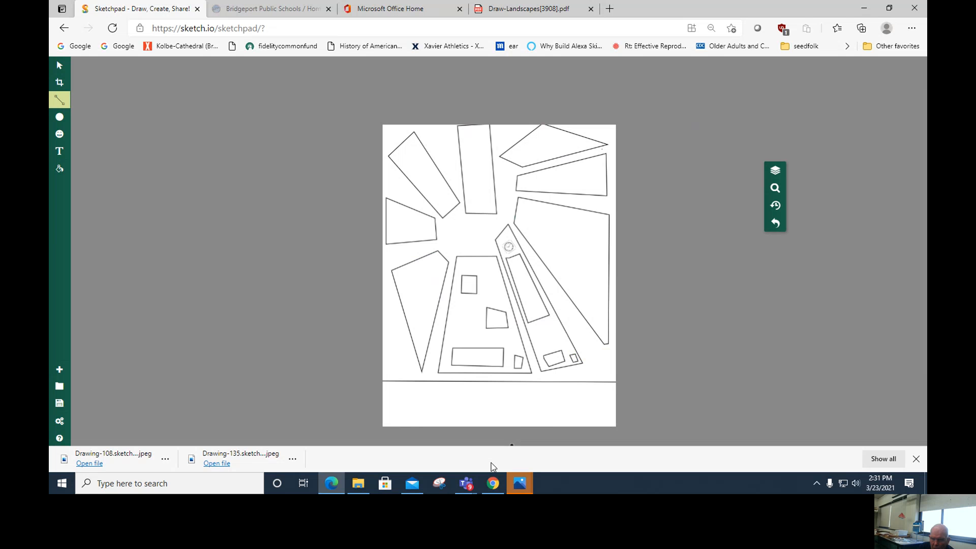
mouse_move(471, 486)
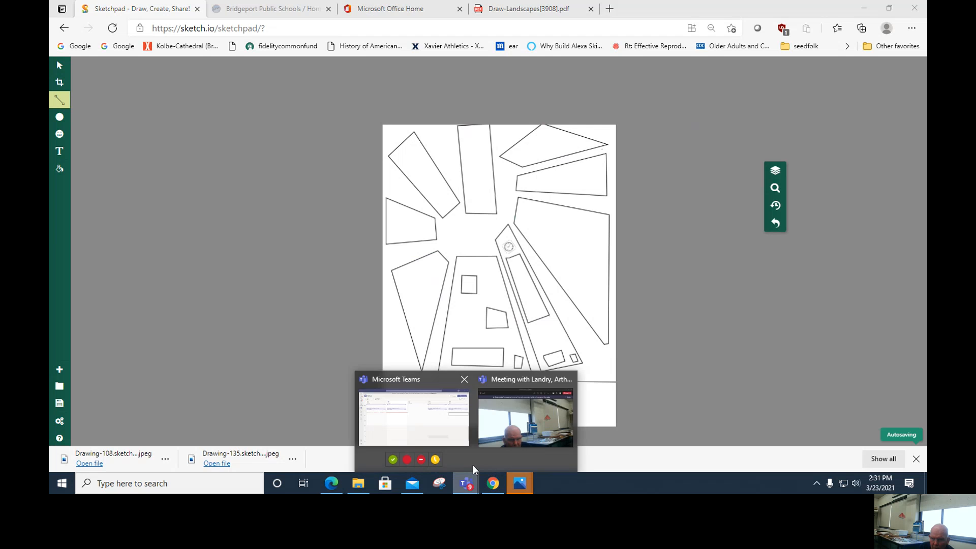
click(521, 436)
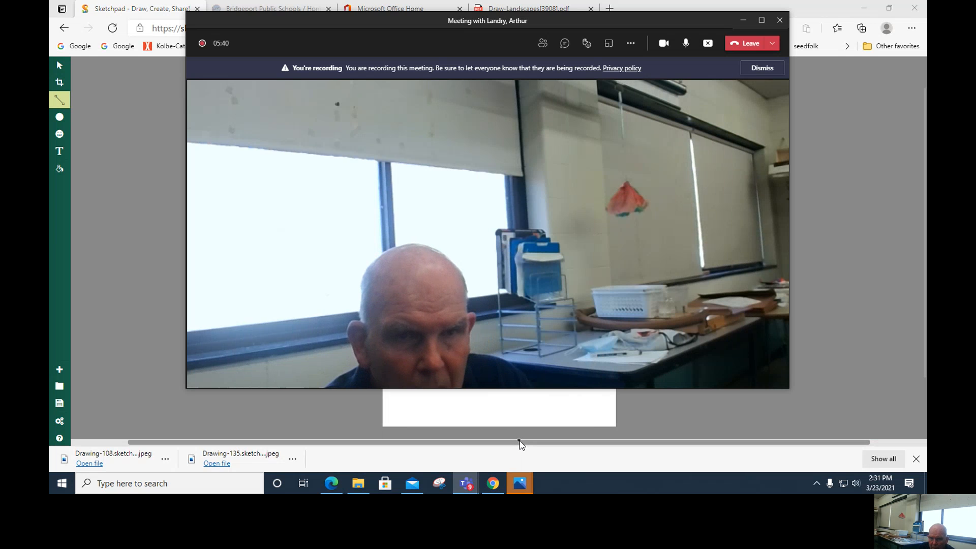
click(500, 485)
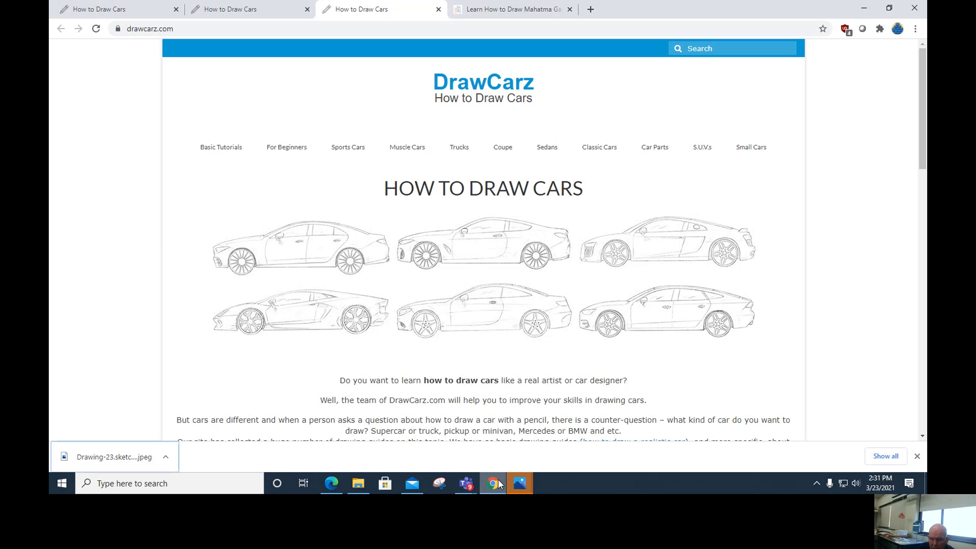
click(331, 484)
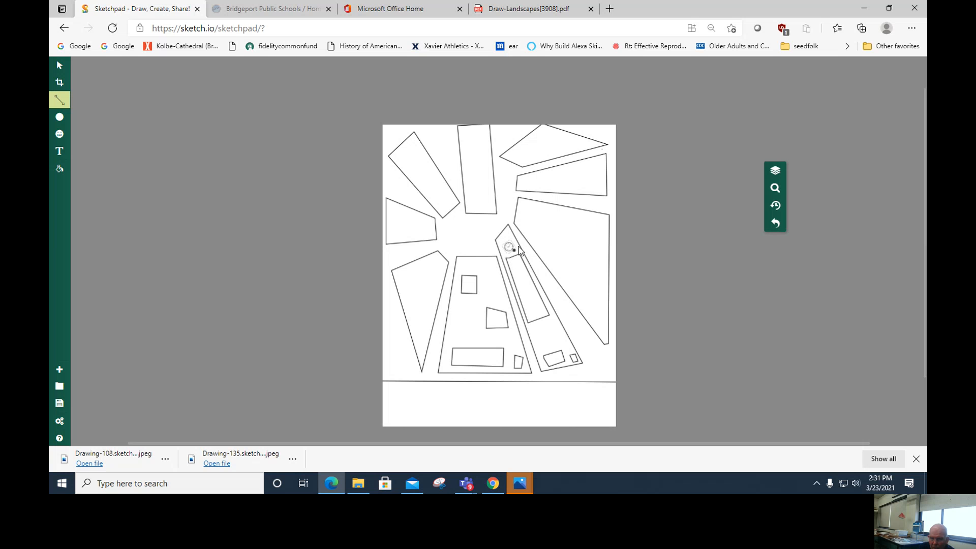
Step: Draw a tall closed four-sided window about 75 px wide along the large building's outer vertical edge, and retrace its top edge
click(60, 100)
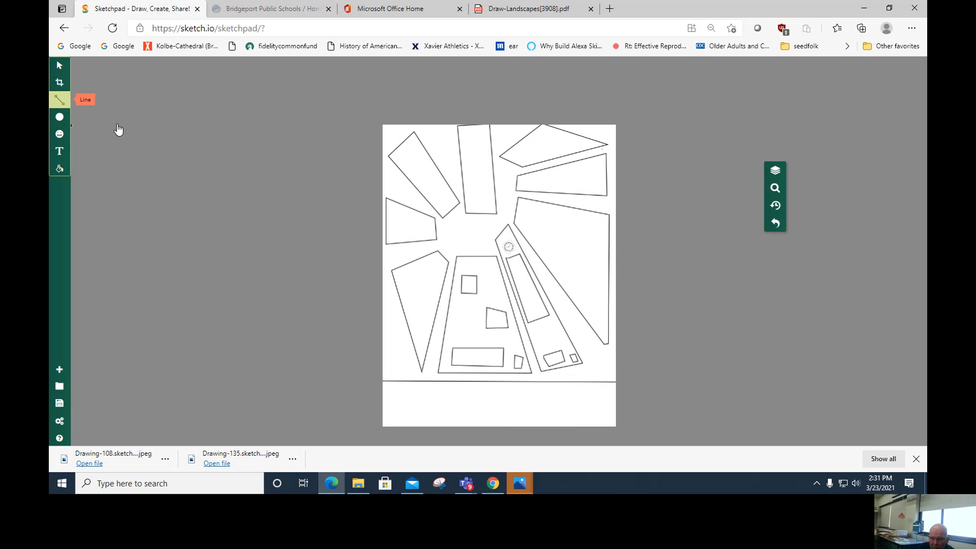
drag(581, 224, 583, 290)
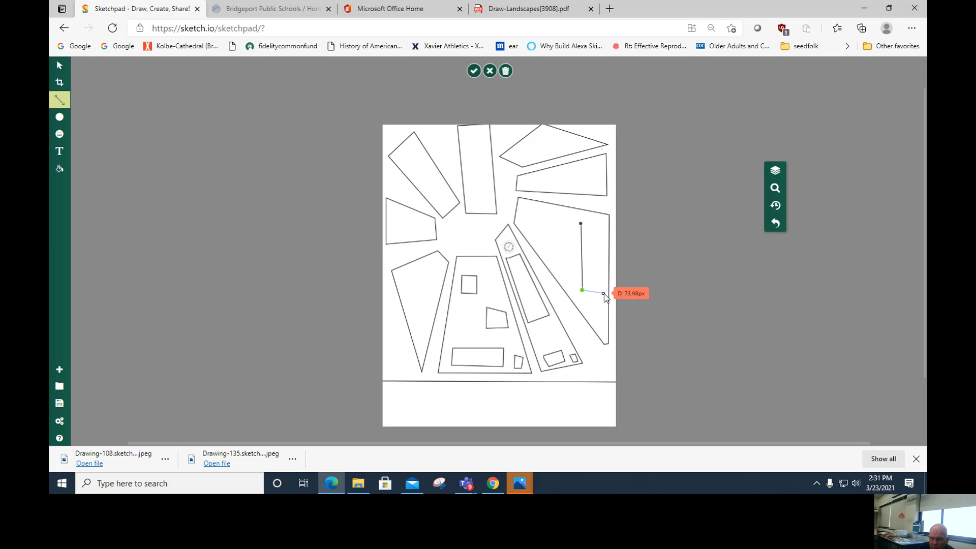
click(605, 293)
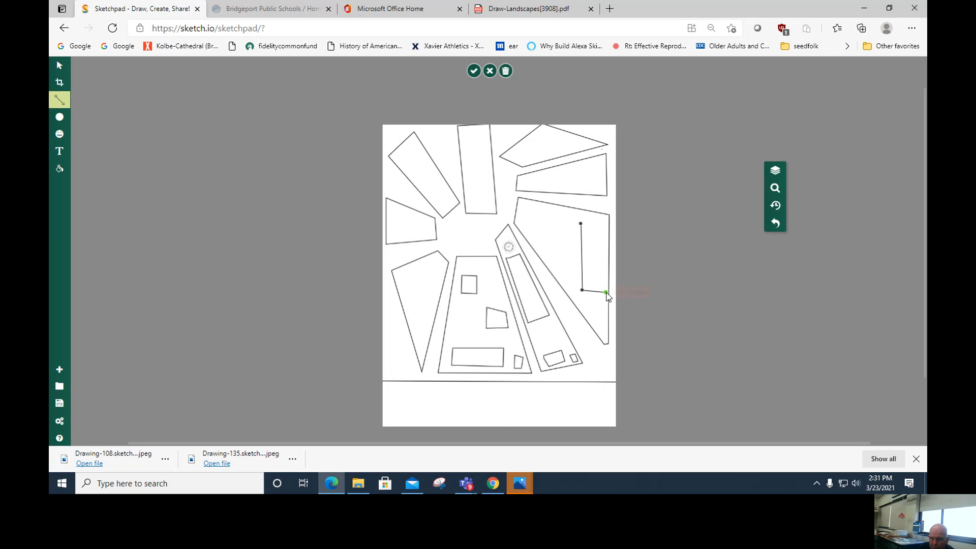
click(604, 227)
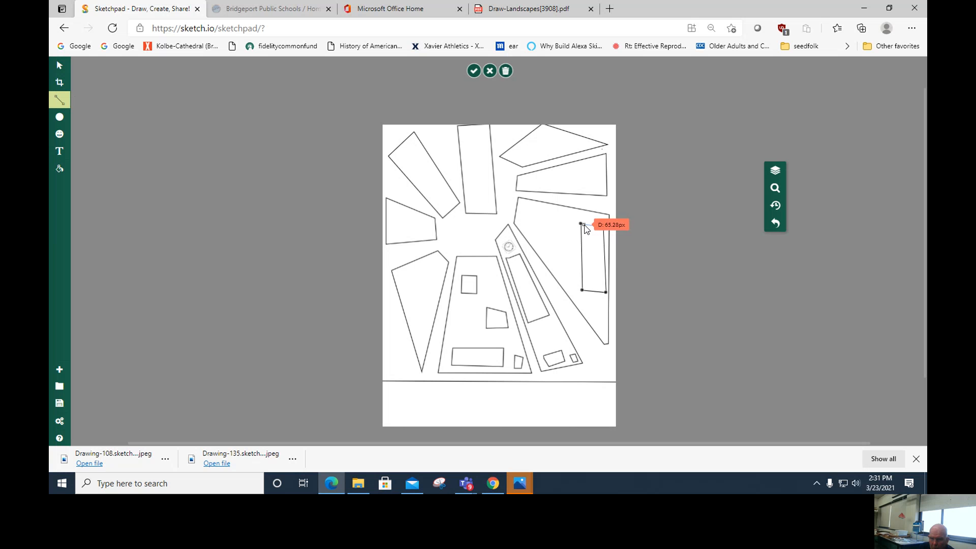
click(583, 225)
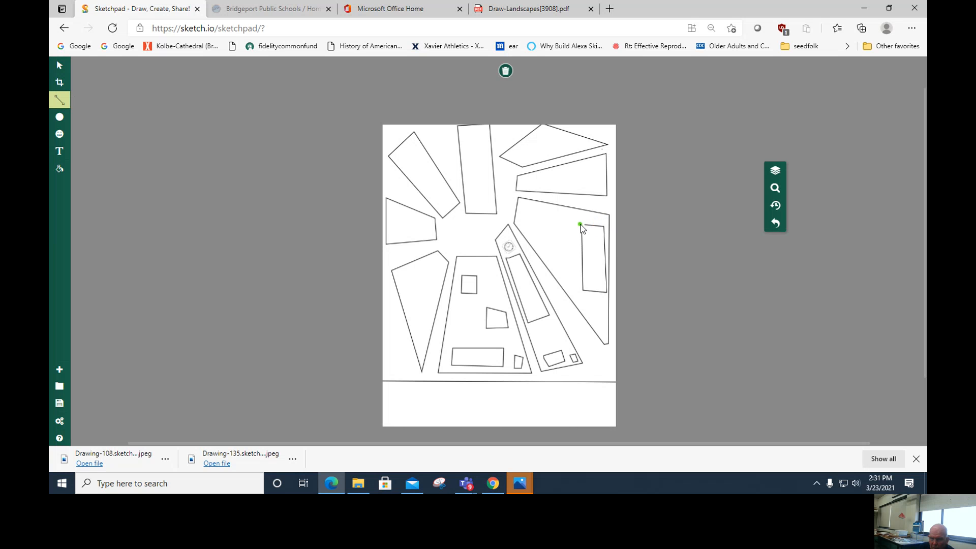
click(581, 224)
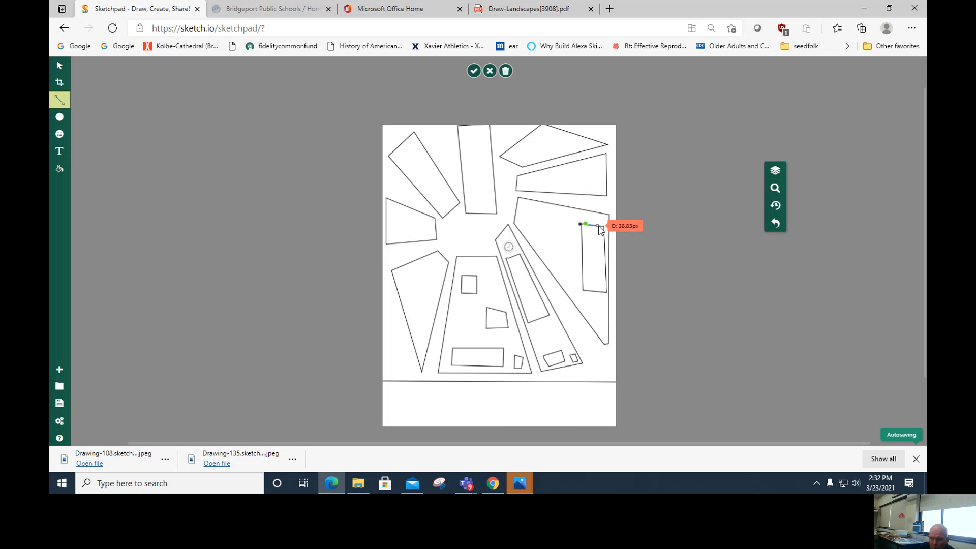
double_click(603, 228)
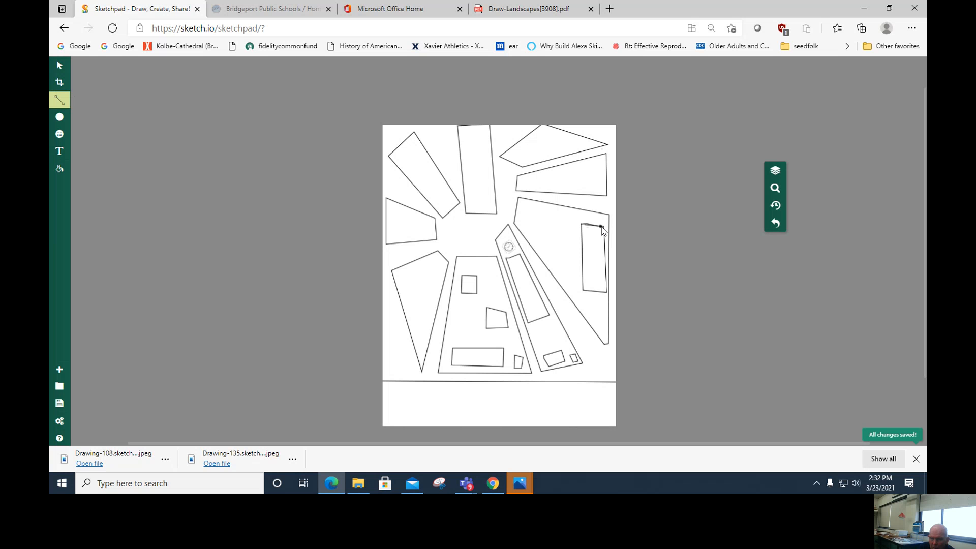
Step: Draw a small closed, roughly square window about 50 px across near the large building's narrow inner end
click(533, 215)
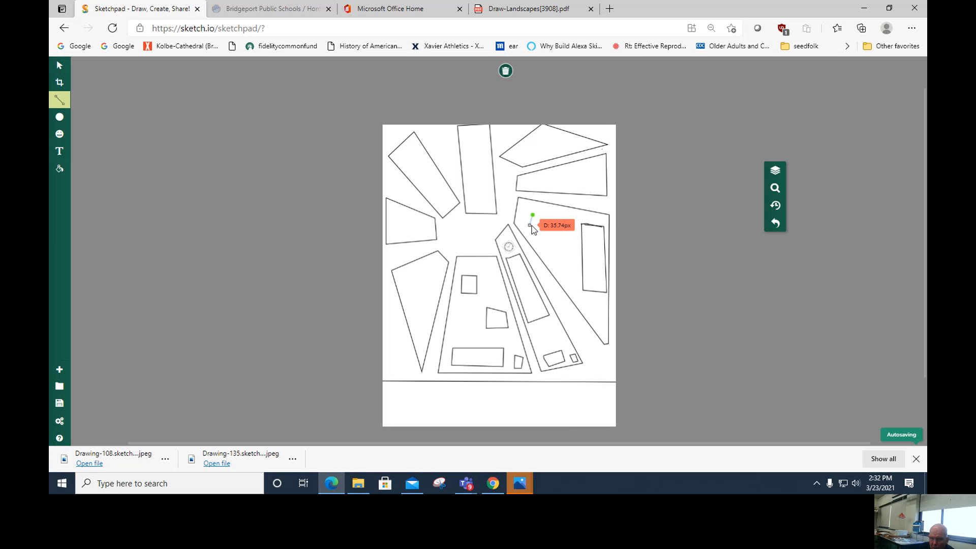
click(531, 229)
click(543, 232)
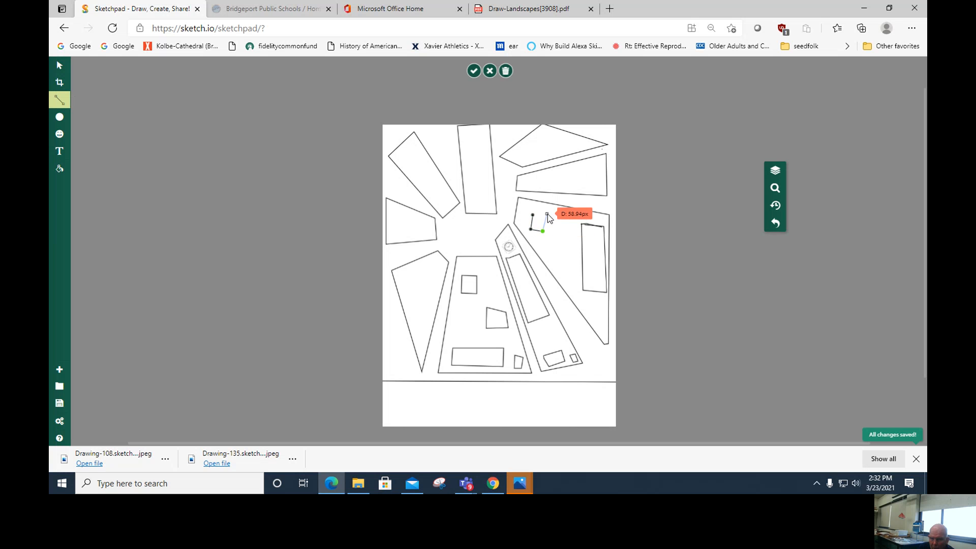
click(546, 217)
double_click(533, 216)
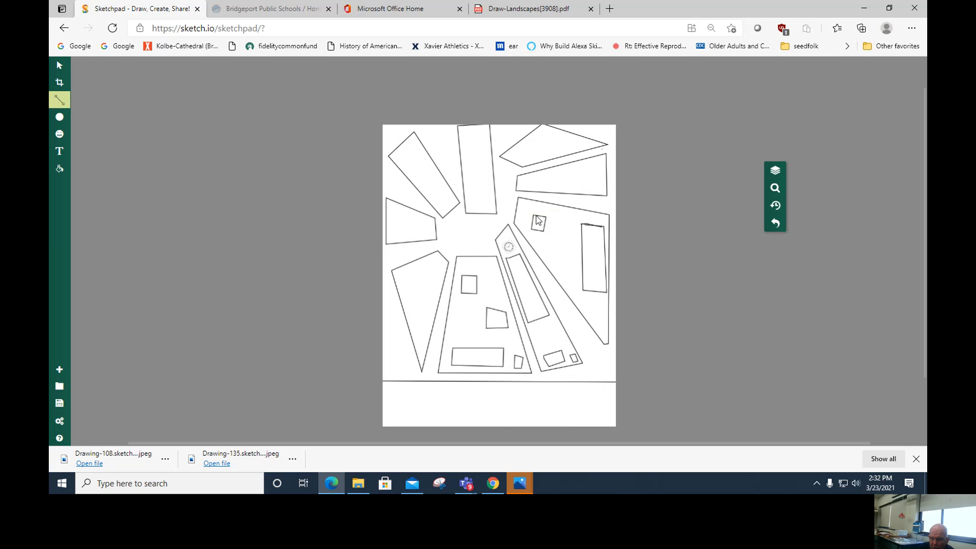
Step: Draw a slightly tilted upright window about 50 px wide from separate lines, between the large building's square and tall windows
click(559, 215)
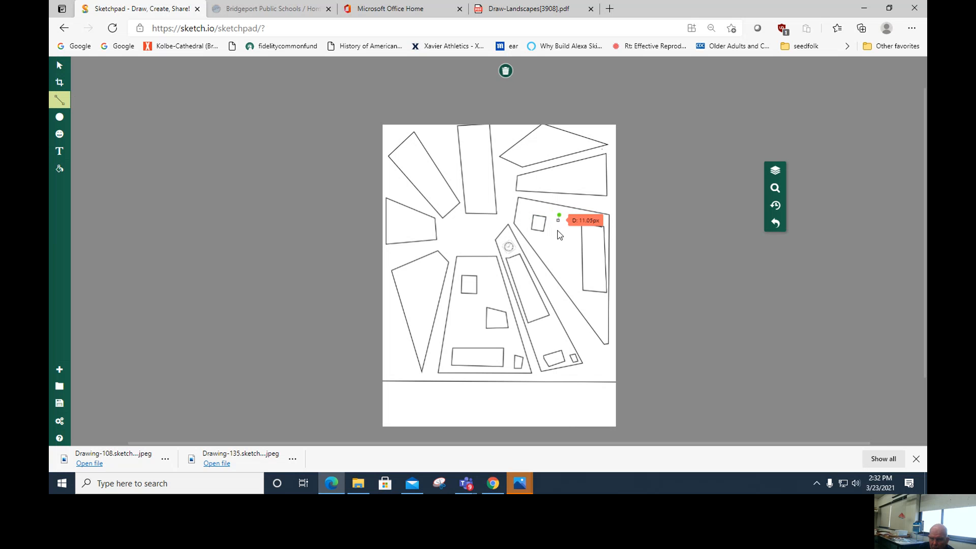
click(555, 260)
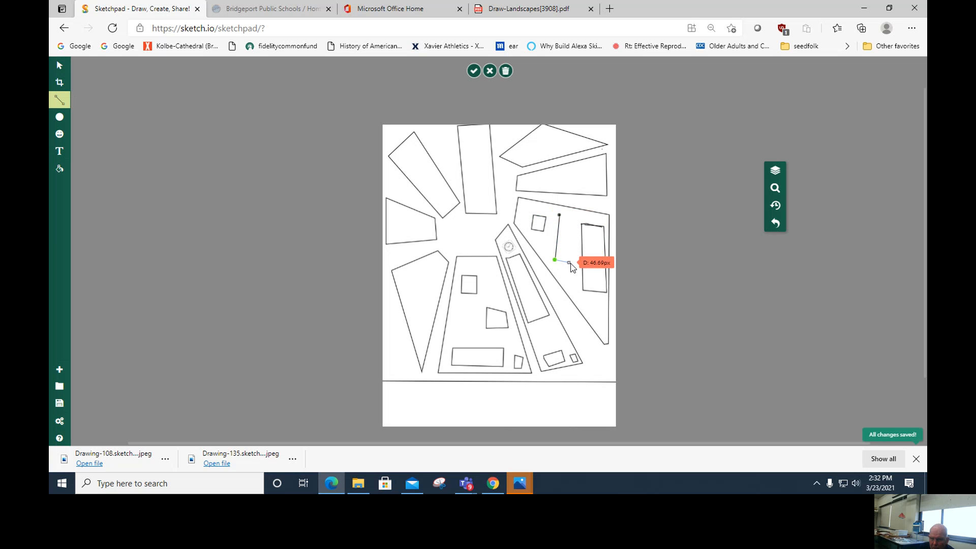
double_click(570, 262)
click(578, 225)
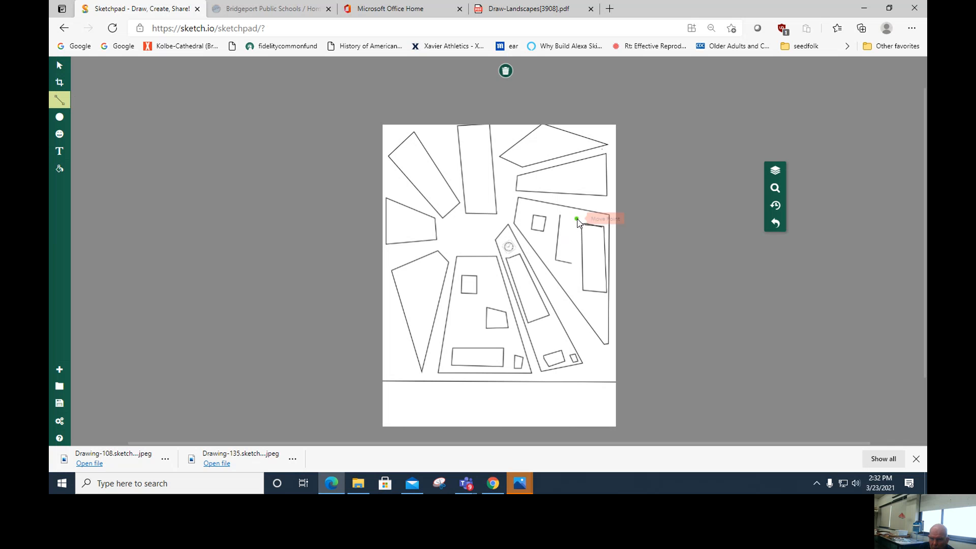
double_click(562, 216)
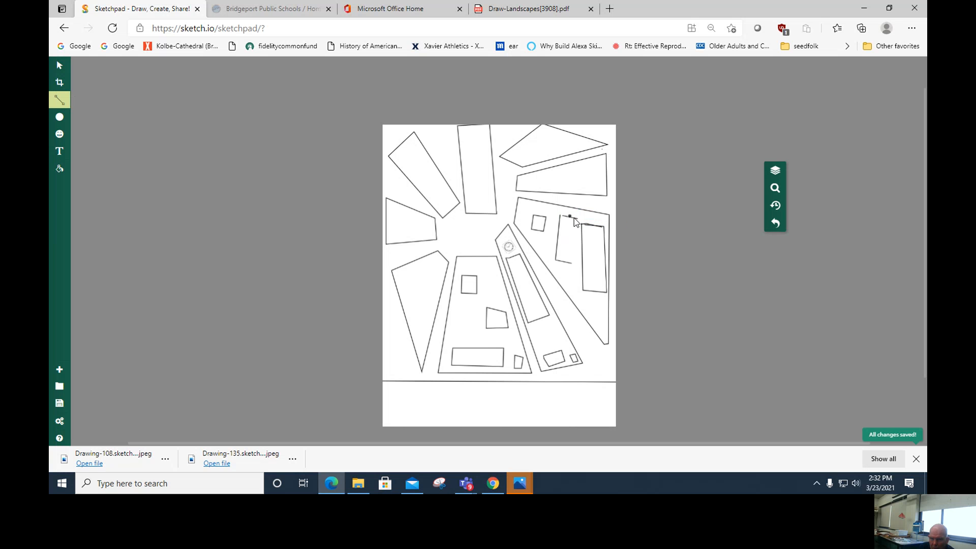
click(561, 215)
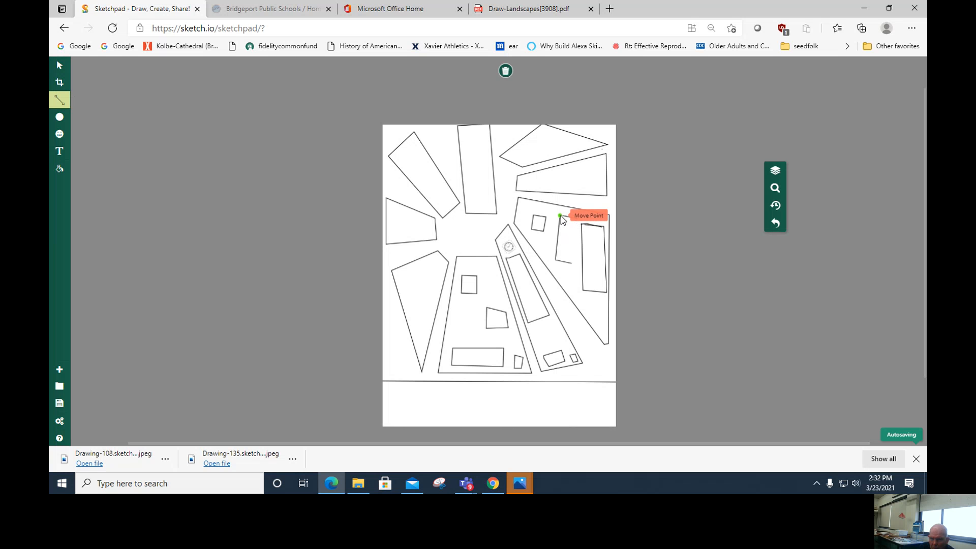
double_click(577, 219)
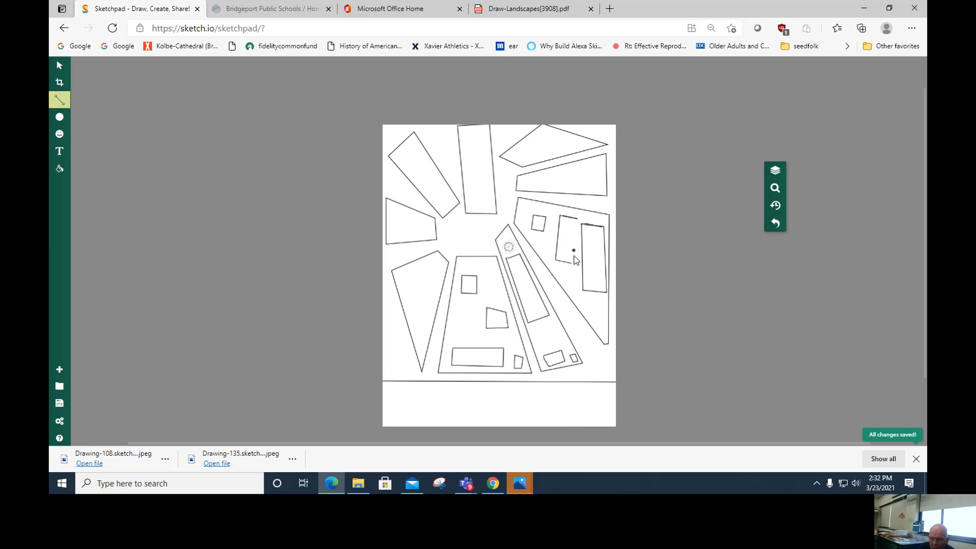
click(579, 220)
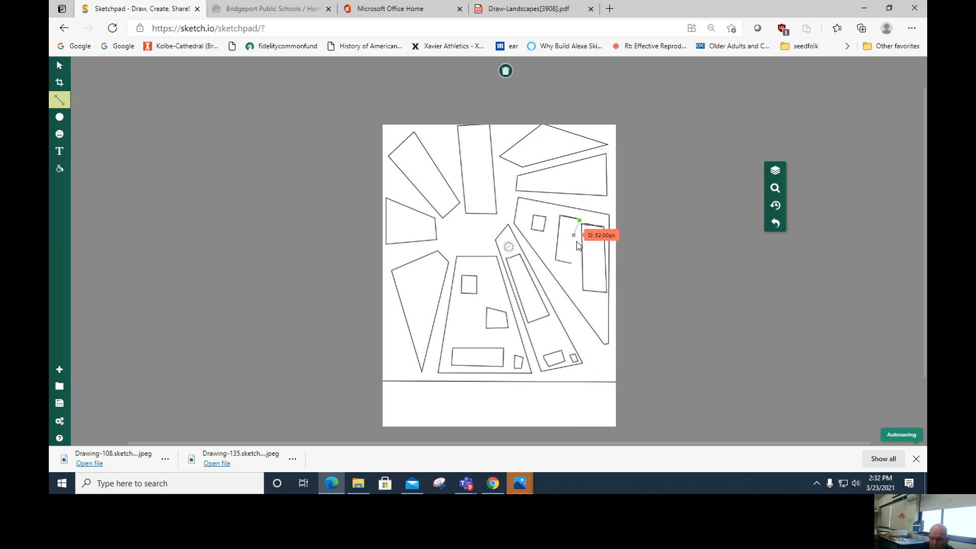
double_click(573, 264)
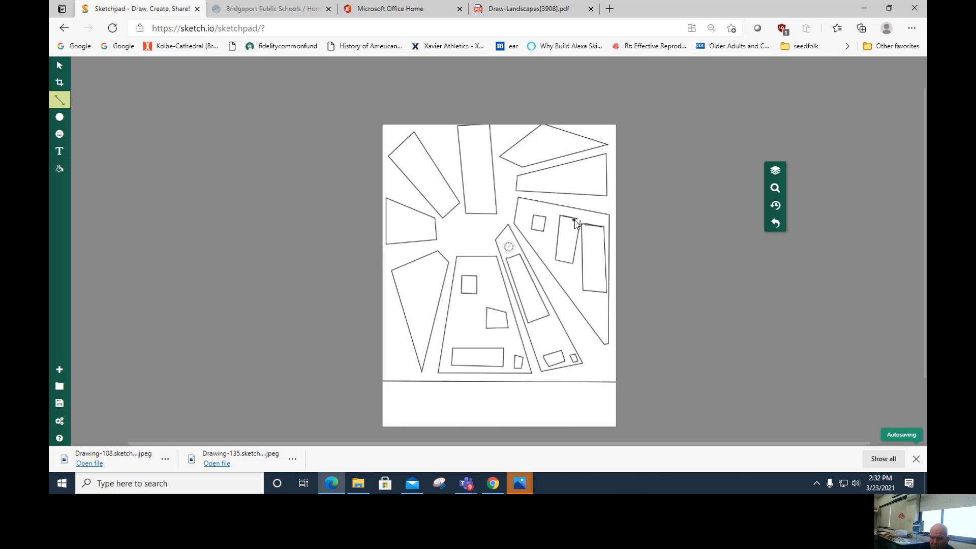
drag(562, 216, 582, 224)
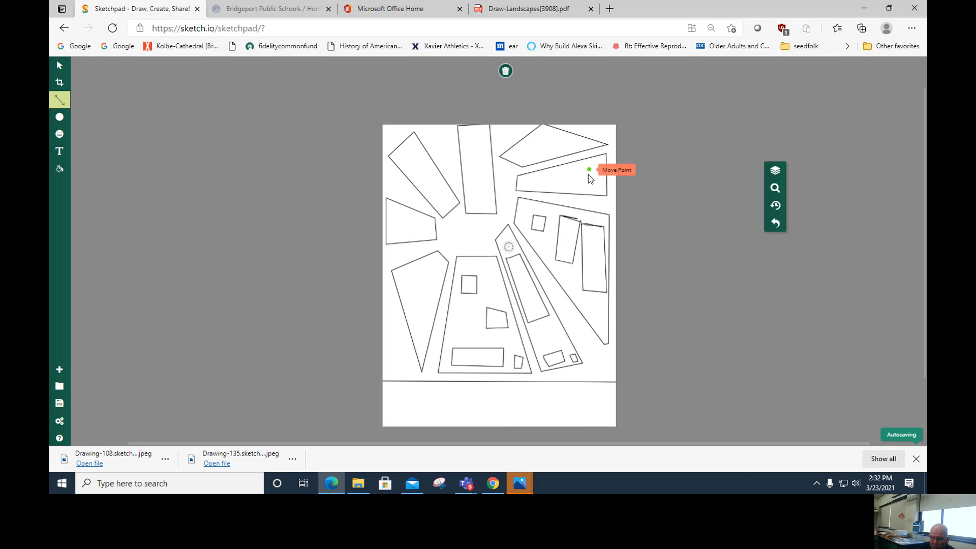
Step: Draw a narrow upright four-sided window with a sloping top near the wide end of the wedge building above the large one
click(588, 190)
click(597, 191)
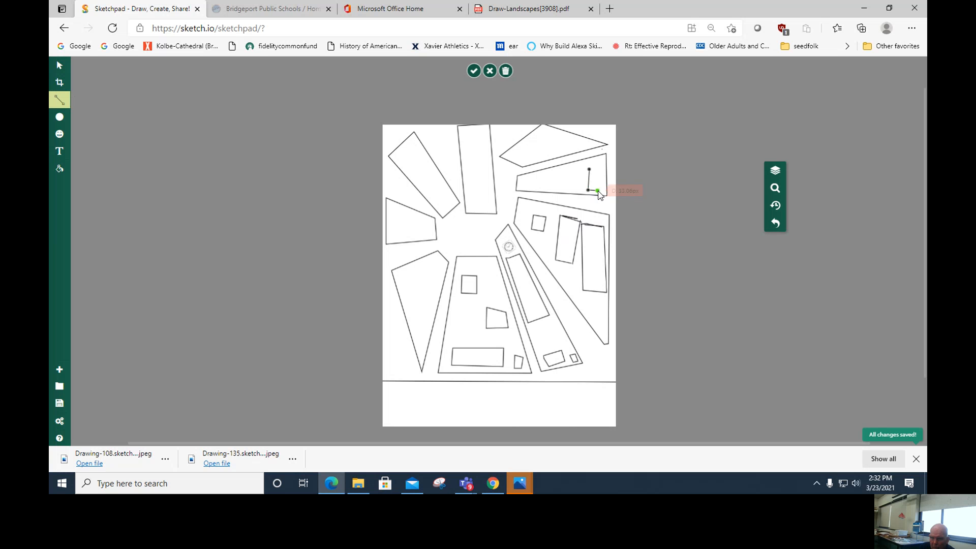
click(600, 166)
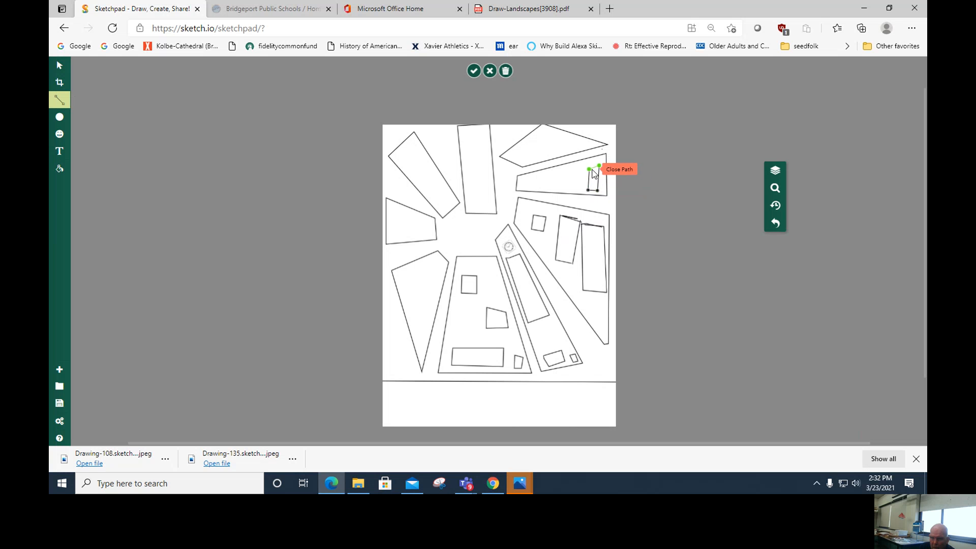
click(590, 171)
Step: Draw a small closed four-sided window near the narrow inner end of the wedge building above the large one
click(540, 182)
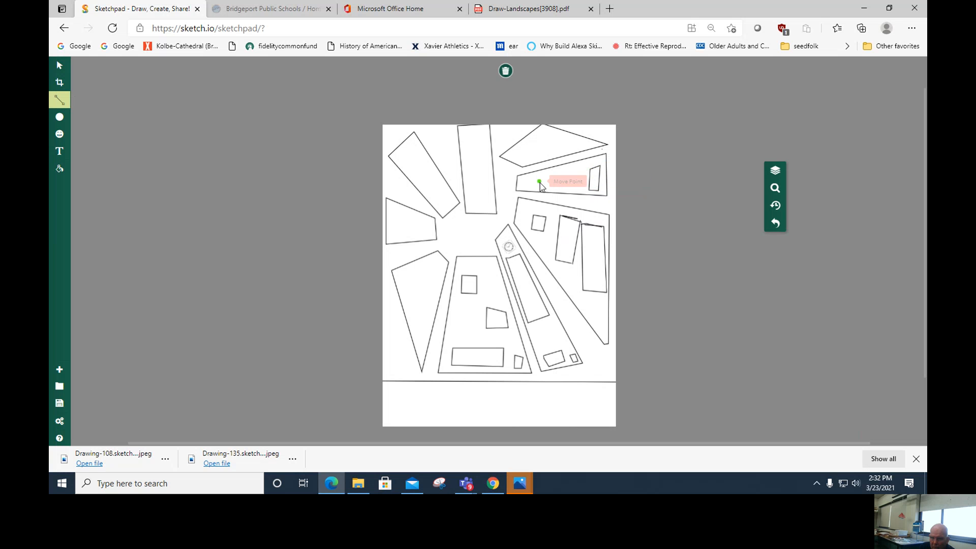
click(540, 189)
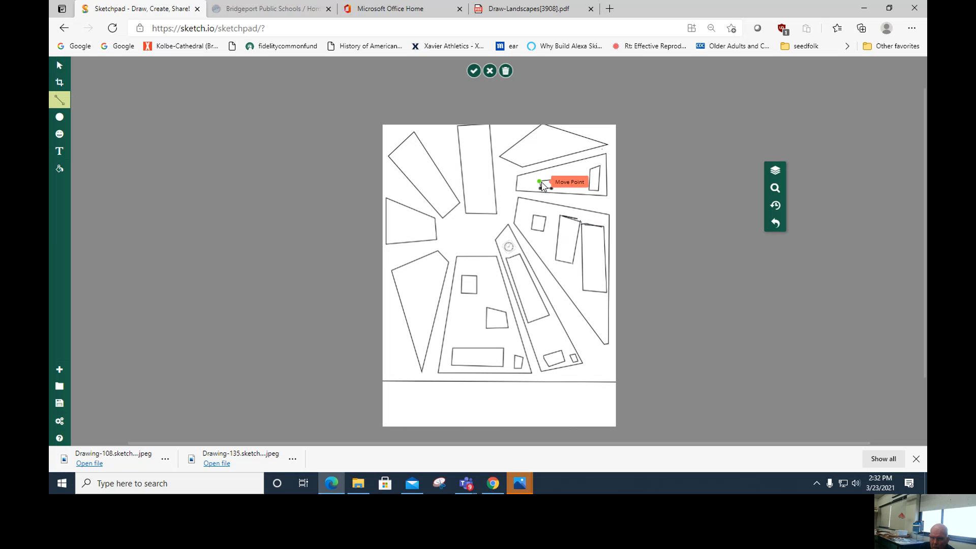
click(541, 182)
Step: Draw an upright closed rectangular window about 56 px tall between the wedge building's two existing windows
click(572, 174)
click(570, 190)
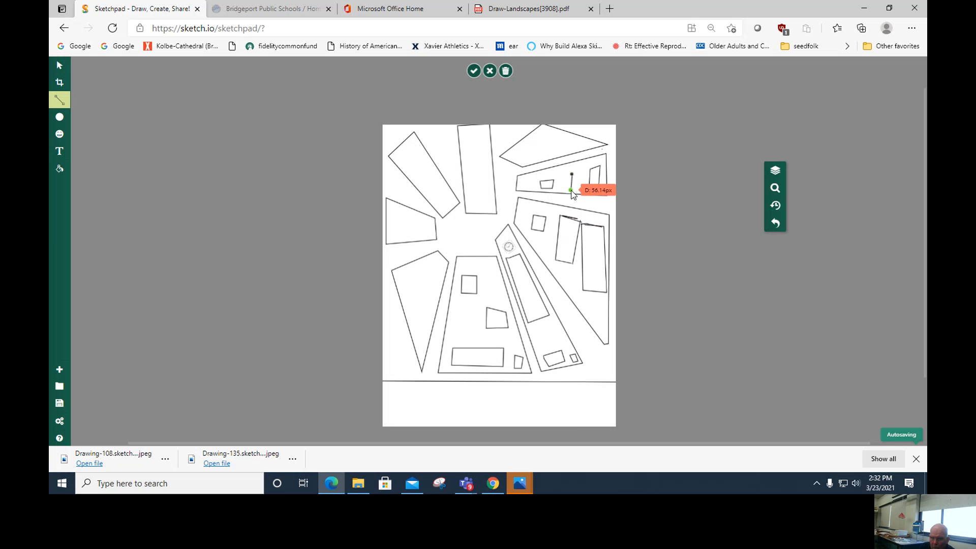
click(581, 190)
click(583, 174)
click(573, 175)
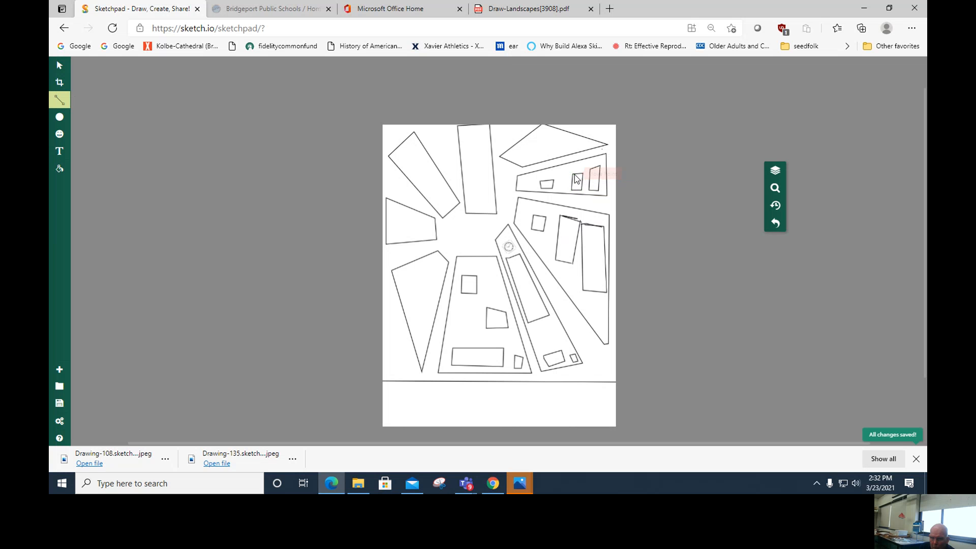
Step: Draw a slanted closed four-sided window, about 50 px along its lower-left edge, near the upper corner of the topmost right-hand building
click(548, 134)
click(541, 141)
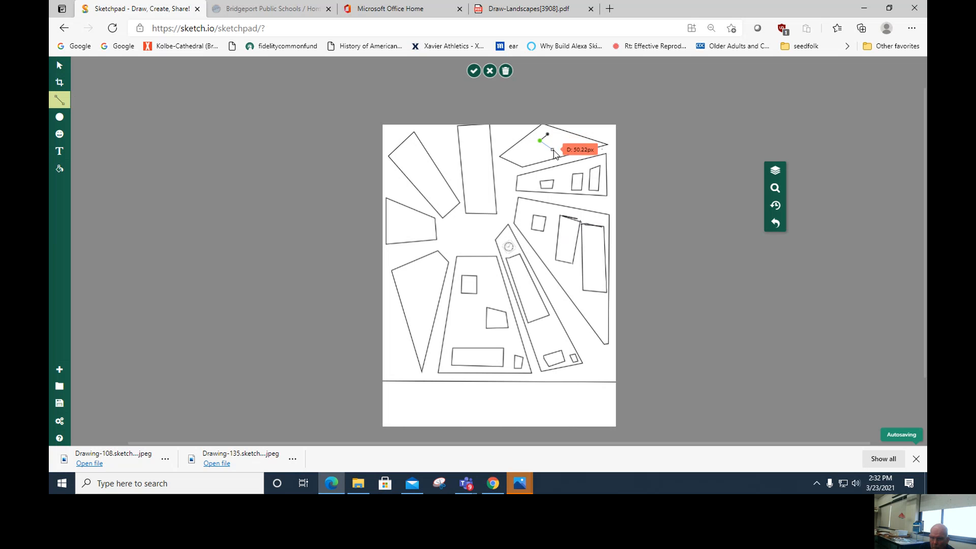
click(553, 150)
click(570, 145)
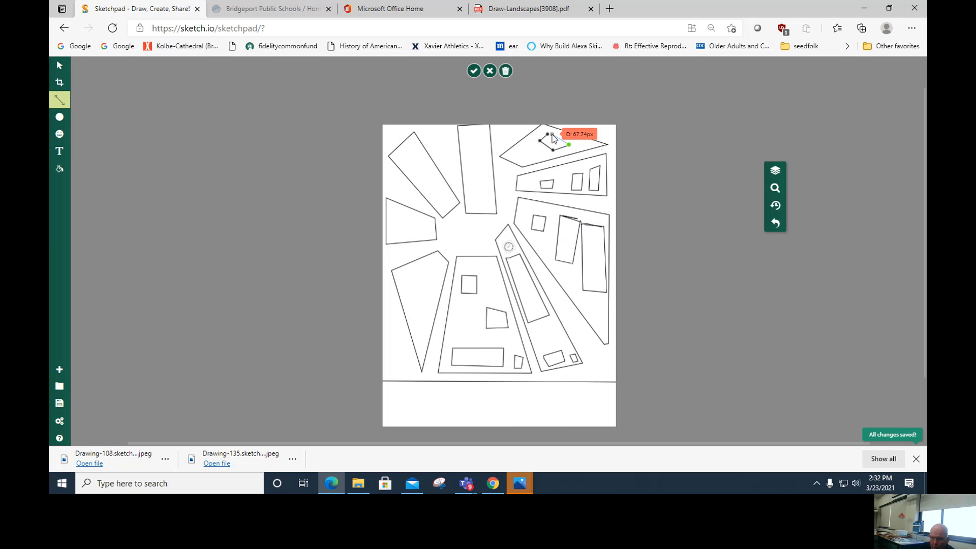
click(551, 135)
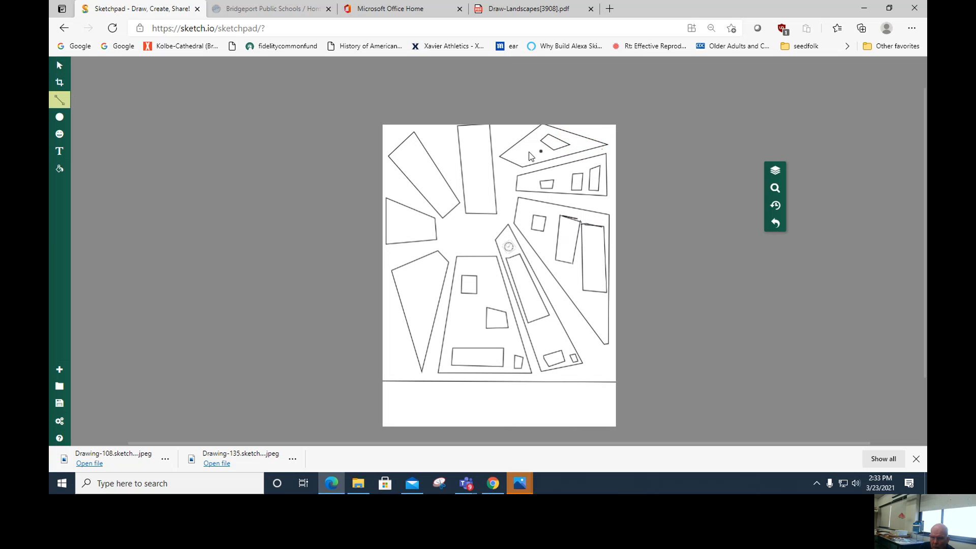
Step: Draw a small slanted four-sided window near the inner end of the topmost right-hand building and end any stray line
click(523, 155)
click(533, 152)
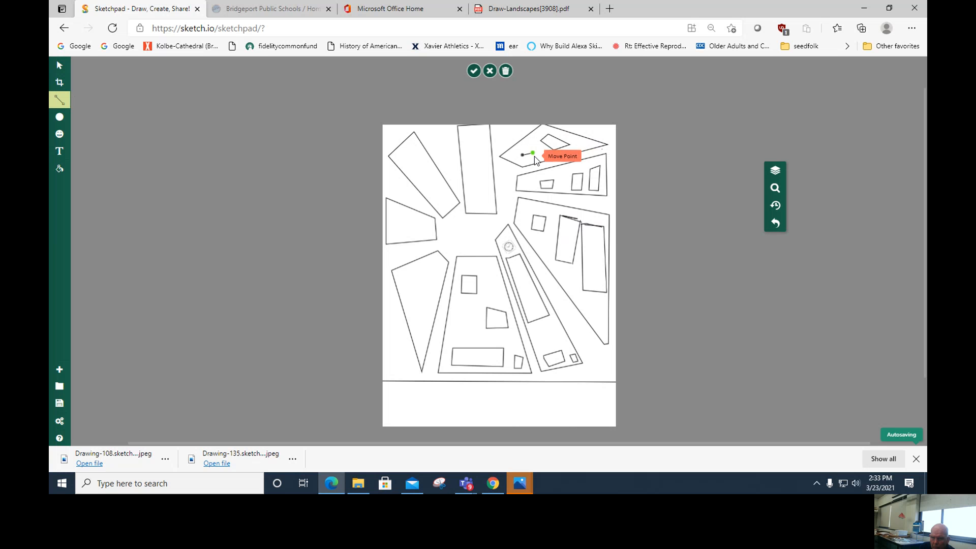
click(535, 157)
click(525, 161)
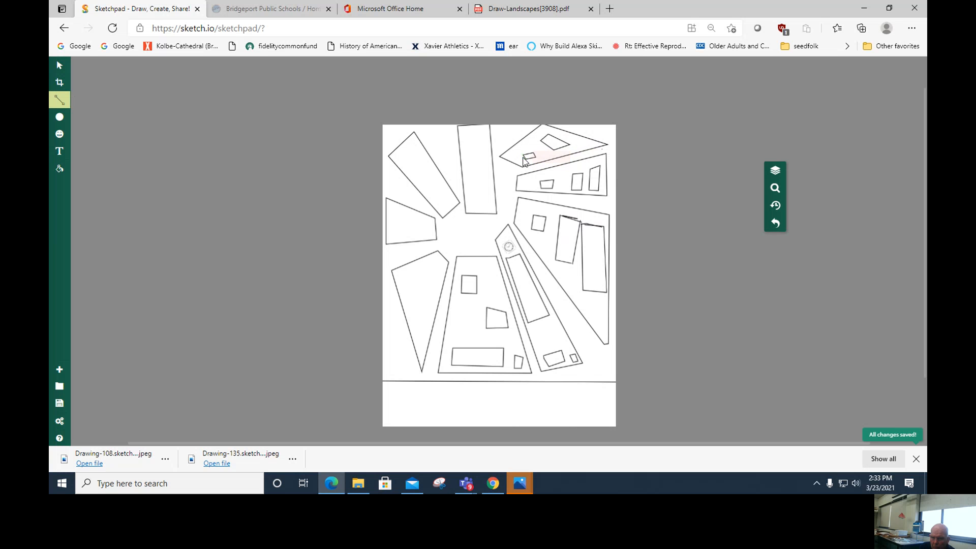
click(524, 159)
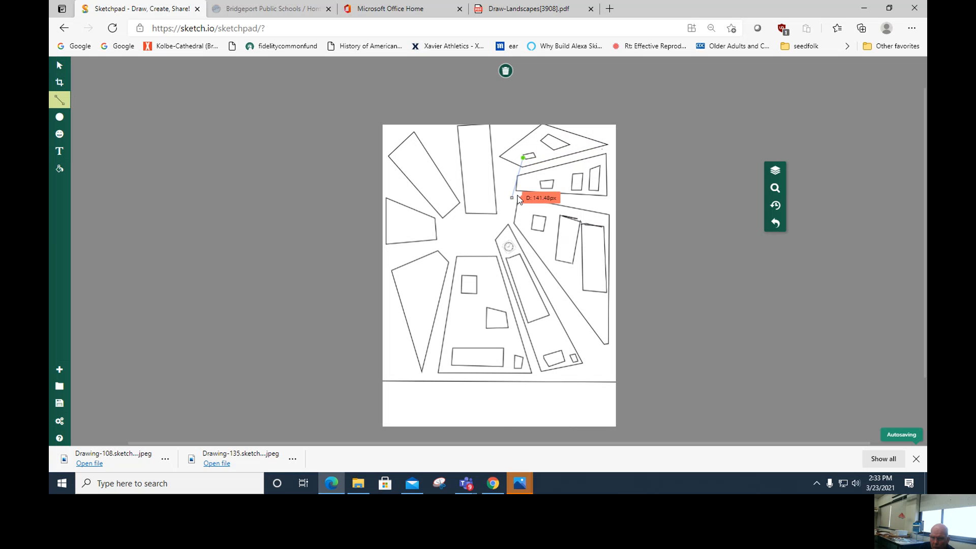
click(525, 161)
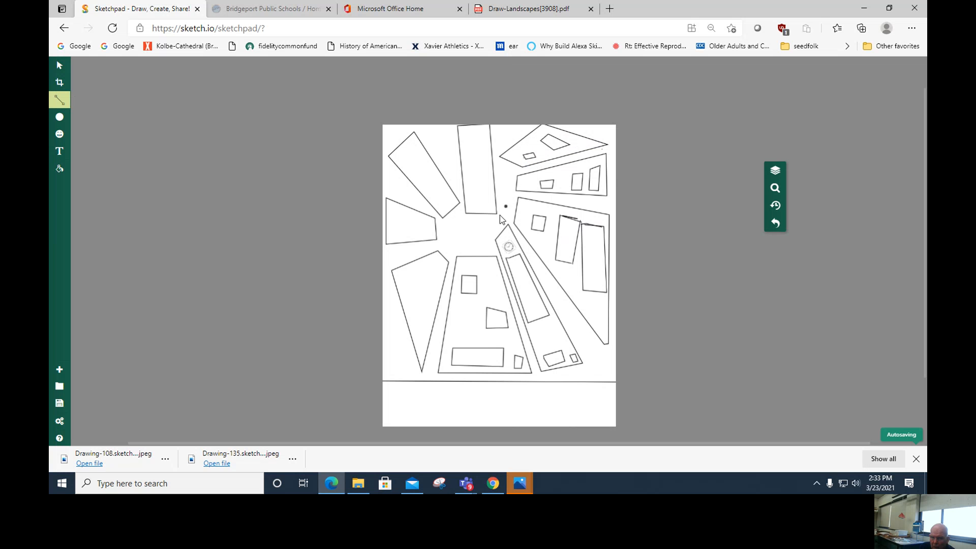
Step: Using the Path brush, draw a short vertical edge and a wavy lower edge just beneath the tall top-centre building
click(63, 102)
click(129, 99)
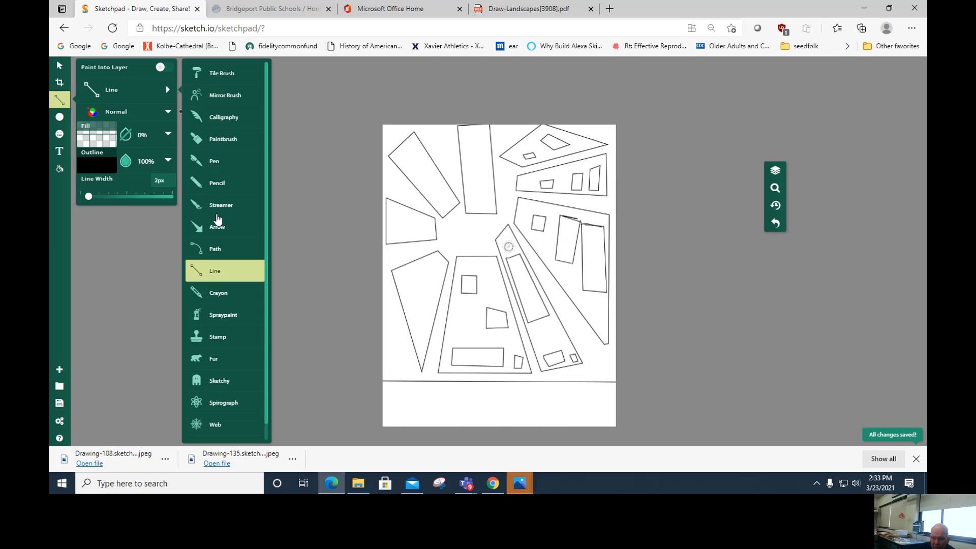
click(218, 249)
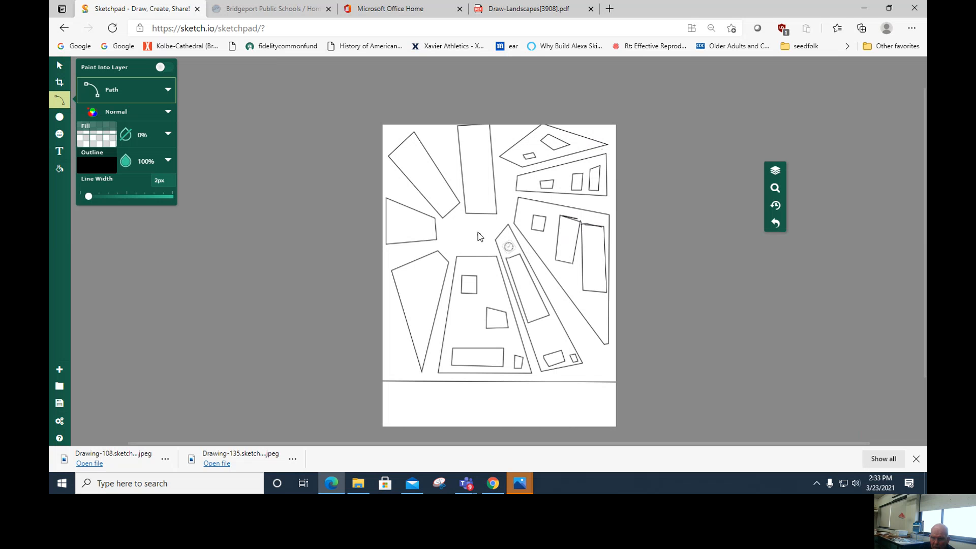
drag(468, 215, 467, 234)
click(467, 235)
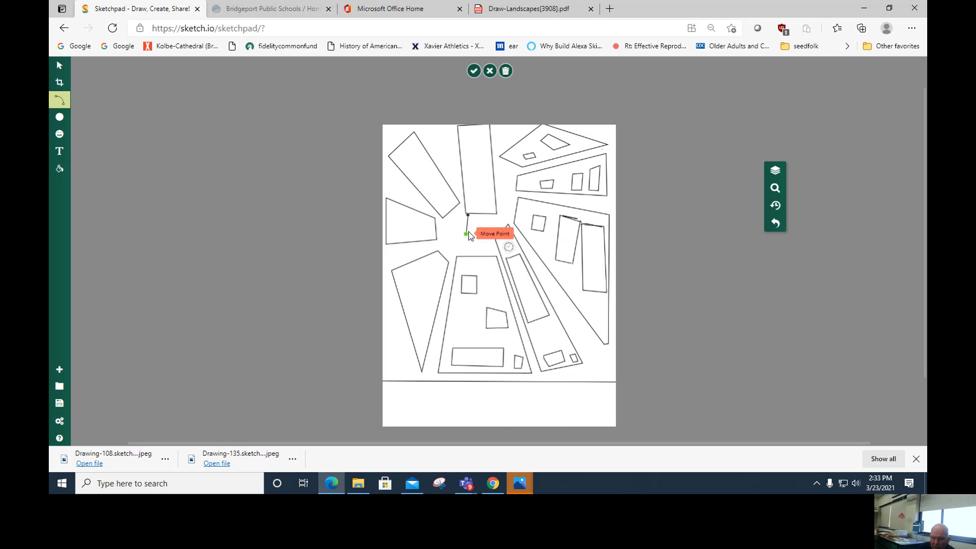
click(470, 230)
click(475, 234)
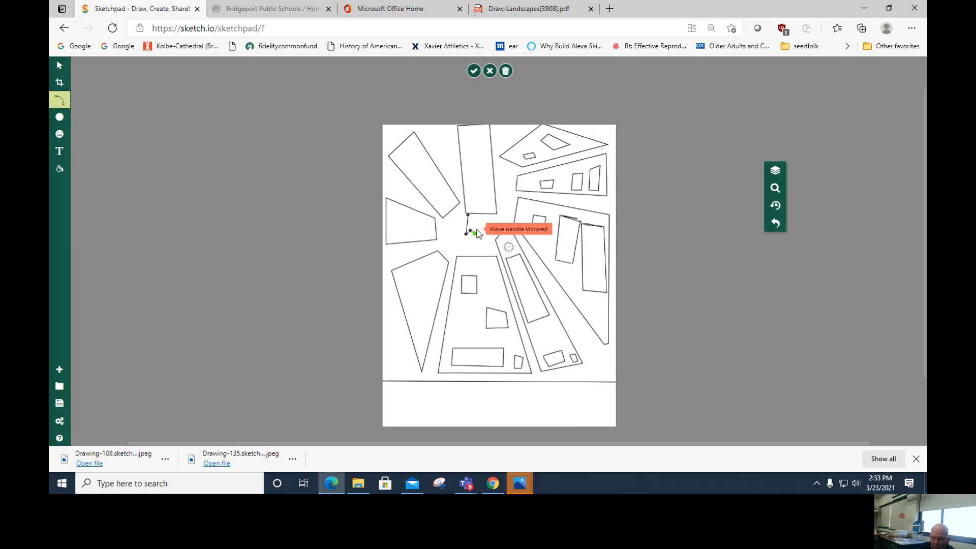
click(482, 234)
double_click(491, 232)
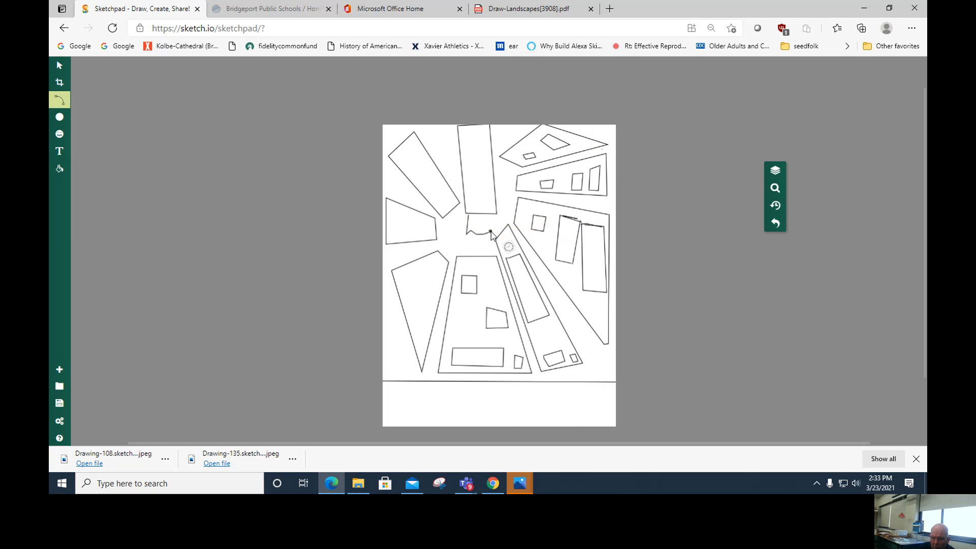
Step: Add the remaining short vertical side and a straight top edge to the wavy-bottomed shape beneath the tall building
click(490, 232)
click(494, 231)
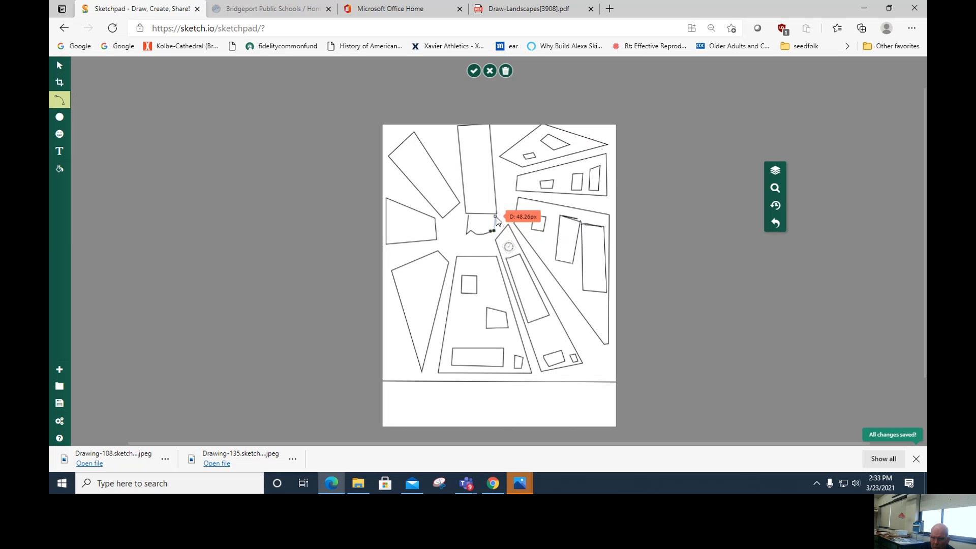
double_click(495, 218)
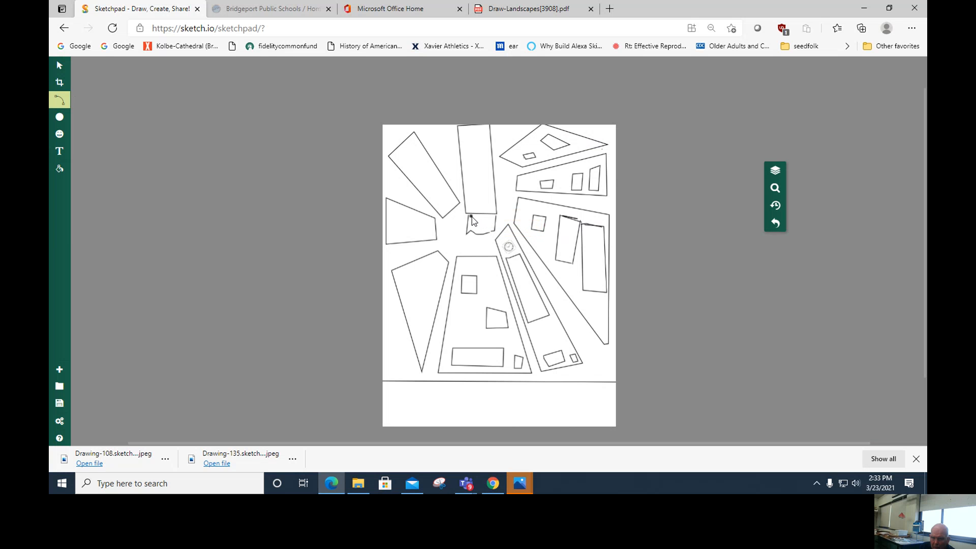
click(471, 217)
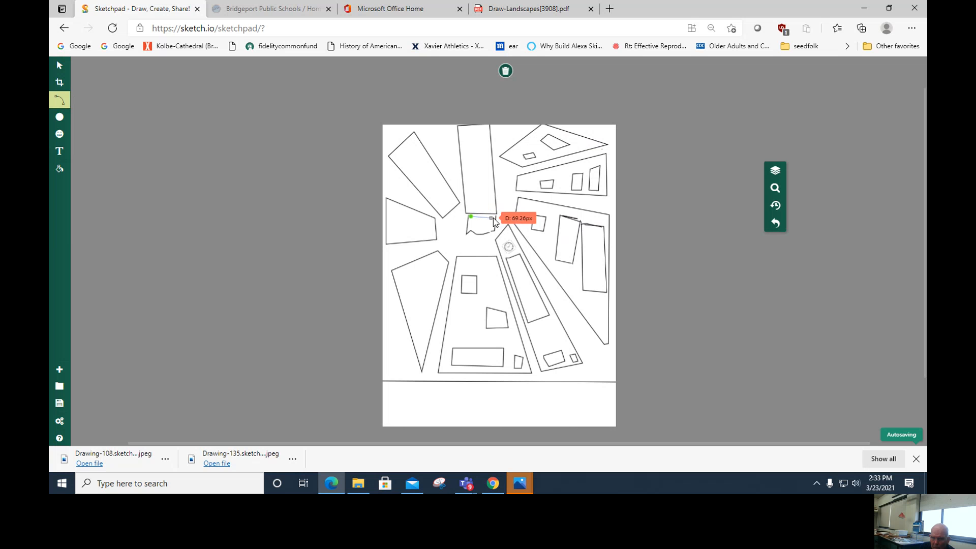
double_click(494, 217)
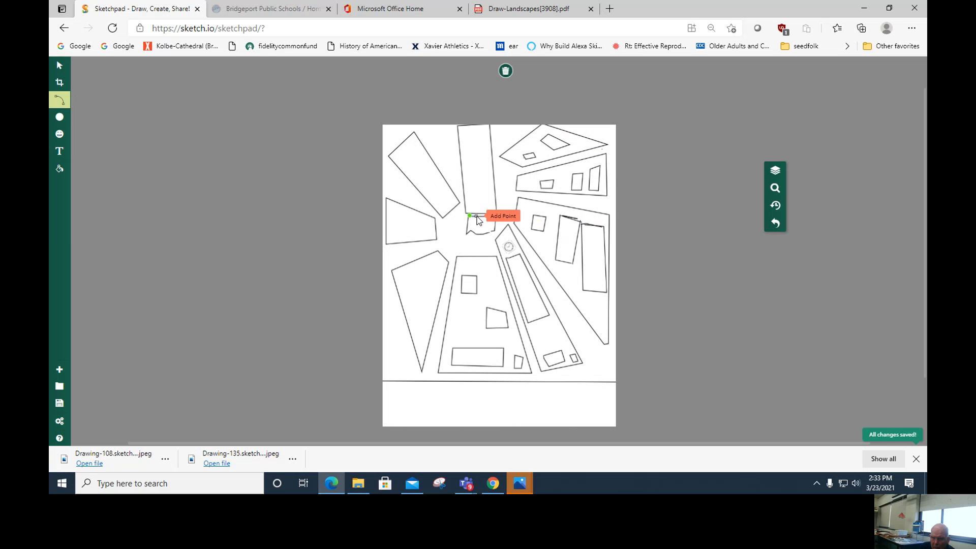
double_click(495, 218)
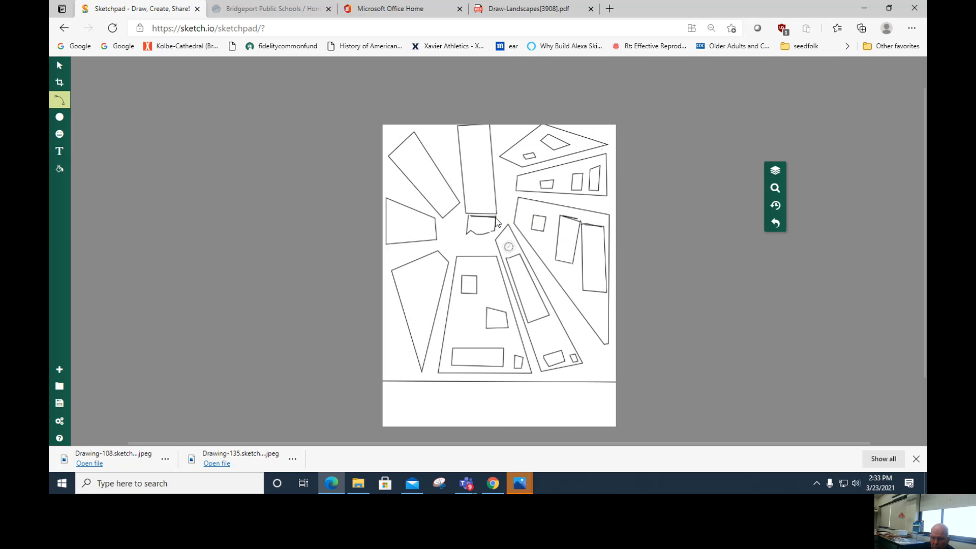
Step: Draw a small closed horizontal rectangular window near the outer end of the tall top-centre building
click(466, 144)
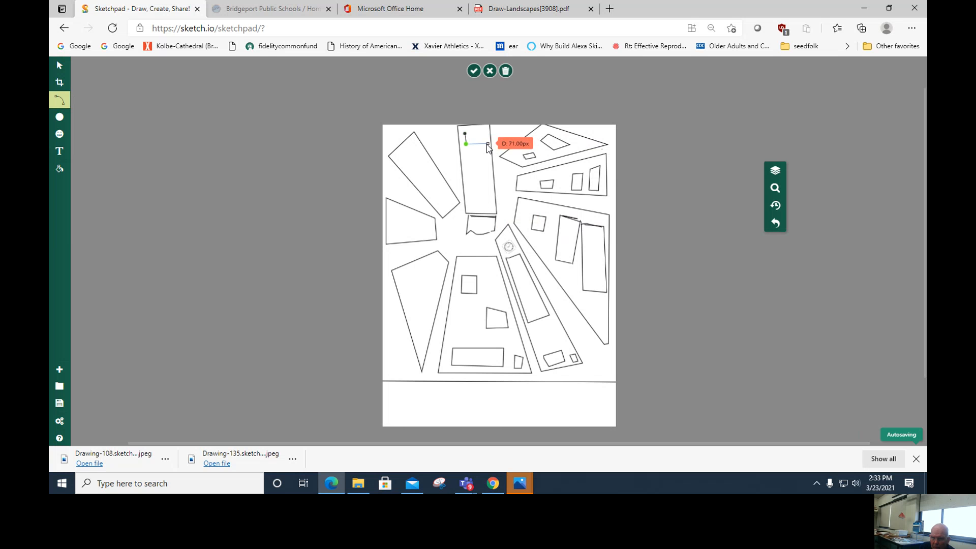
click(483, 144)
click(484, 135)
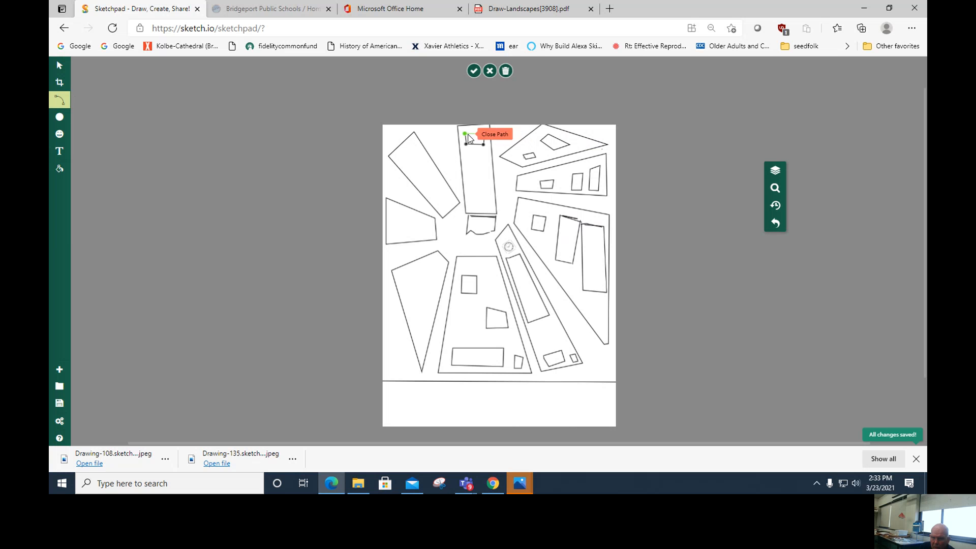
click(466, 135)
Step: Draw a larger upright rectangular window about 60 px wide near the inner end of the tall top-centre building
click(471, 166)
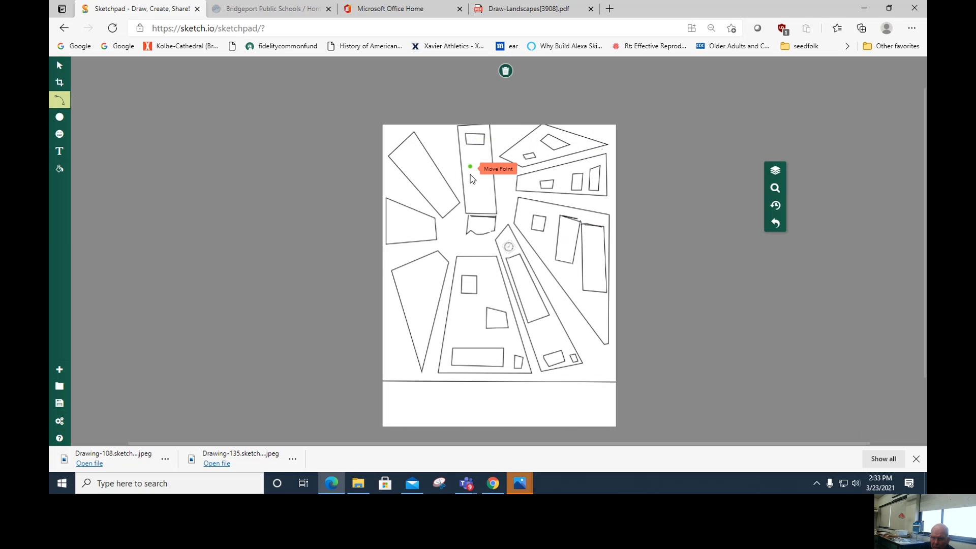
click(472, 200)
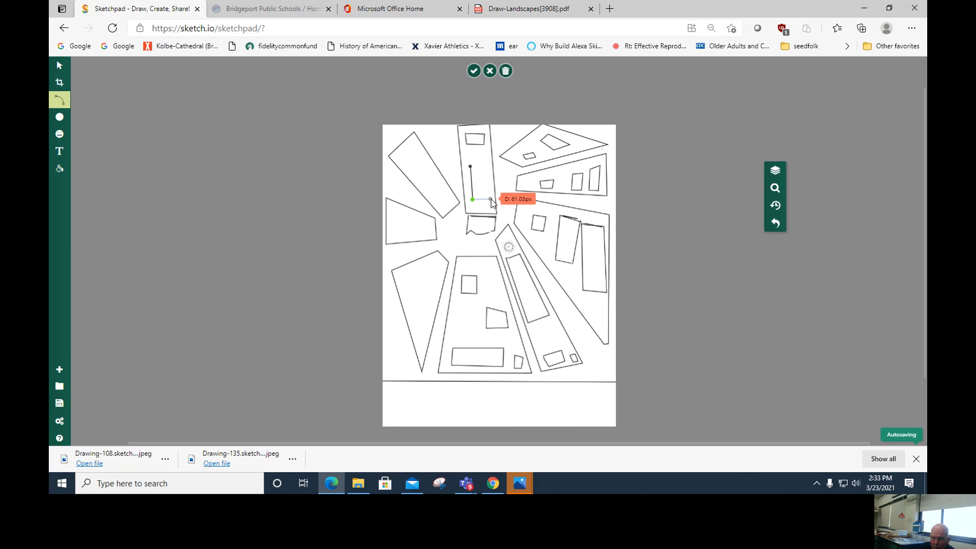
click(490, 199)
click(491, 169)
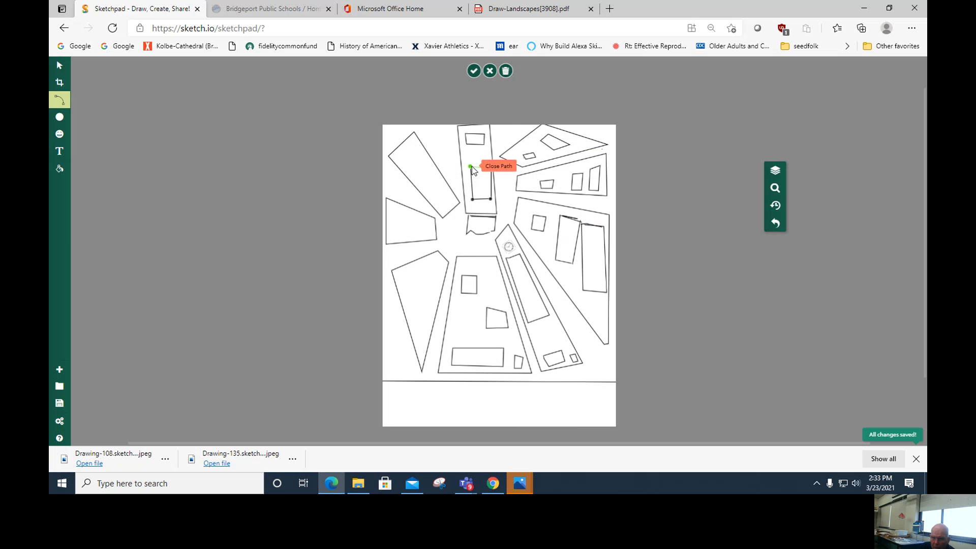
click(472, 166)
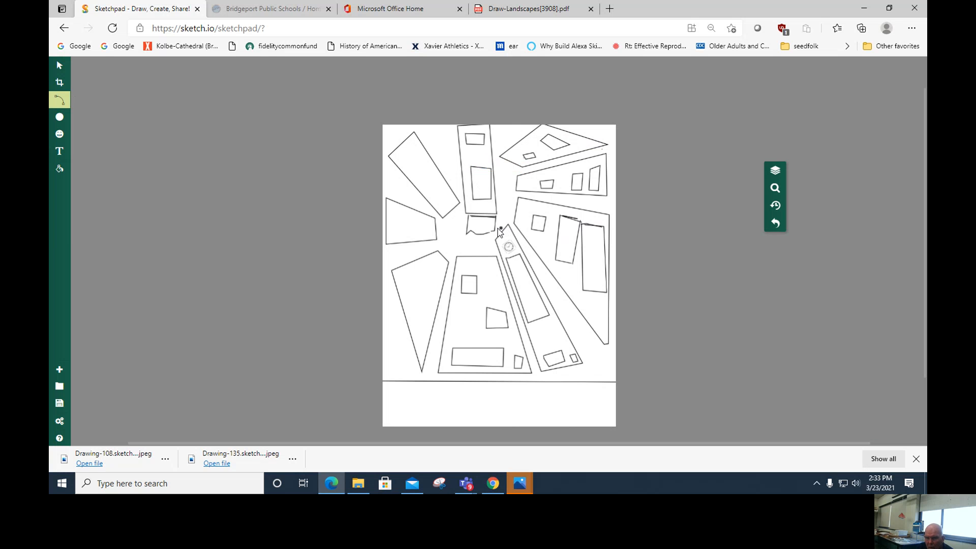
Step: Retrace the top edge of the wavy-bottomed shape beneath the tall building with a straight line
click(466, 218)
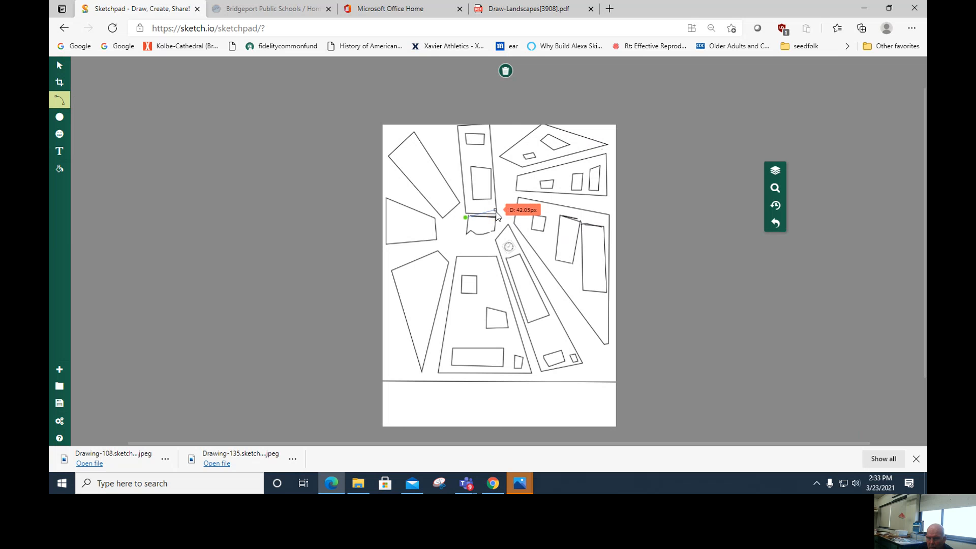
click(496, 218)
click(497, 218)
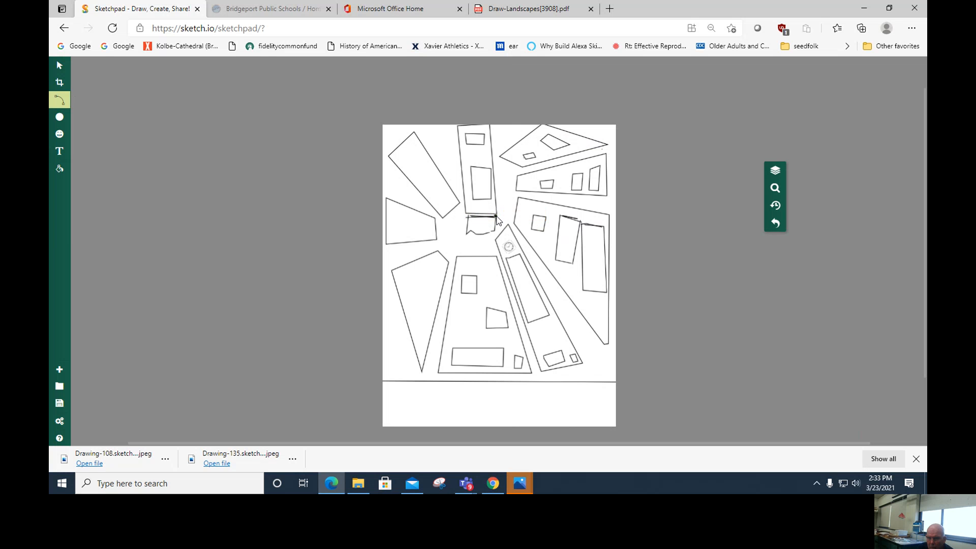
Step: Draw a closed tilted four-sided window near the outer end of the slanted upper-left building
click(396, 155)
click(410, 143)
click(416, 151)
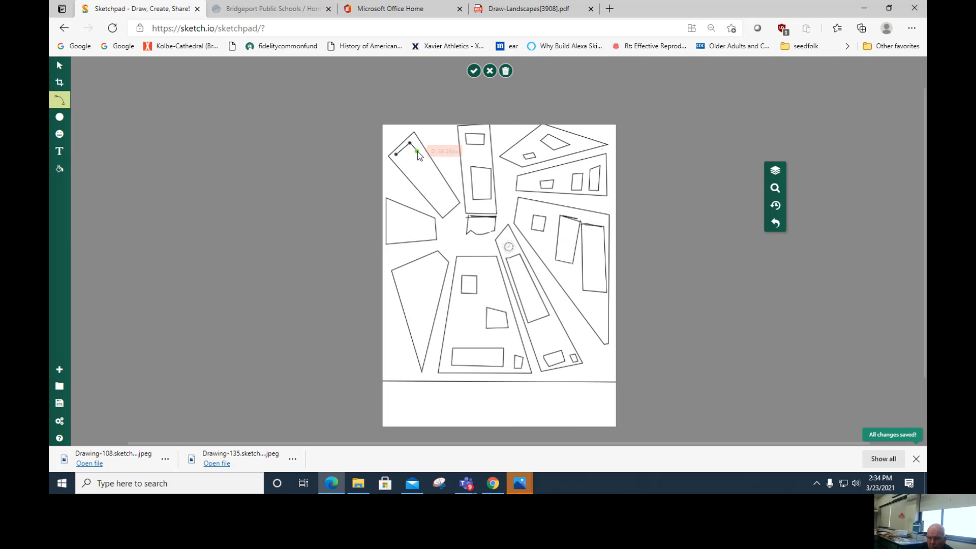
click(404, 162)
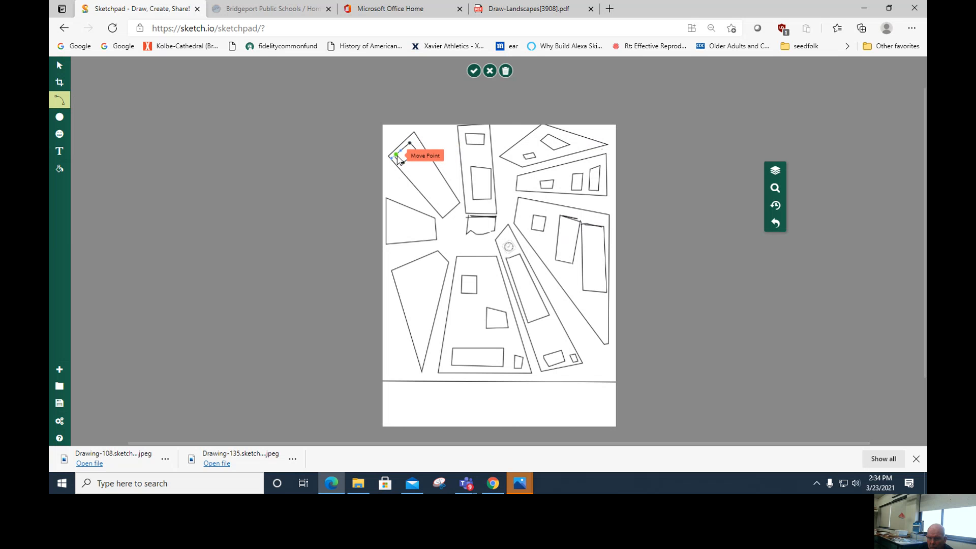
click(397, 155)
Step: Draw a narrow tilted rectangular window further inward on the slanted upper-left building
click(413, 175)
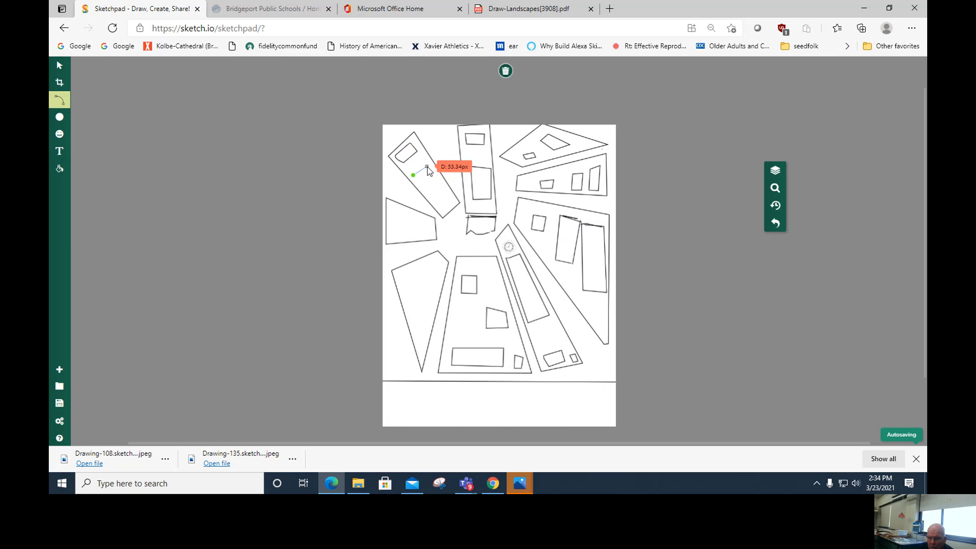
click(424, 163)
click(423, 162)
click(409, 171)
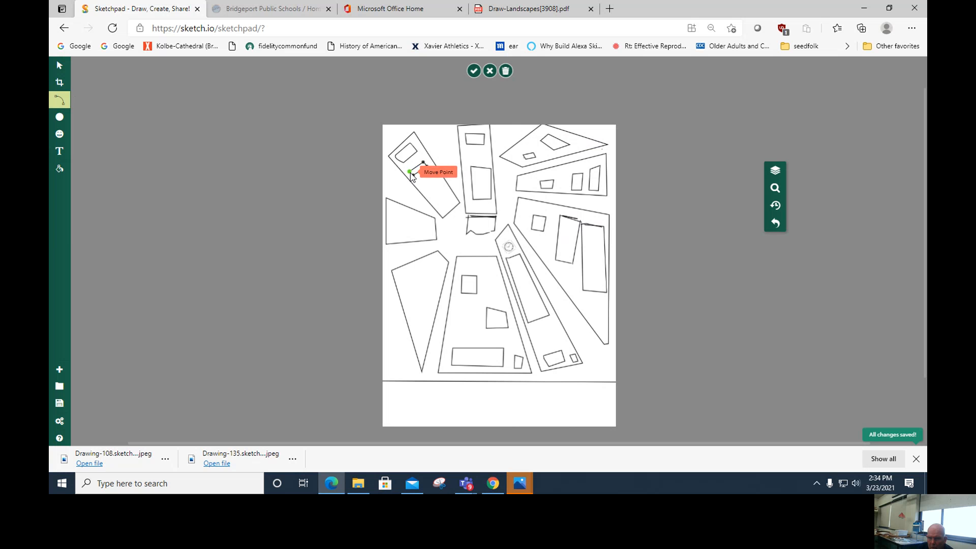
click(410, 173)
Step: Draw a small tilted square window near the inner end of the slanted upper-left building
click(440, 199)
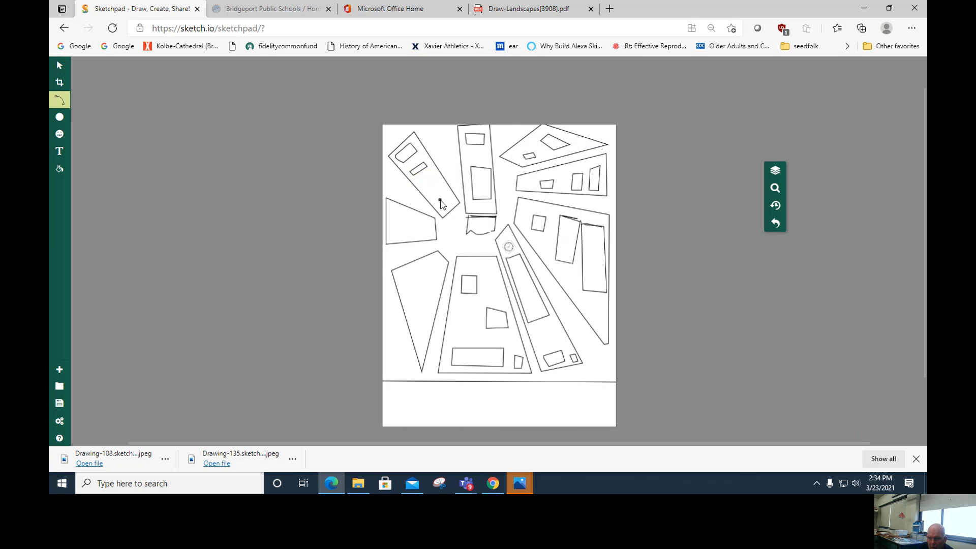
click(447, 194)
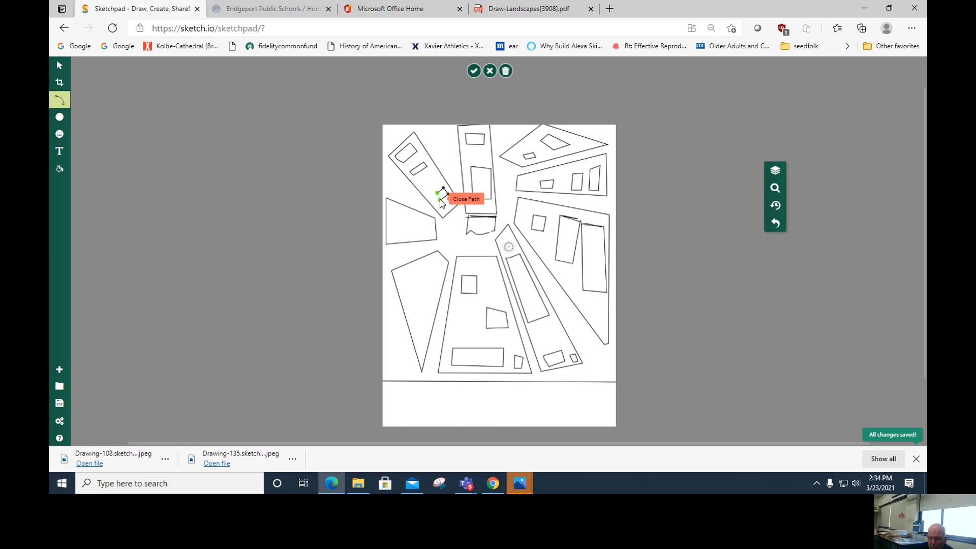
click(438, 195)
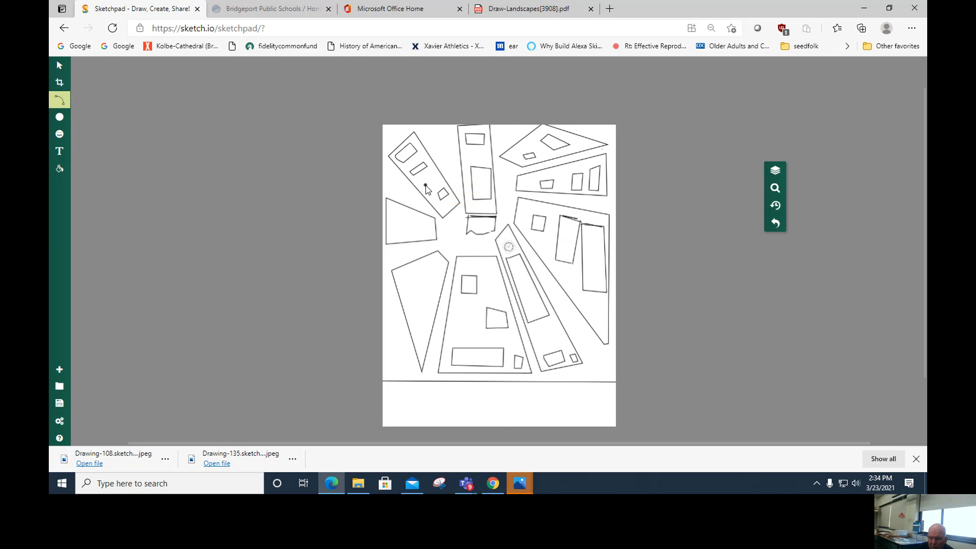
Step: Draw a tilted four-sided window on the slanted upper-left building, between its narrow window and the small square one
click(423, 185)
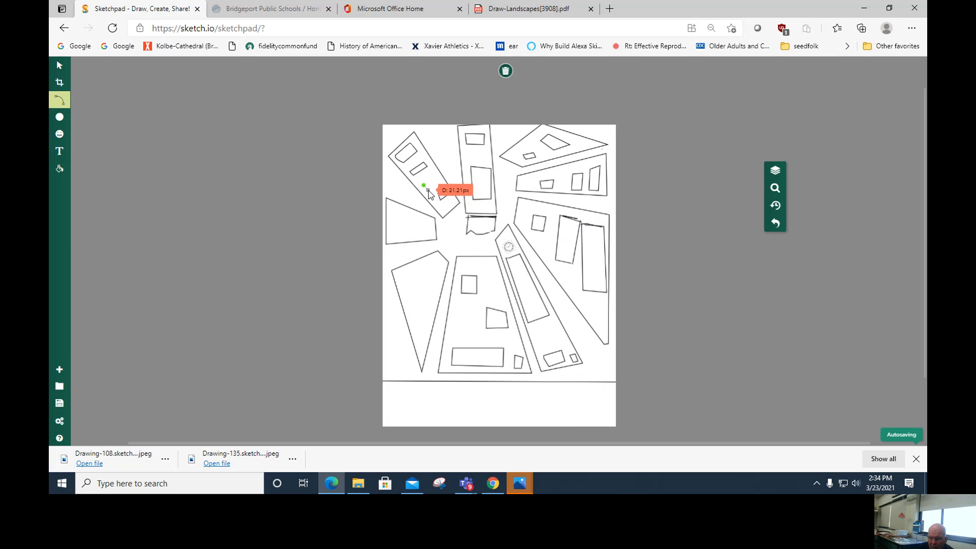
click(429, 190)
click(440, 182)
click(436, 174)
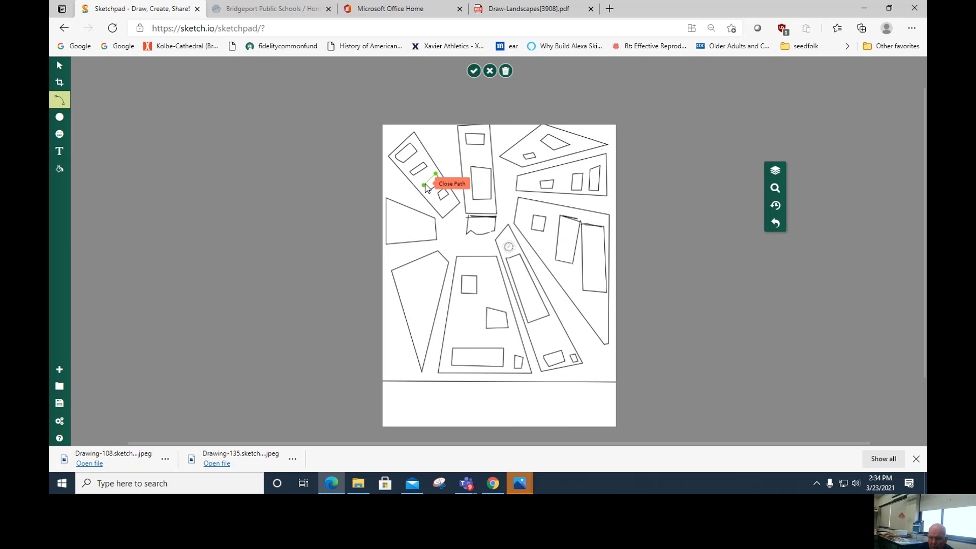
click(424, 185)
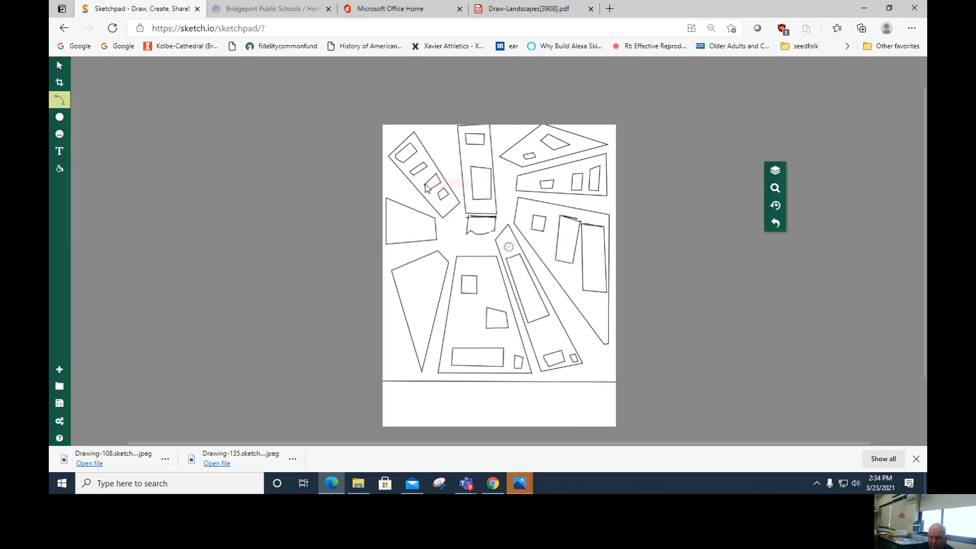
Step: Draw a narrow upright four-sided window near the outer edge of the short building at the page's left edge
click(395, 209)
click(394, 238)
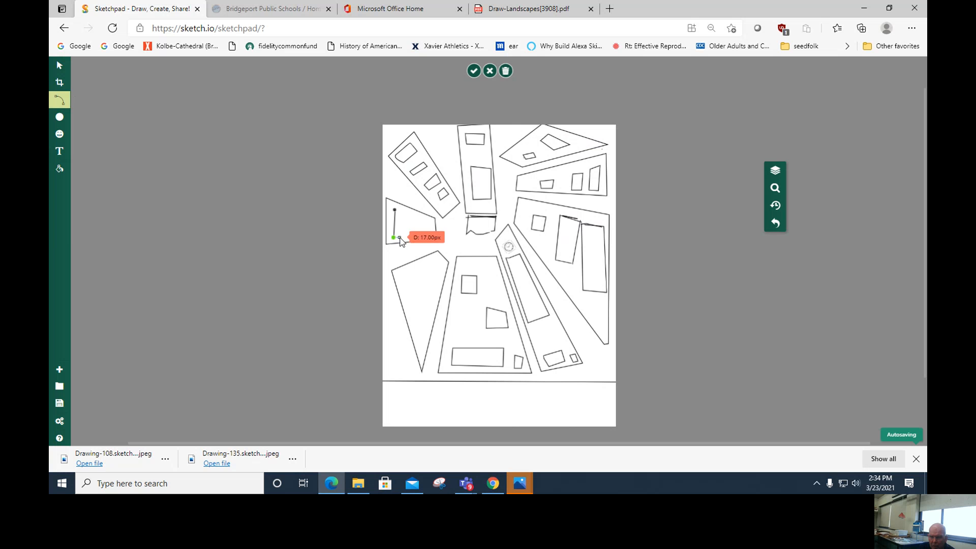
click(399, 238)
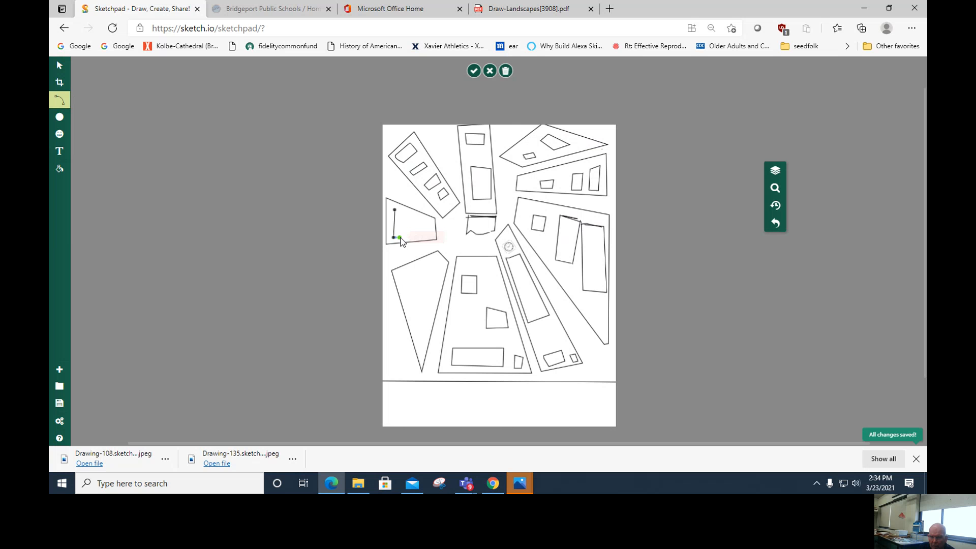
click(396, 209)
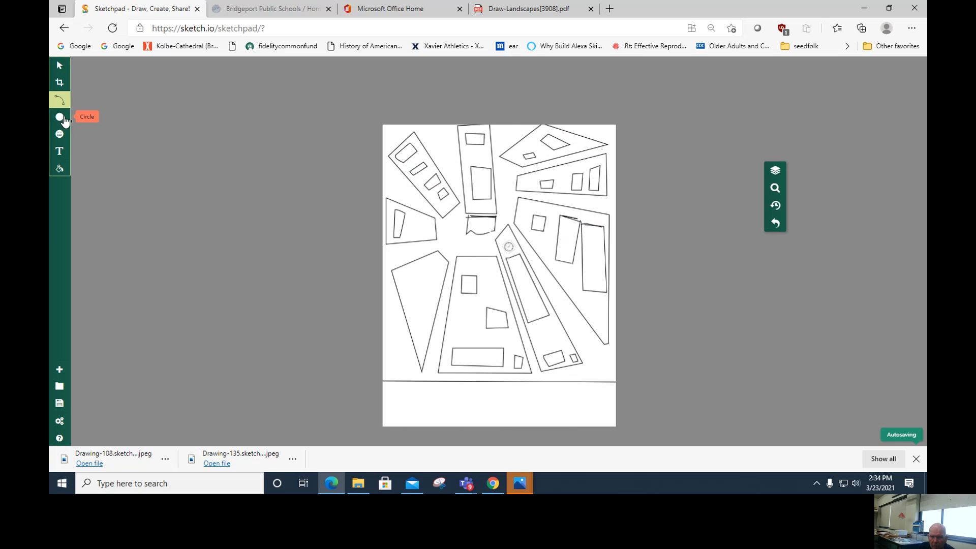
Step: Add a small pale-yellow circular window to the short left-edge building and another near the inner corner of the lower-left building
click(59, 117)
click(412, 226)
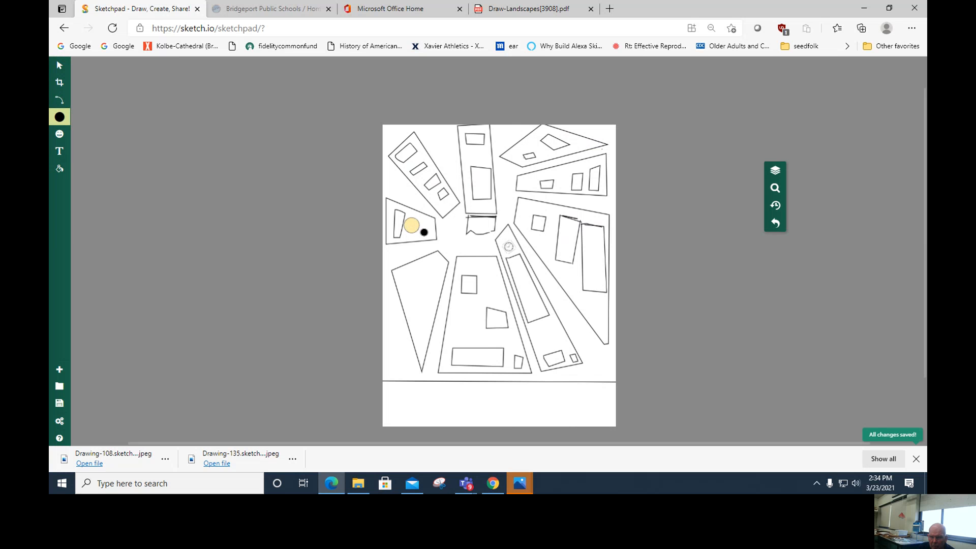
click(420, 230)
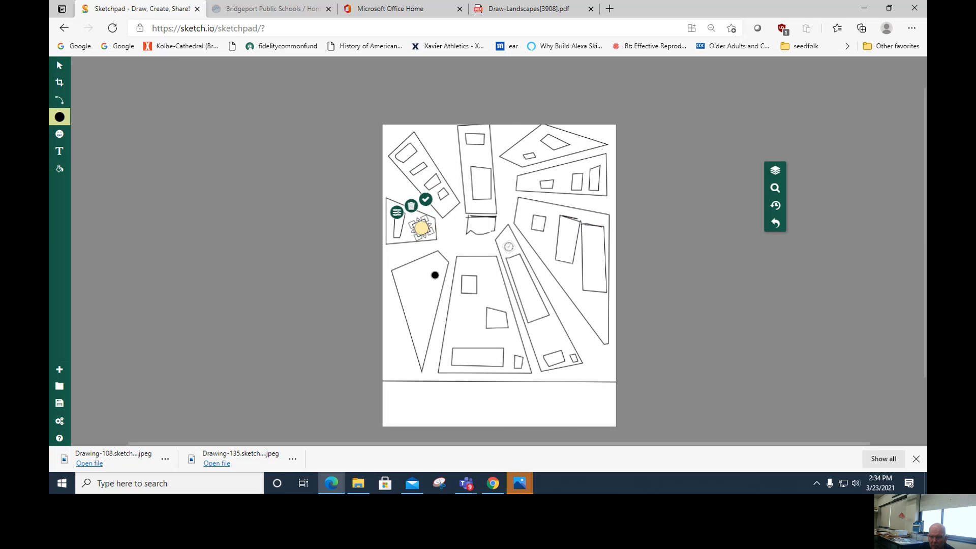
click(433, 264)
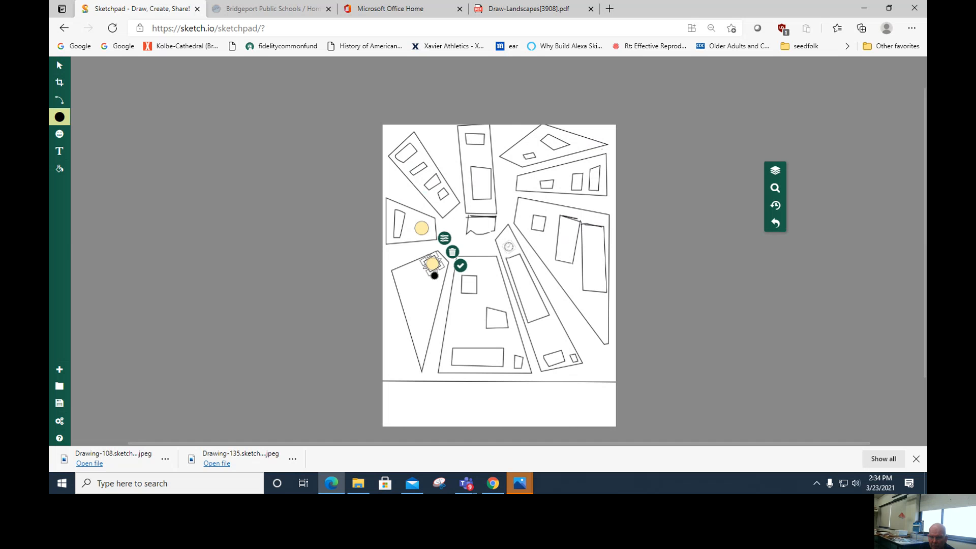
Step: Draw a long tilted rectangular window along the outer side of the pointed lower-left building with the Path tool
click(59, 99)
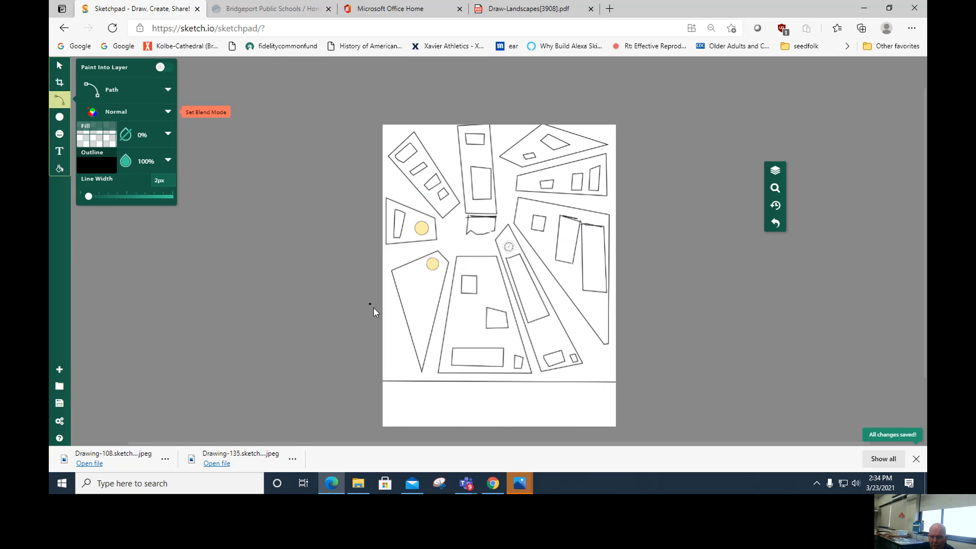
click(433, 305)
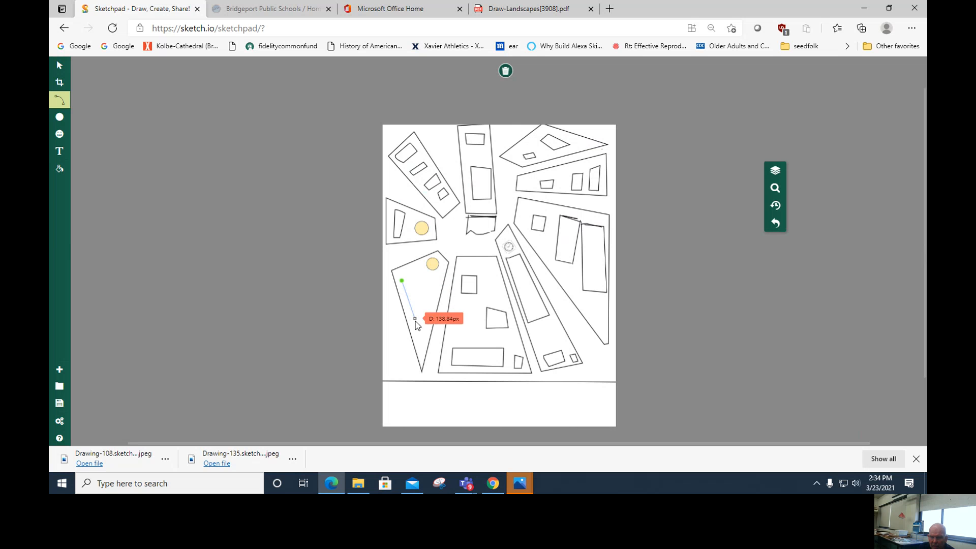
click(417, 325)
click(429, 318)
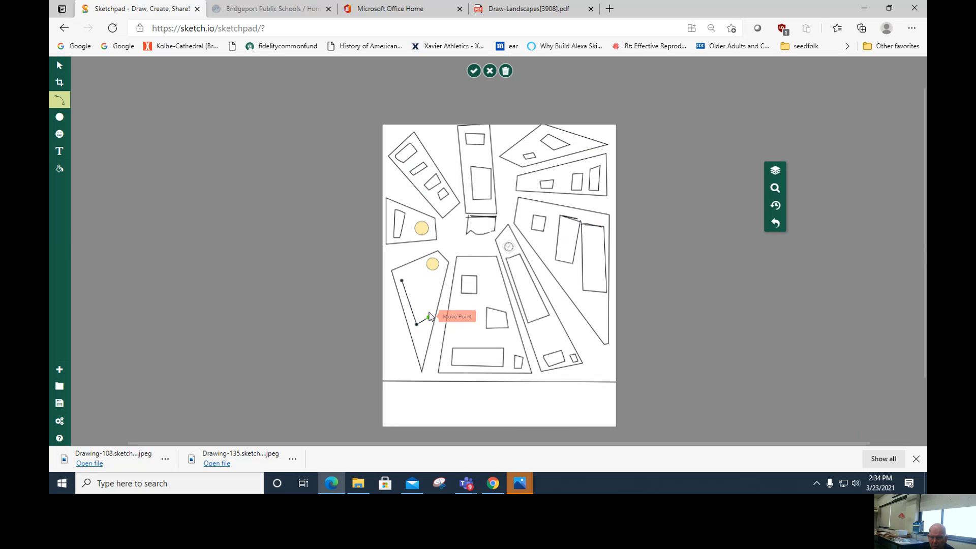
click(414, 281)
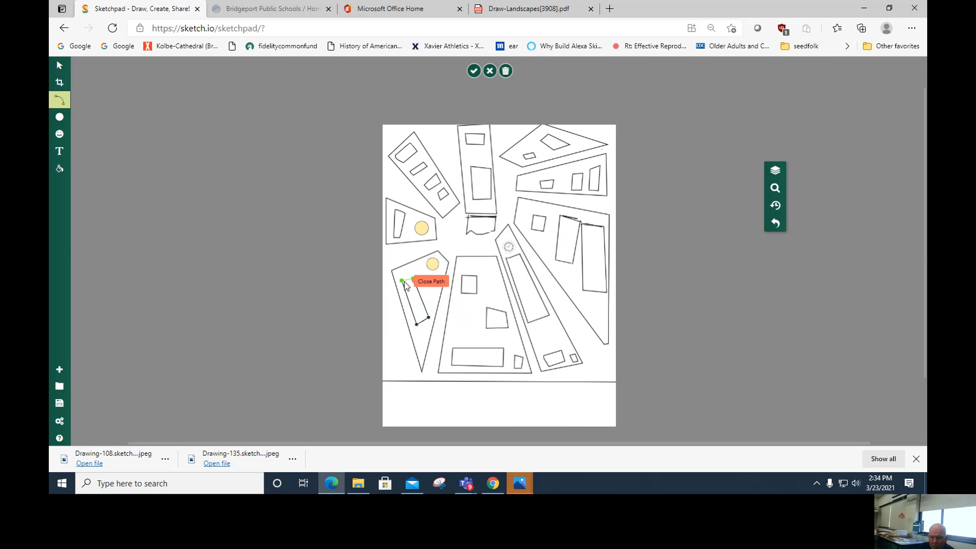
click(402, 280)
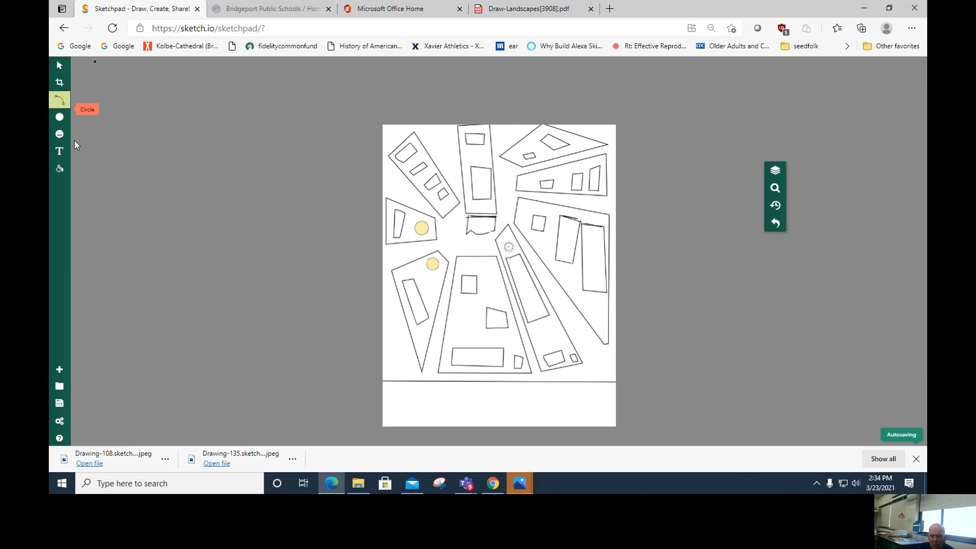
Step: Fill the walls of the tall top-centre building with green using Pixel Fill, leaving its windows white
click(129, 177)
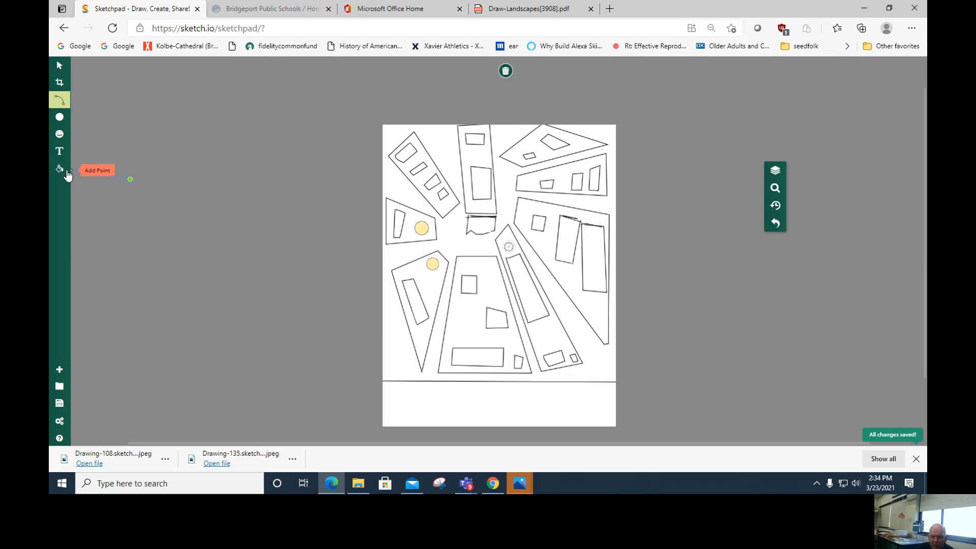
click(64, 171)
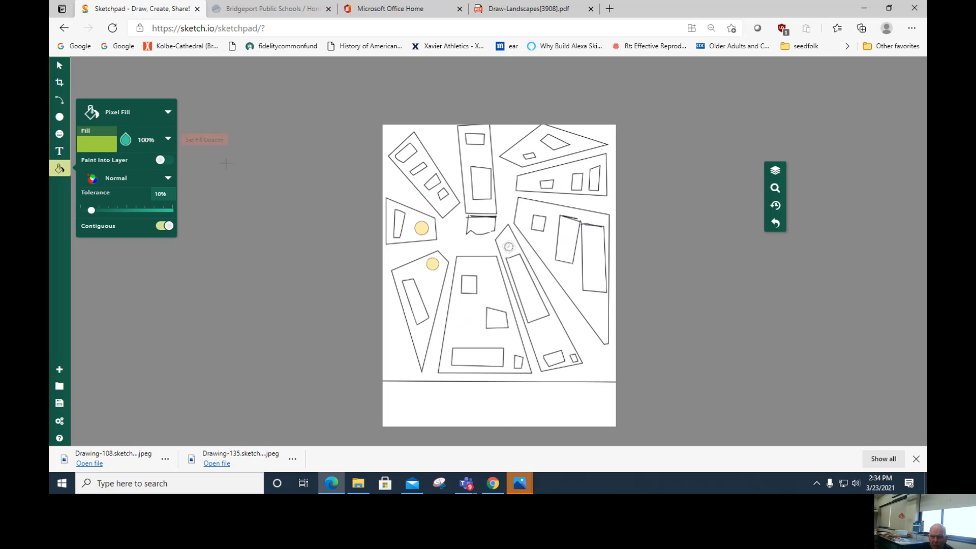
click(471, 157)
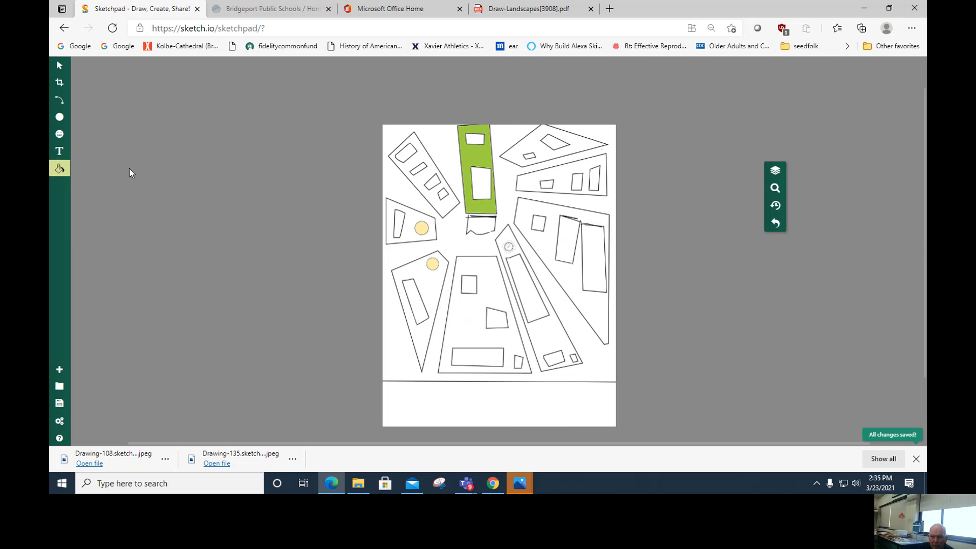
Step: Set the fill colour to bright pink and fill the walls of the pointed building in the page's upper-right corner
click(60, 169)
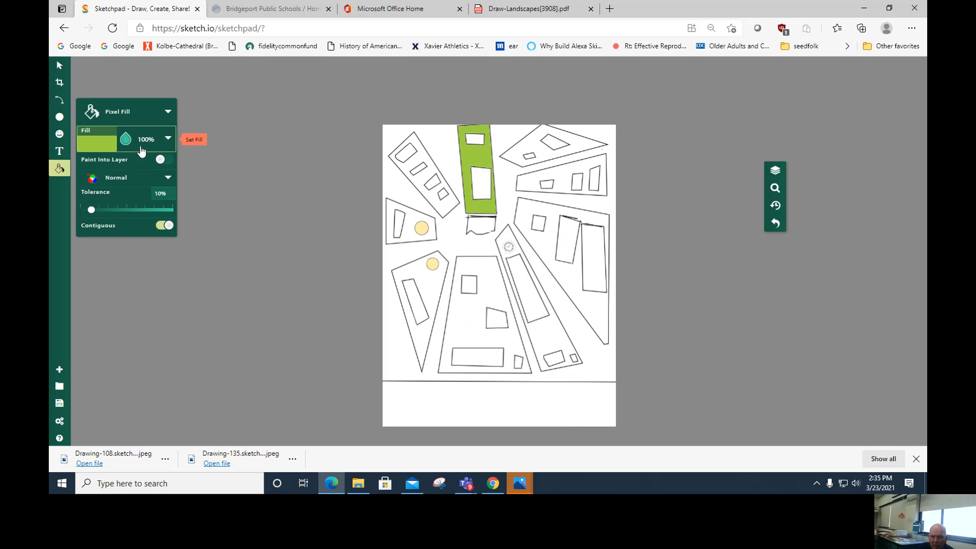
click(96, 139)
click(220, 132)
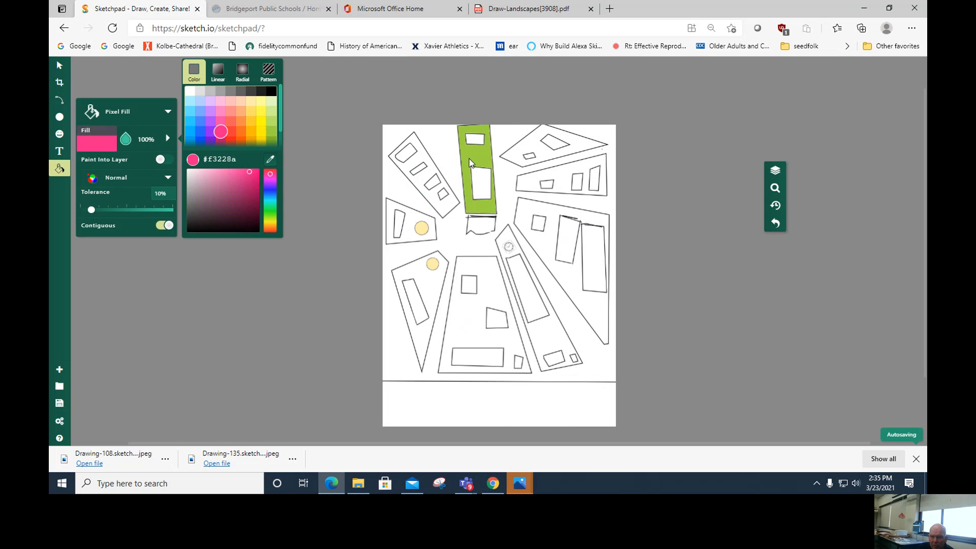
click(525, 150)
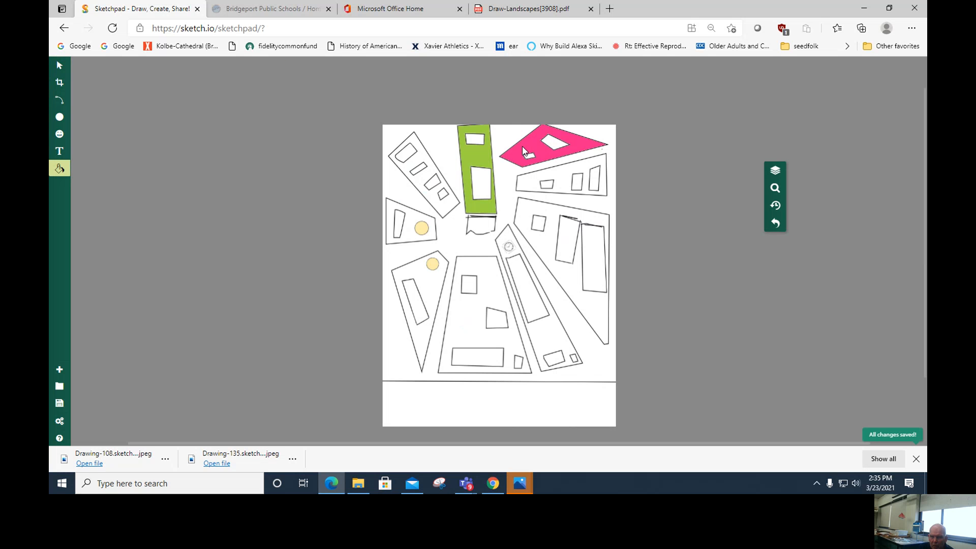
Step: Set the fill colour to yellow and fill the walls of the building just below the pink one
click(60, 168)
click(104, 151)
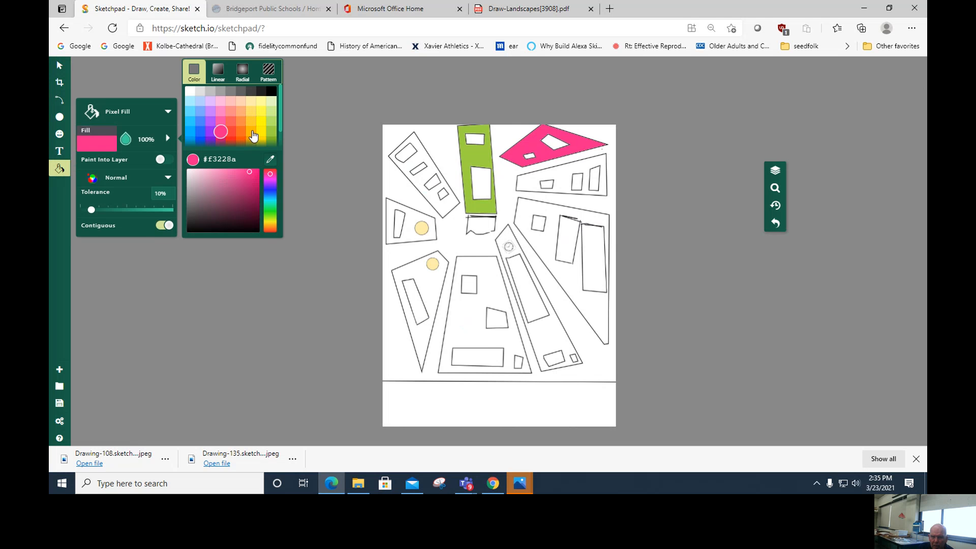
click(260, 133)
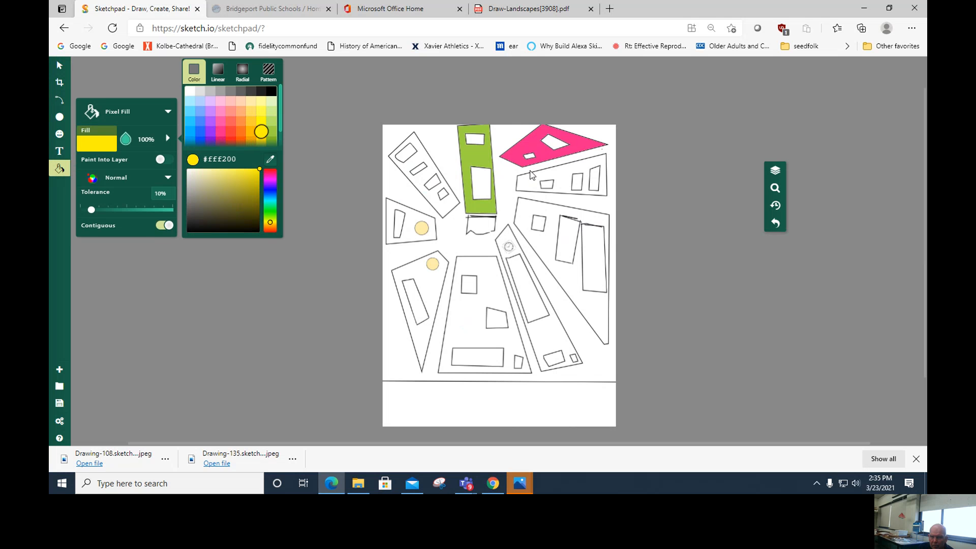
click(528, 183)
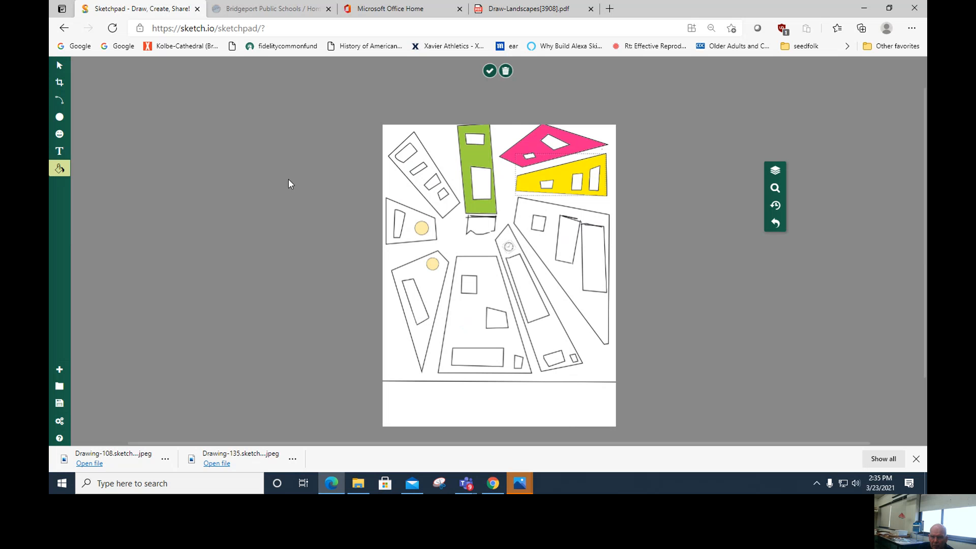
Step: Set the fill colour to purple and fill the walls of the large triangular building below the yellow one
click(60, 169)
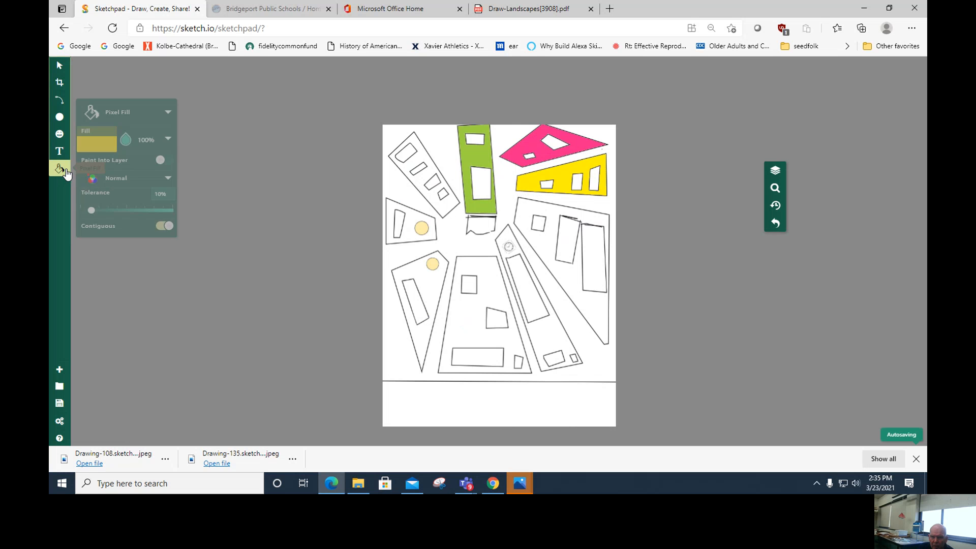
click(97, 143)
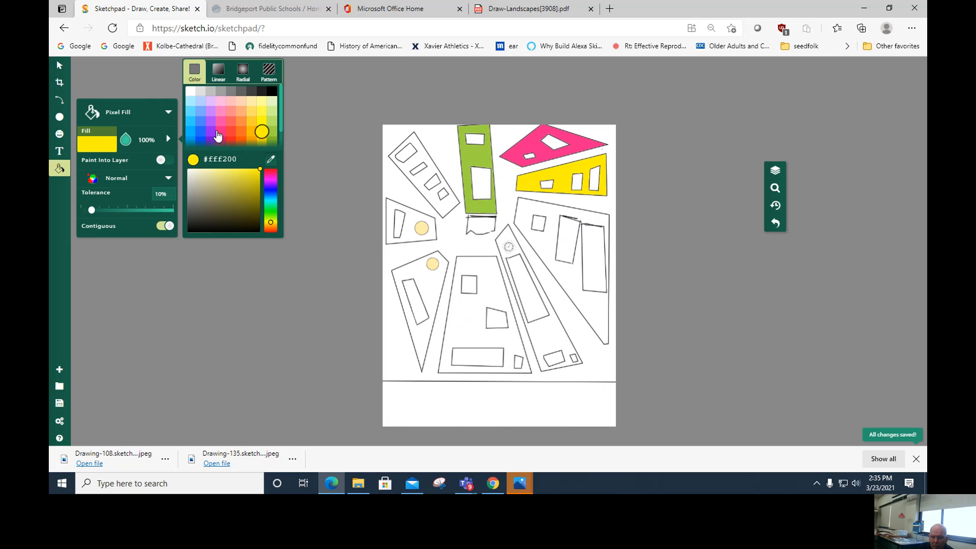
click(212, 141)
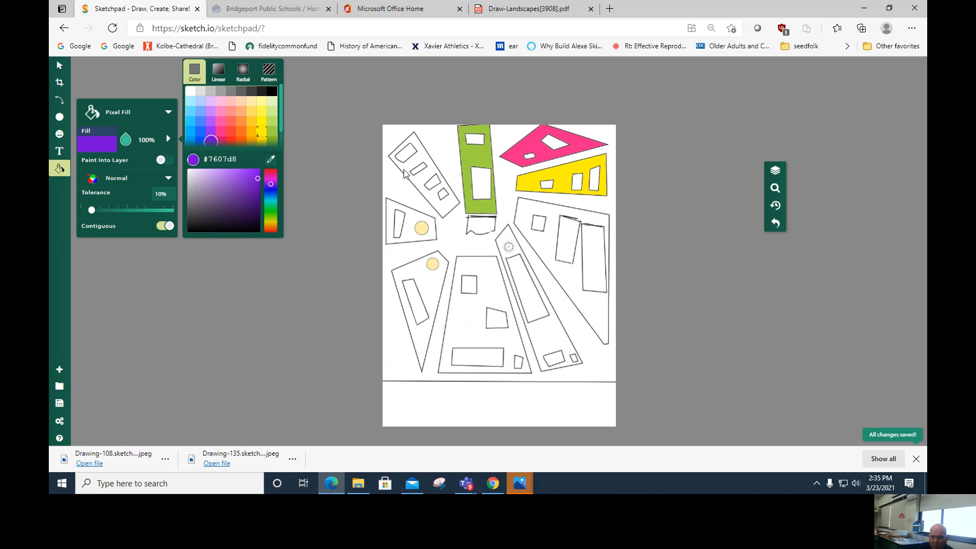
click(536, 246)
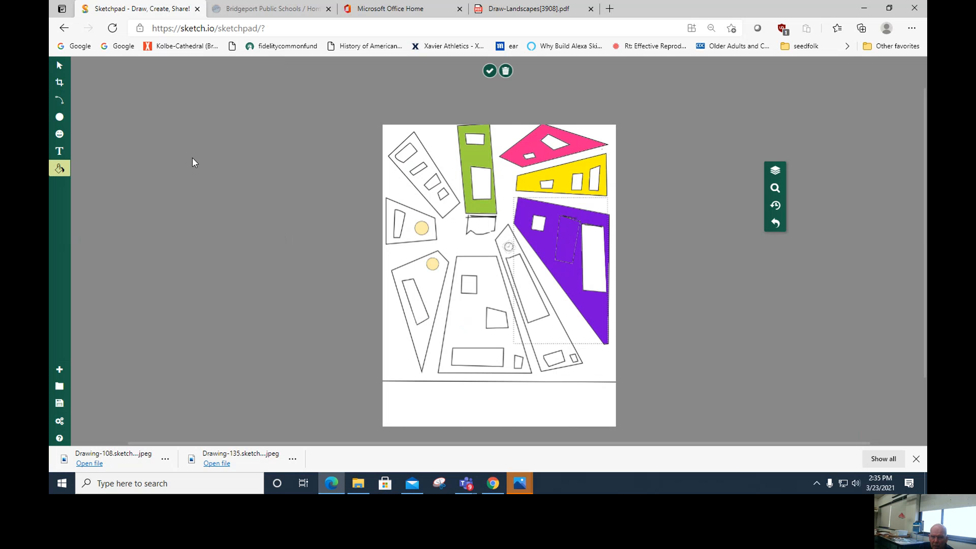
Step: Try to fill the walls of the slanted upper-left building with light blue
click(60, 168)
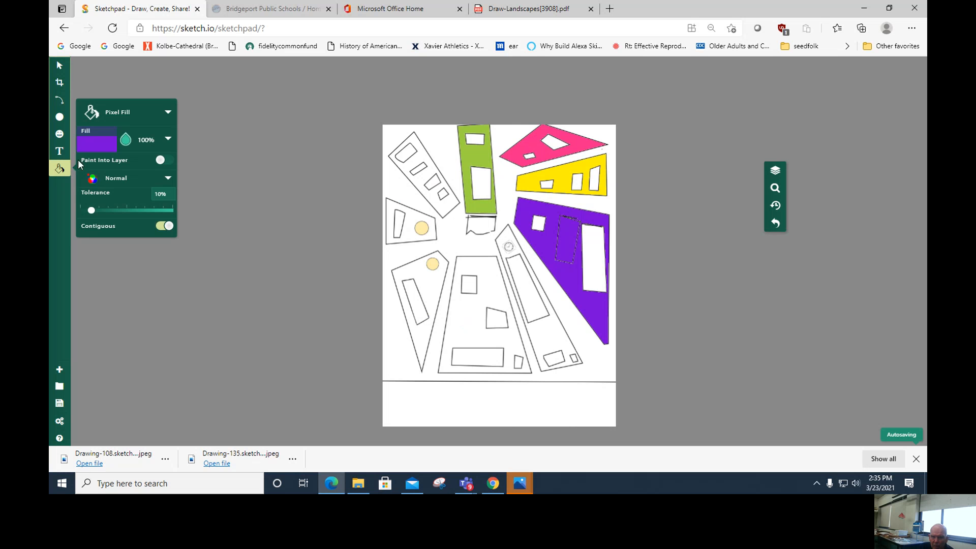
click(96, 140)
click(190, 111)
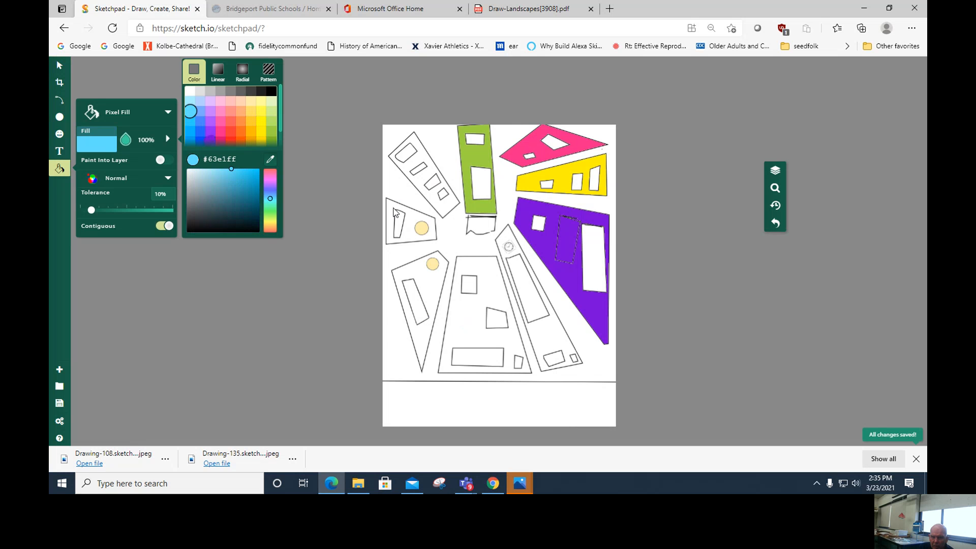
click(430, 198)
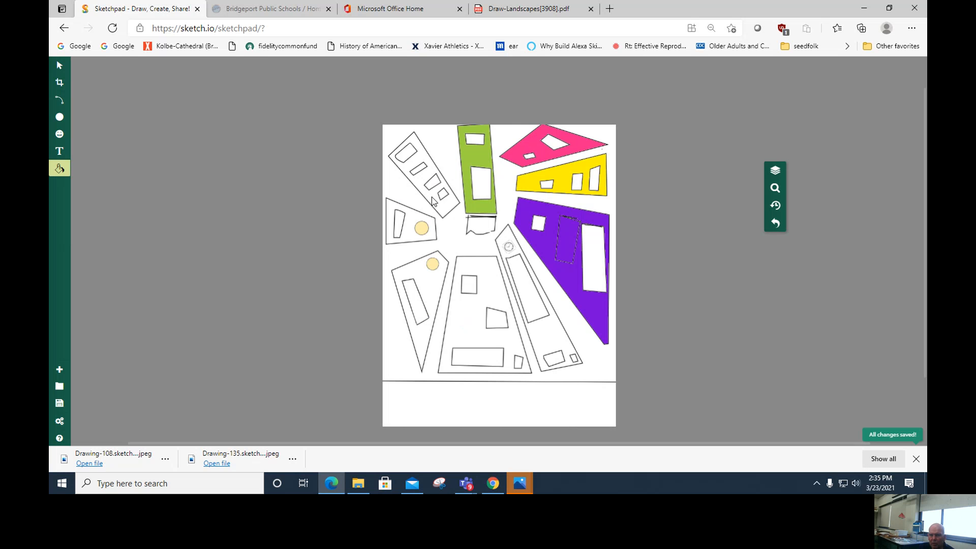
Step: Switch to Pixel Fill and fill the walls of the slanted upper-left building and the large lower-centre building with light blue
click(60, 169)
click(120, 113)
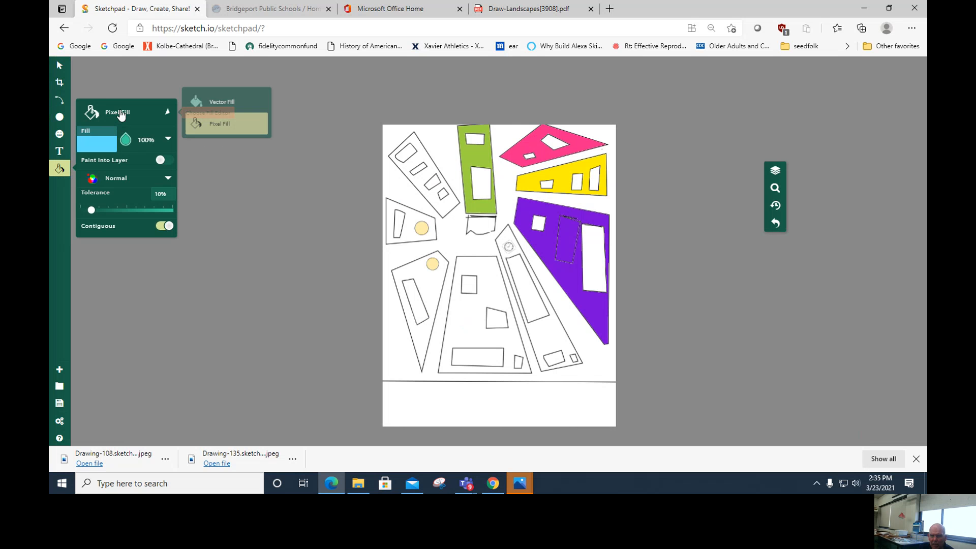
click(216, 104)
click(130, 119)
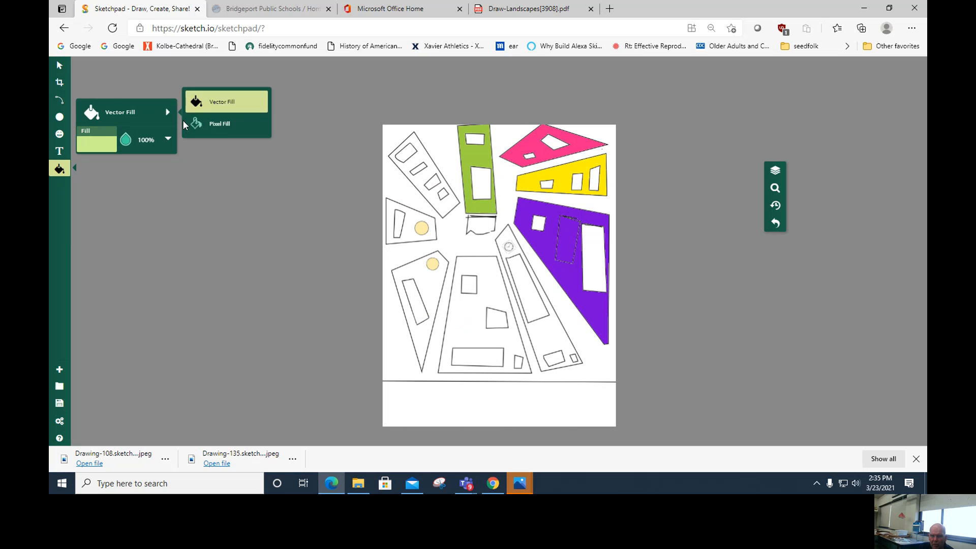
click(218, 122)
click(105, 152)
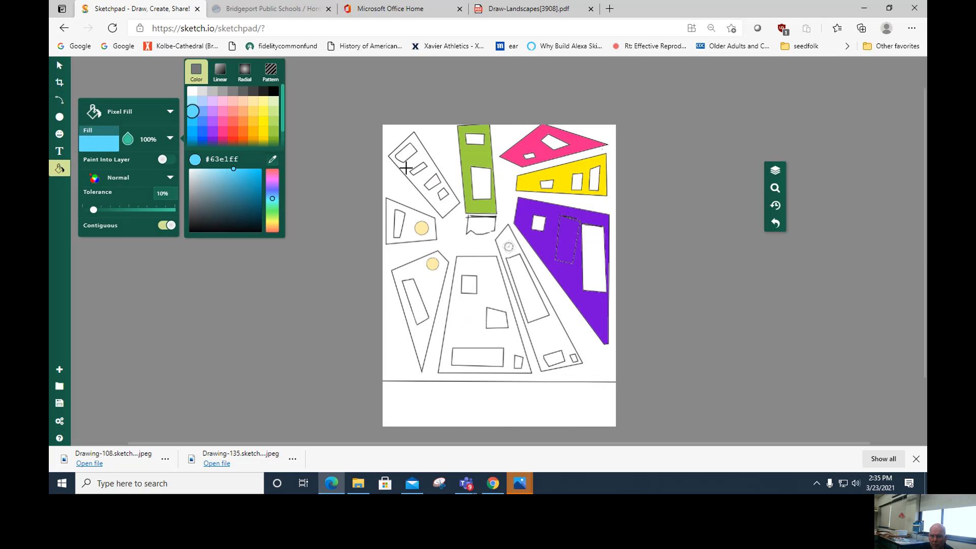
click(407, 168)
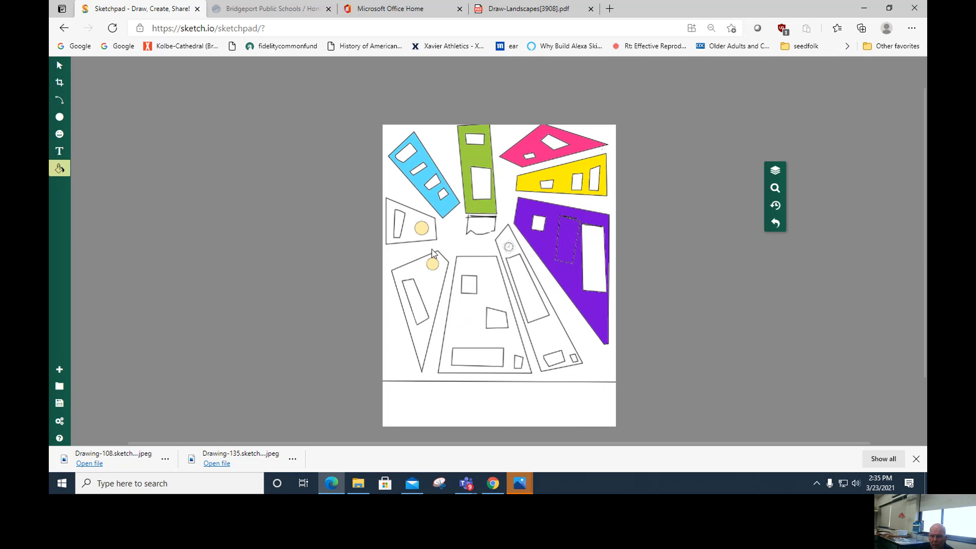
click(459, 320)
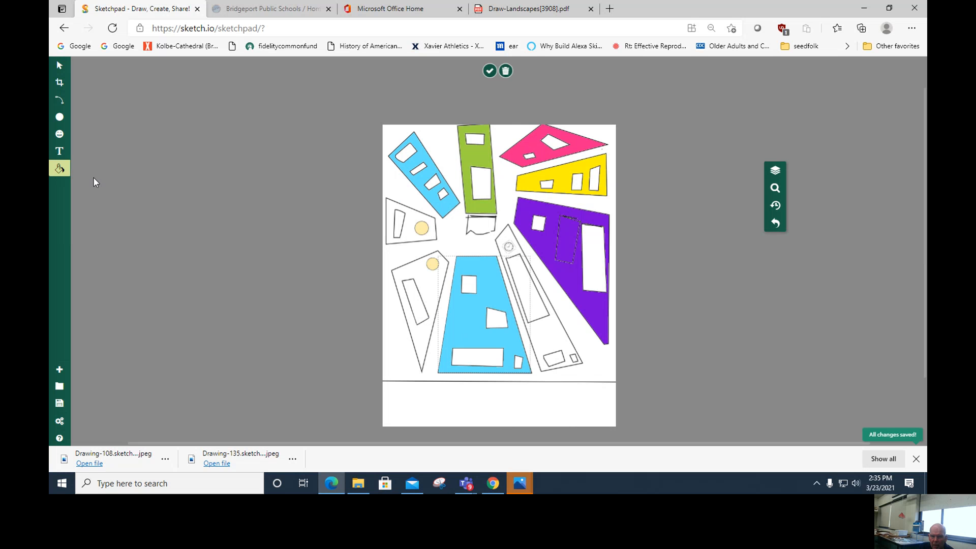
Step: Set the fill colour to bright pink and fill the walls of the small building at the page's left edge
click(67, 174)
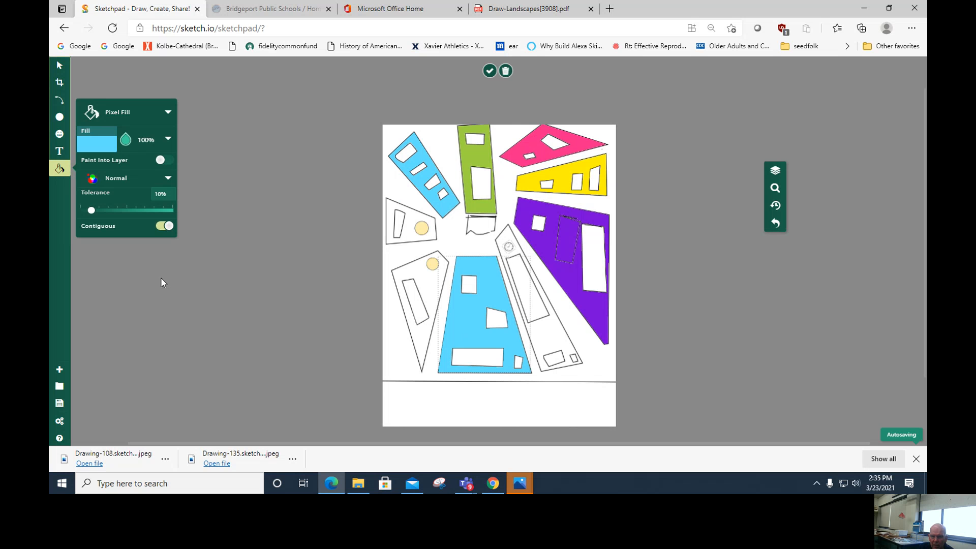
click(161, 278)
click(60, 170)
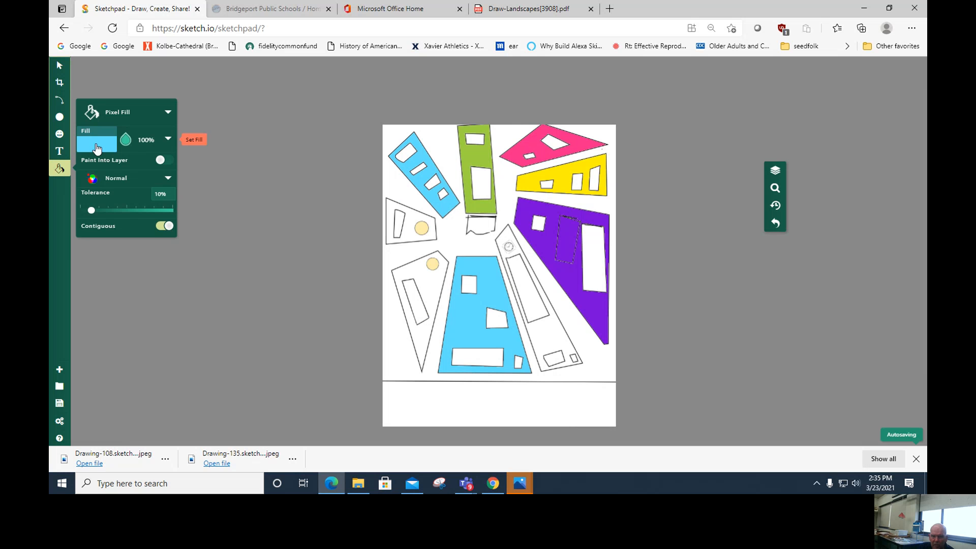
click(97, 141)
click(222, 130)
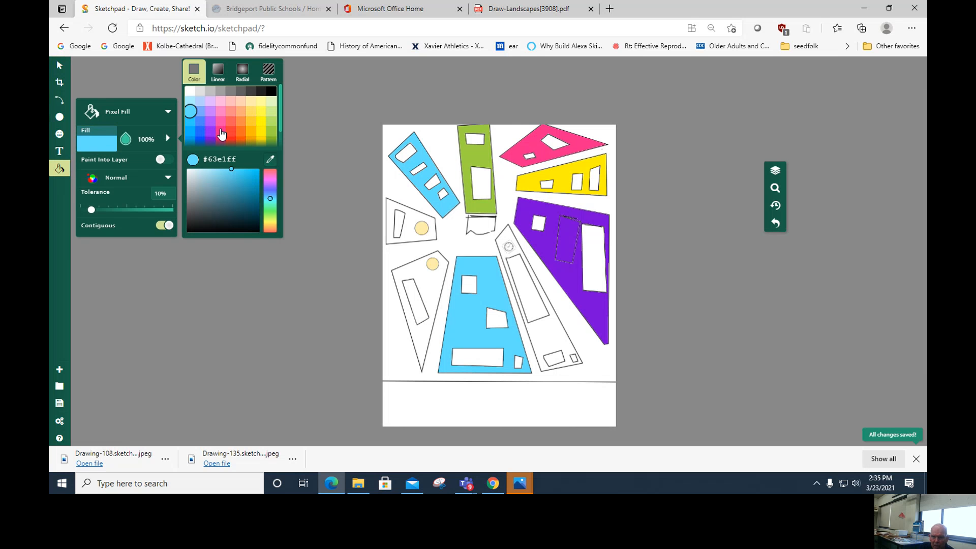
click(410, 233)
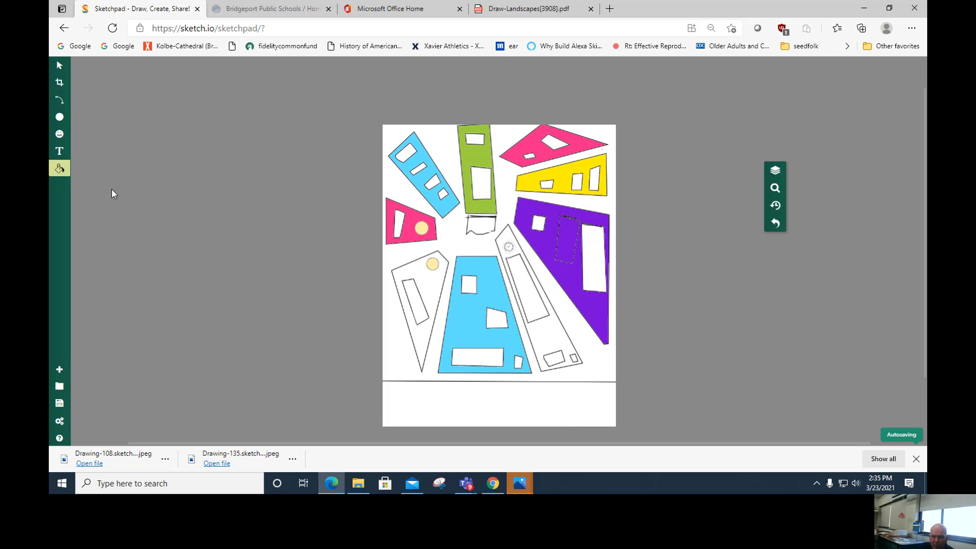
Step: Set the fill colour to dark olive green (#3c4b22) and fill the walls of the triangular lower-left building
click(60, 169)
click(99, 142)
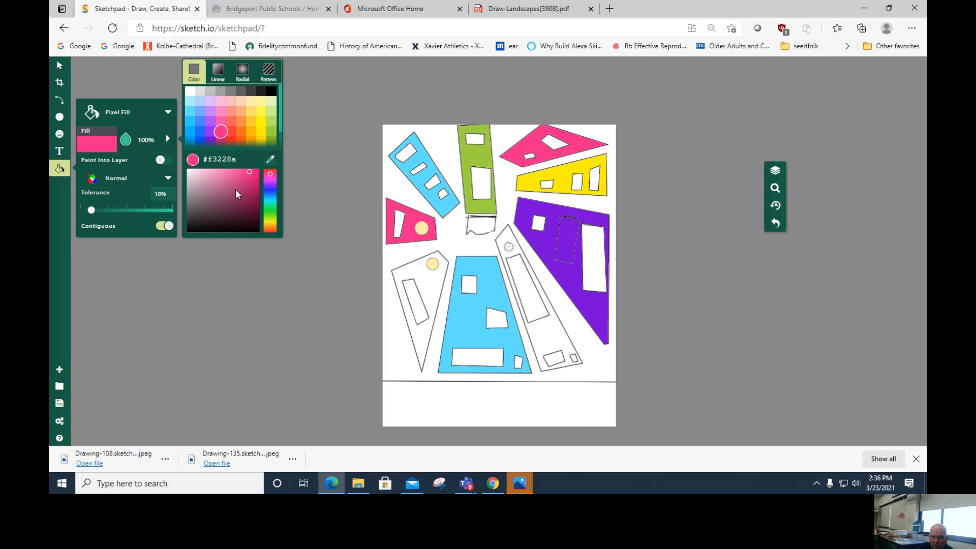
click(271, 142)
click(227, 214)
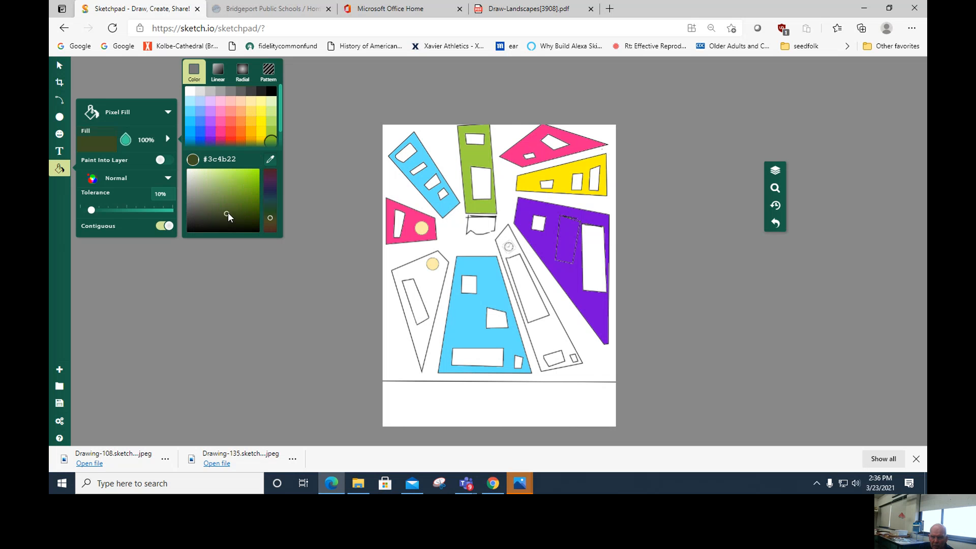
click(427, 299)
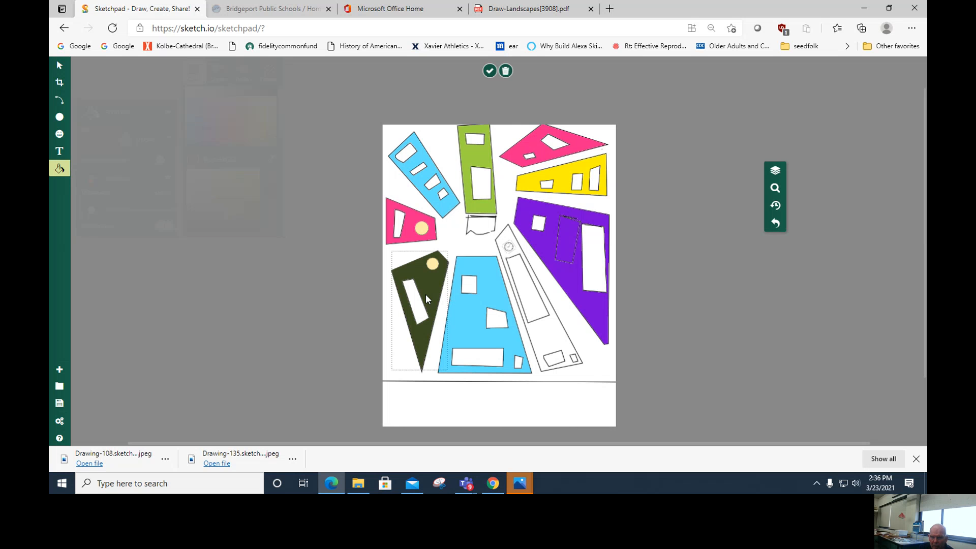
Step: Recolour the triangular lower-left building's walls to pale blue (#b5d0ff)
click(59, 168)
click(104, 150)
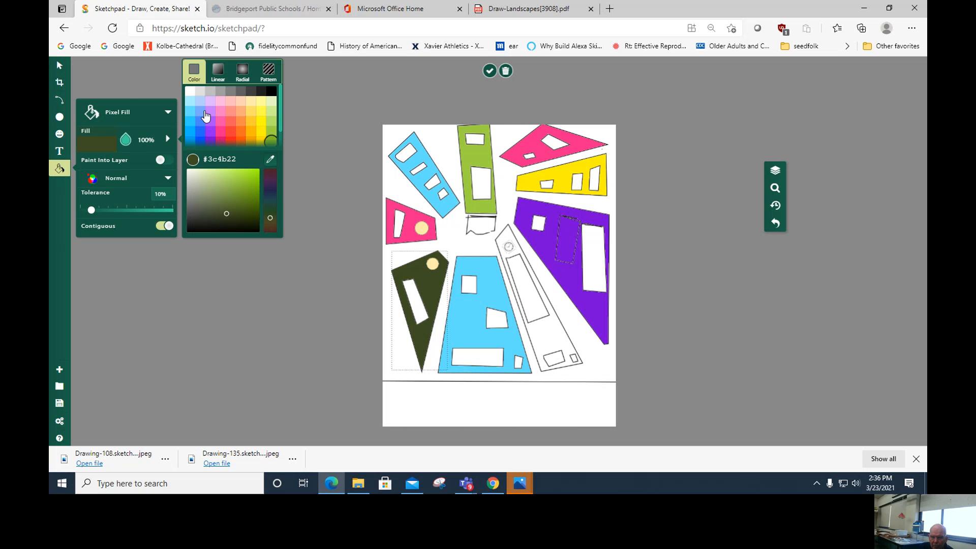
click(201, 102)
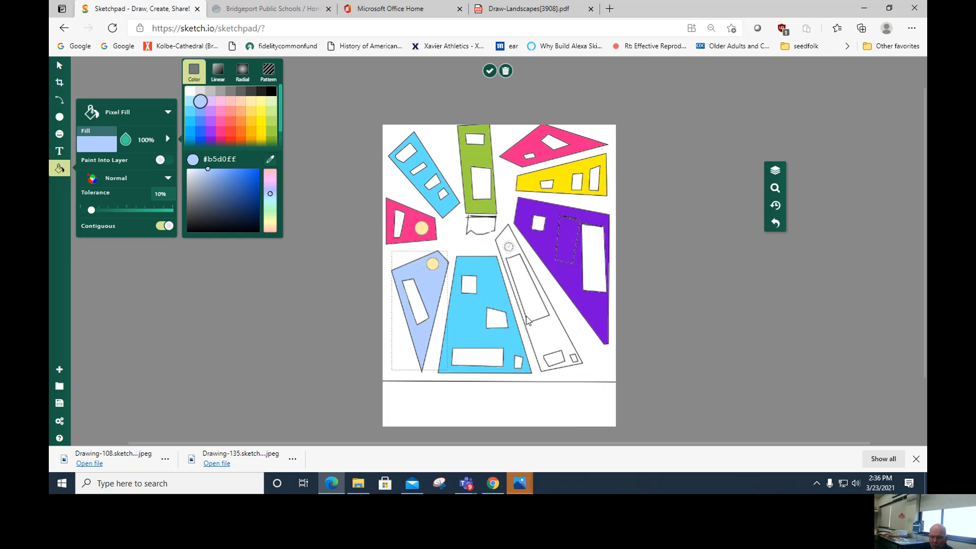
click(541, 332)
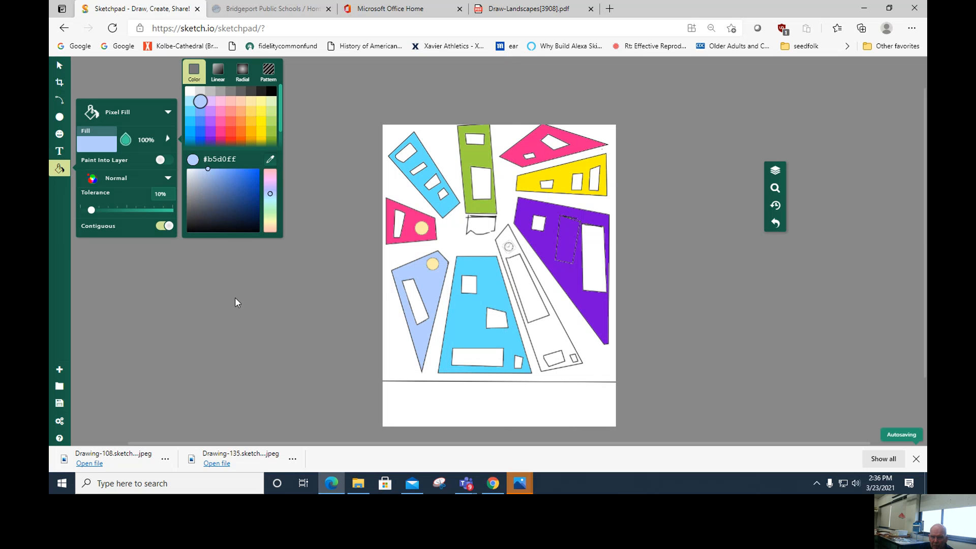
Step: Set the Pixel Fill colour to dark green (#3c5217) and fill the walls of the slanted building between the light blue and purple ones
click(59, 169)
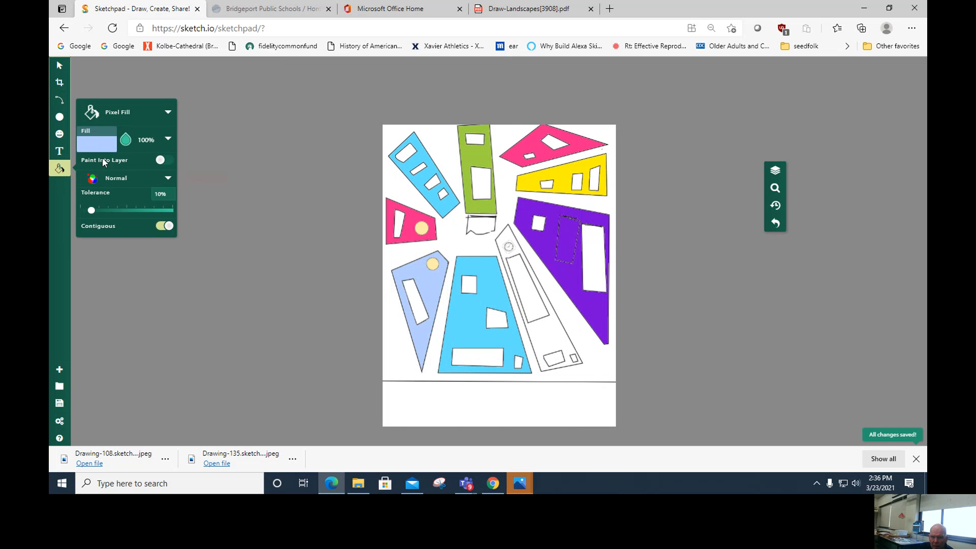
click(96, 148)
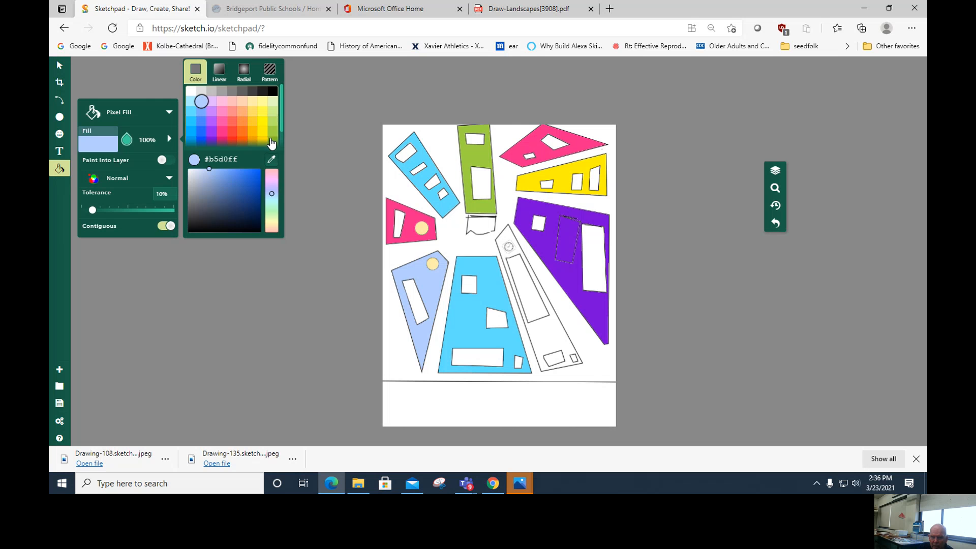
click(272, 142)
click(240, 212)
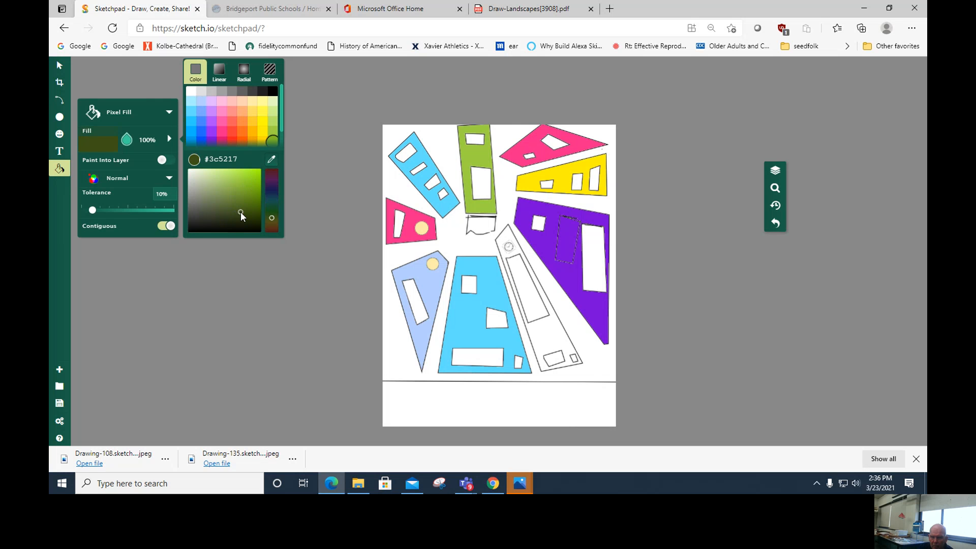
click(553, 342)
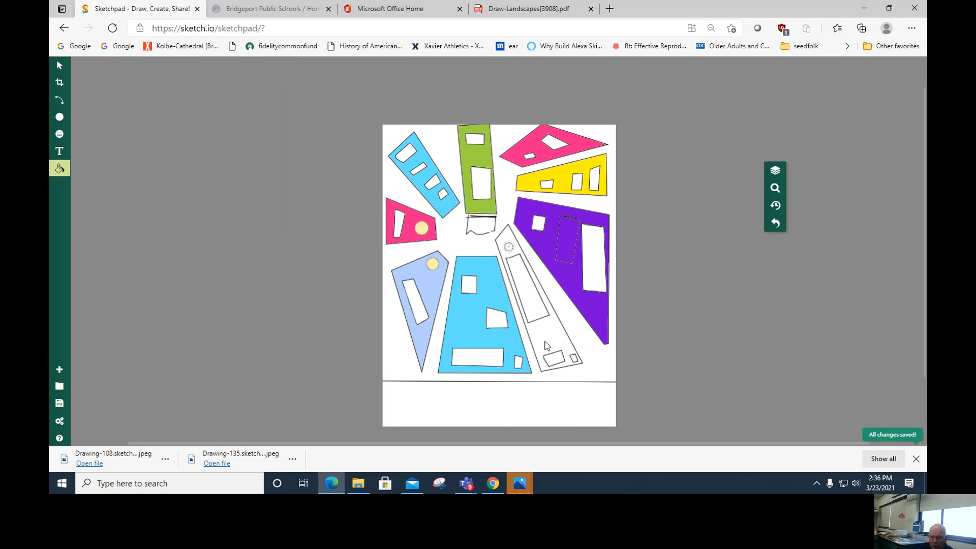
click(60, 168)
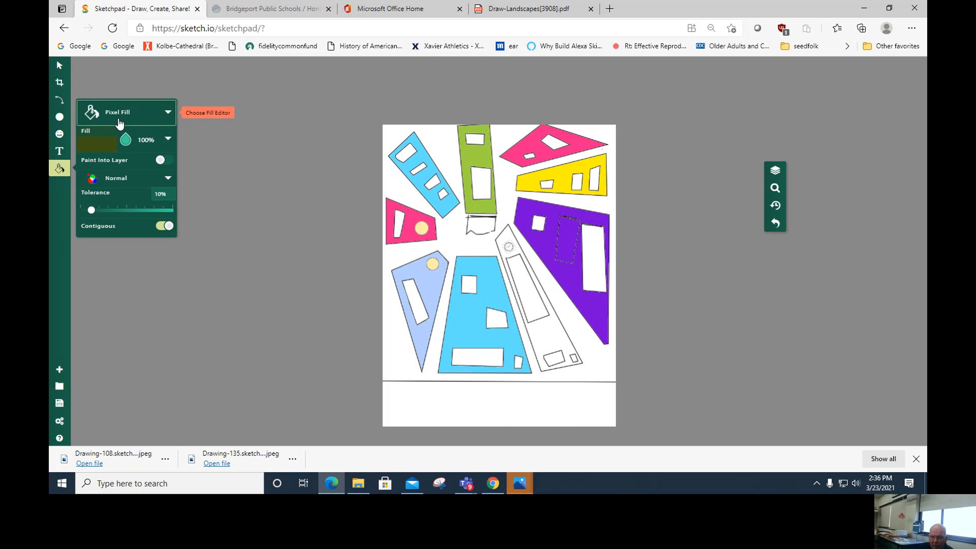
click(168, 111)
click(202, 104)
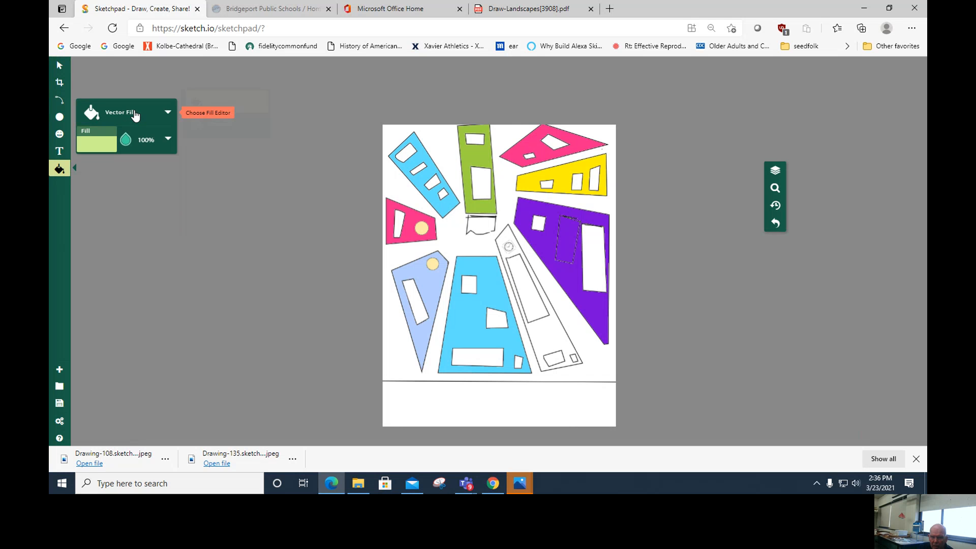
click(213, 125)
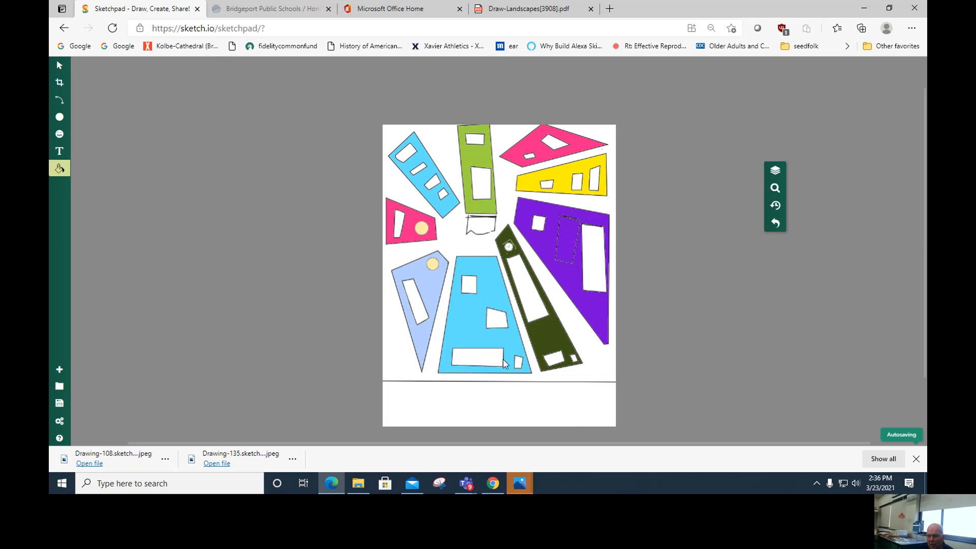
Step: Set the Pixel Fill colour to dark navy (#1b2233) and fill the background sky around the buildings
click(61, 169)
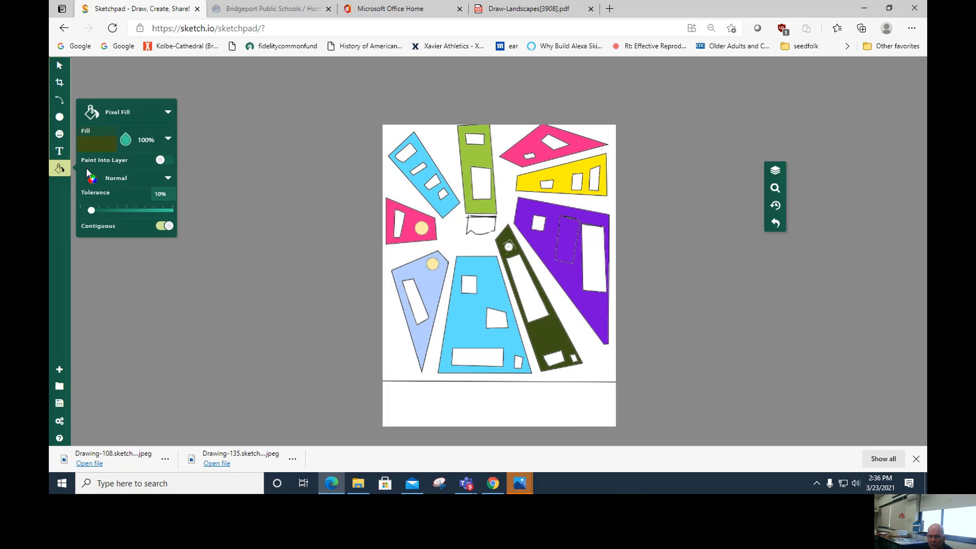
click(118, 116)
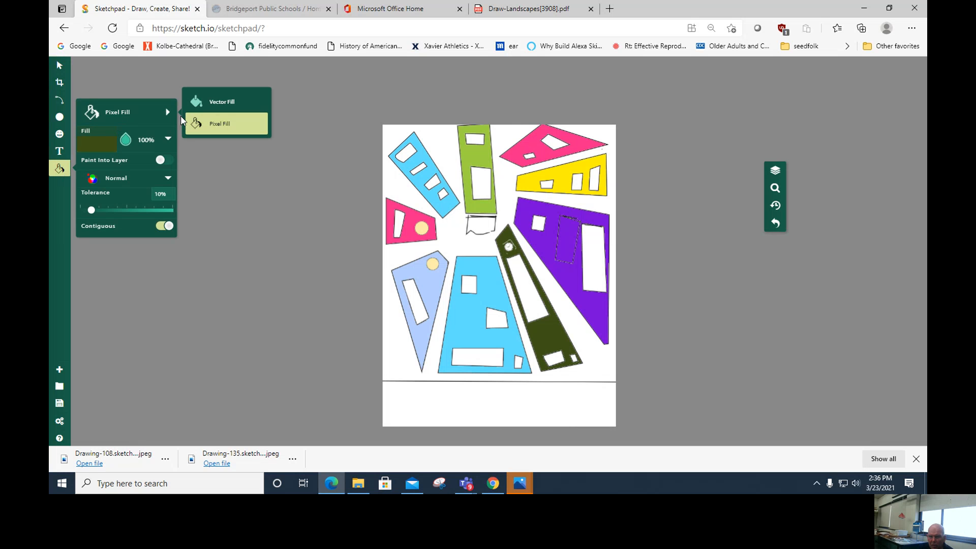
click(203, 124)
click(98, 144)
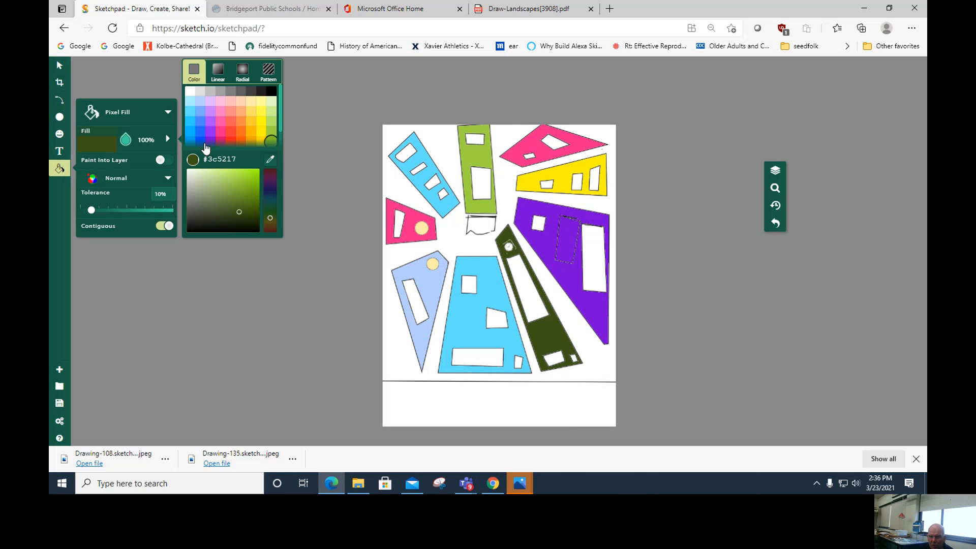
click(201, 140)
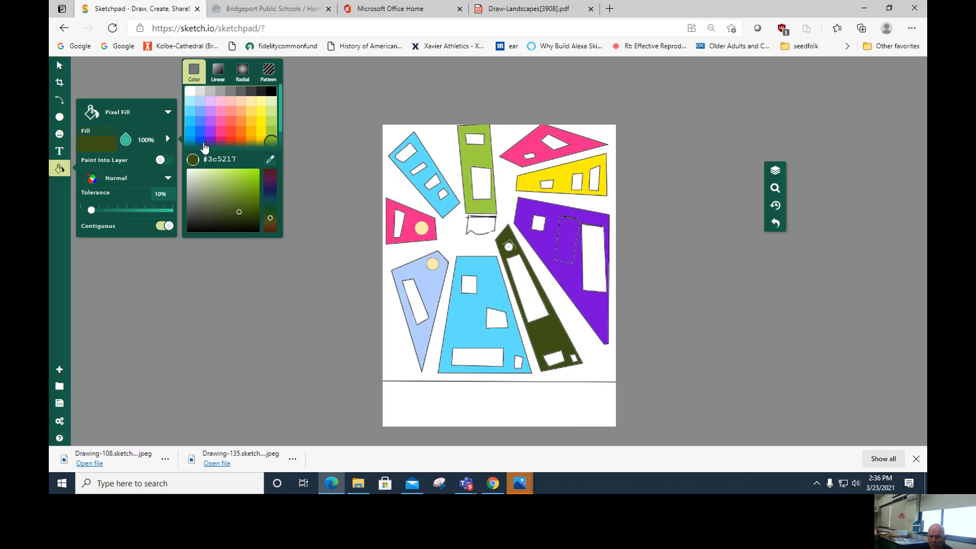
click(221, 219)
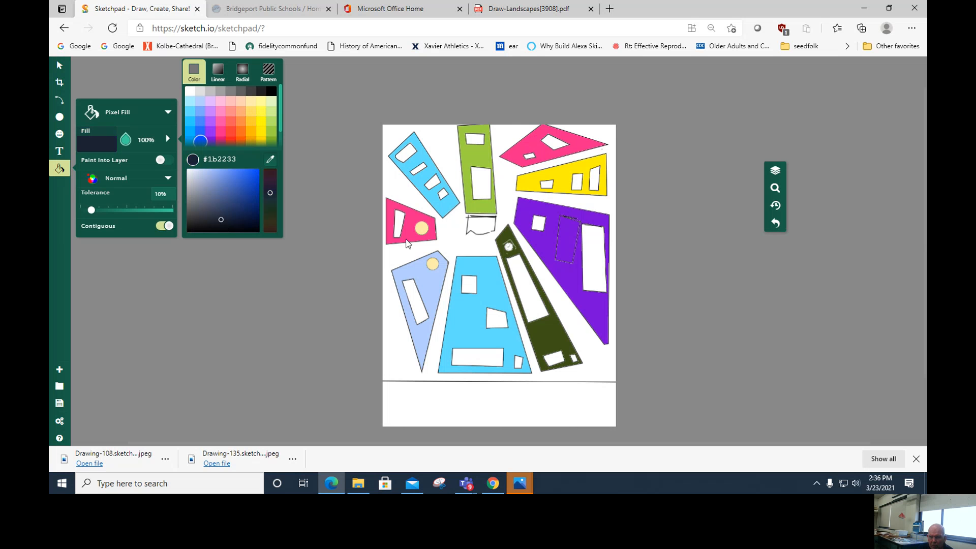
click(449, 236)
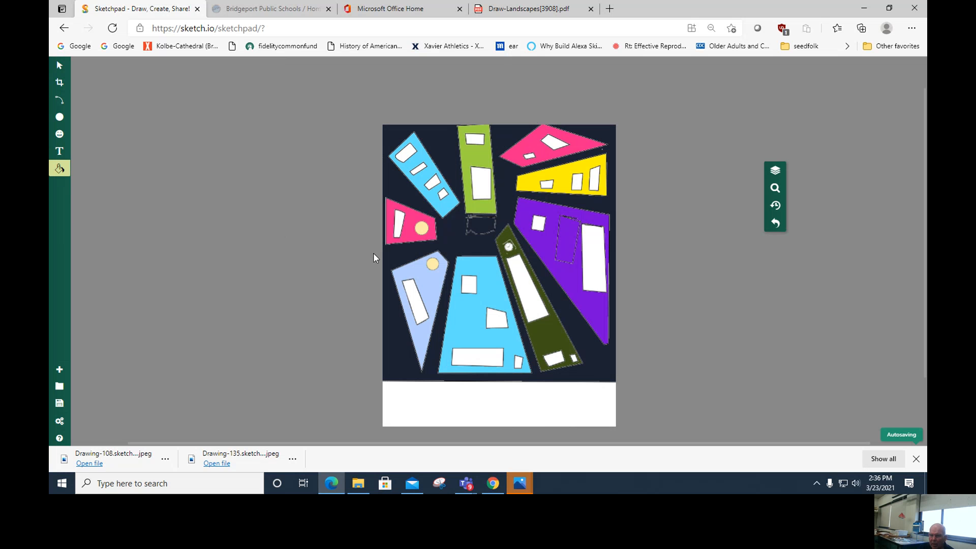
Step: Set the fill colour to golden yellow (#ffdc00) and fill both windows of the green building
click(61, 170)
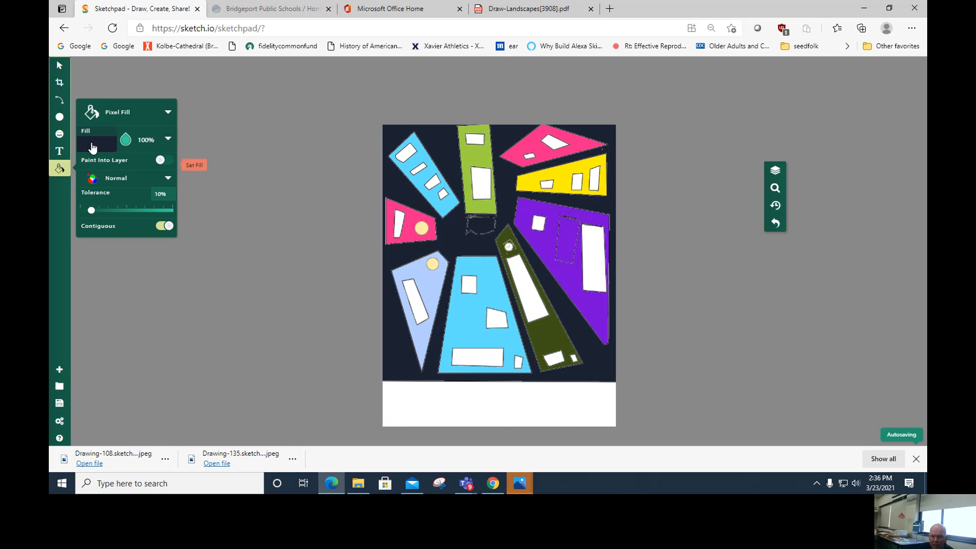
click(98, 144)
click(261, 143)
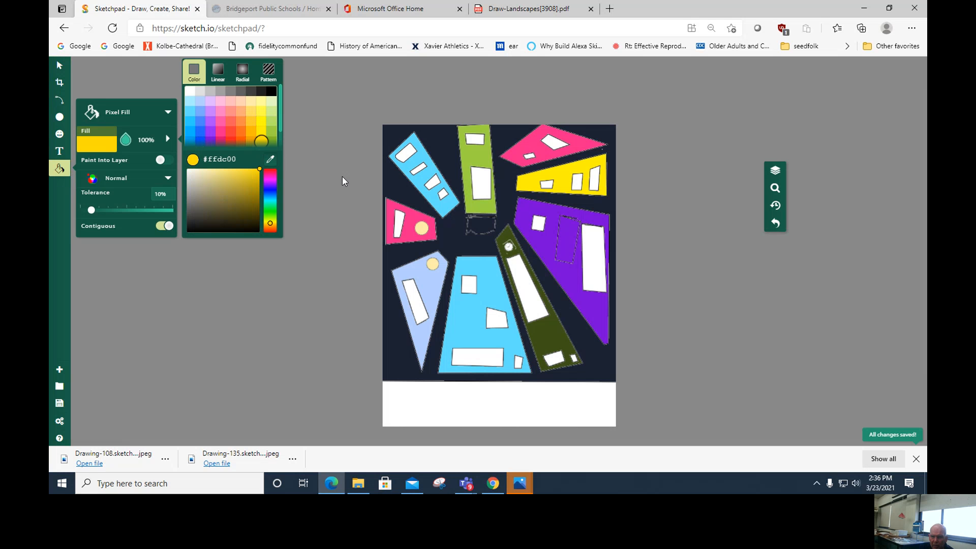
click(480, 183)
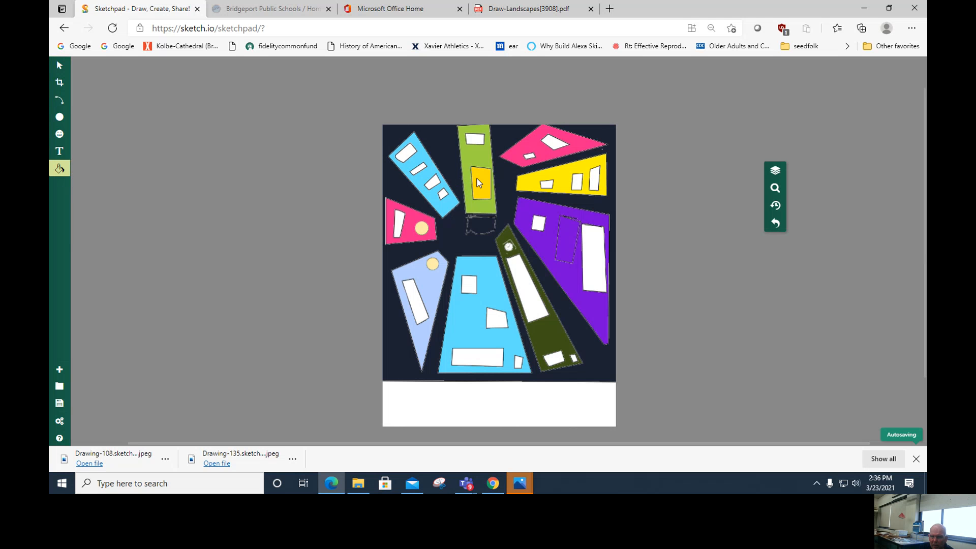
click(468, 140)
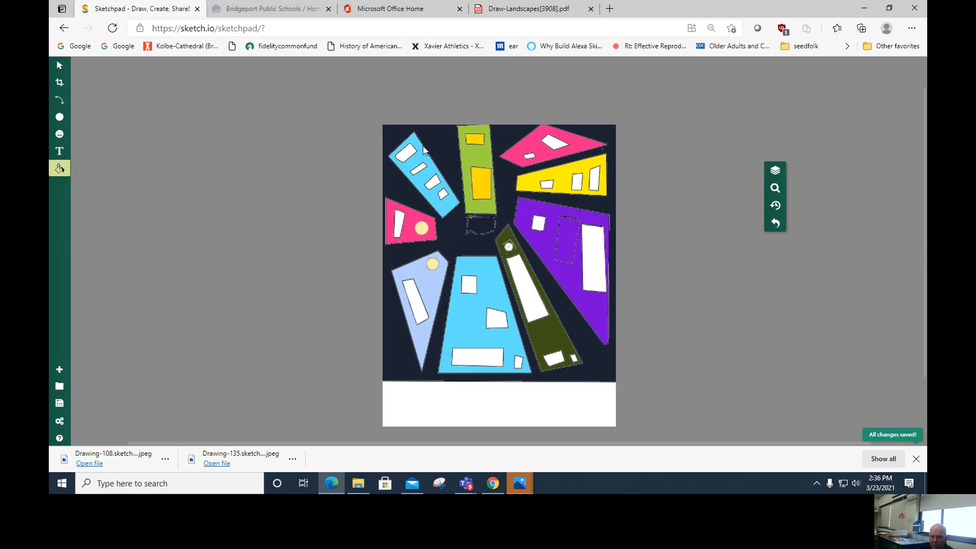
Step: Fill the four windows of the slanted light blue building and the window of the pink left-edge building with golden yellow
click(407, 154)
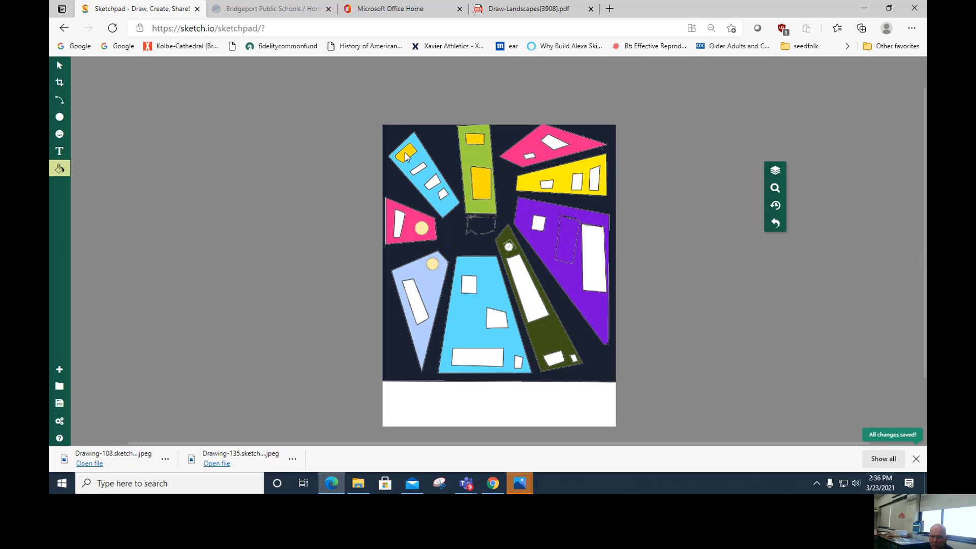
click(434, 186)
click(443, 197)
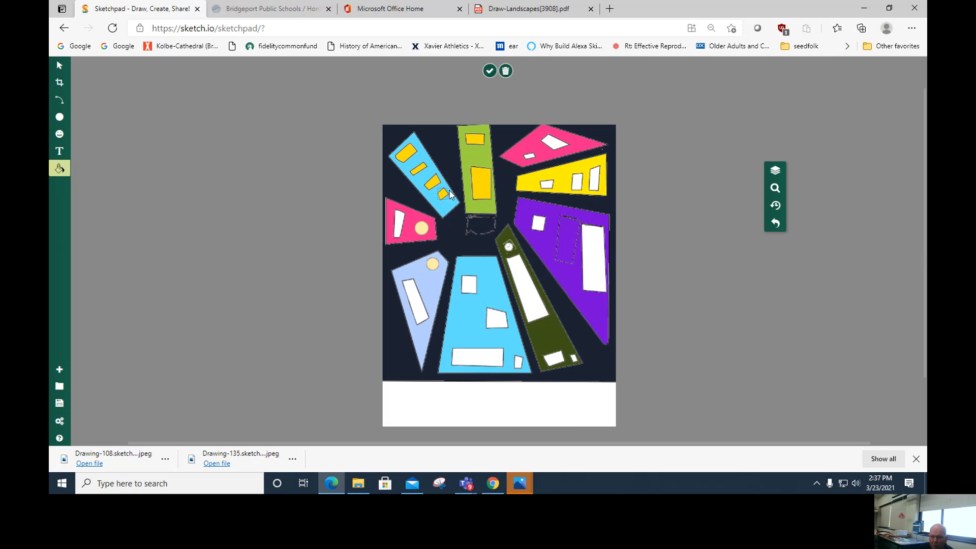
click(400, 225)
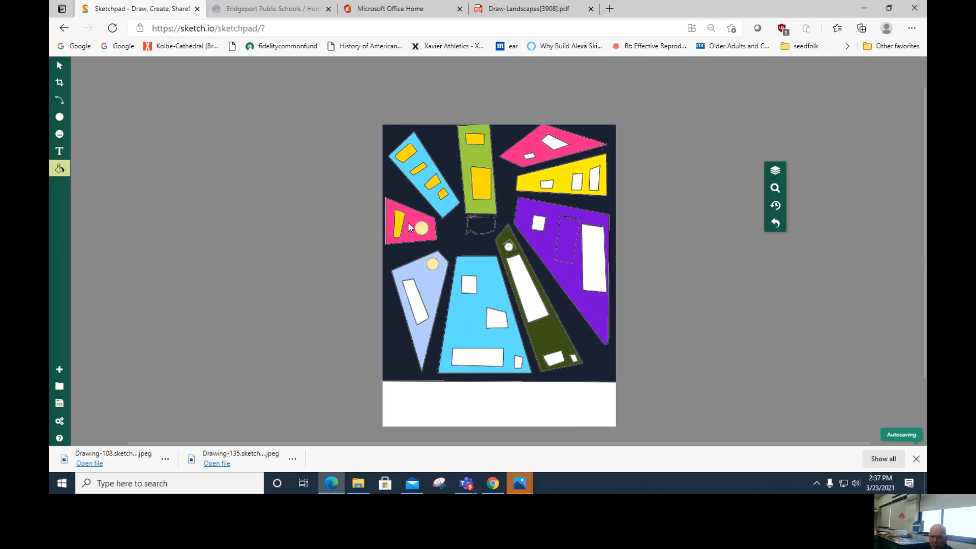
Step: Fill the pink left-edge building's round window, the pale blue building's long window and the central light blue building's four windows with golden yellow
click(421, 229)
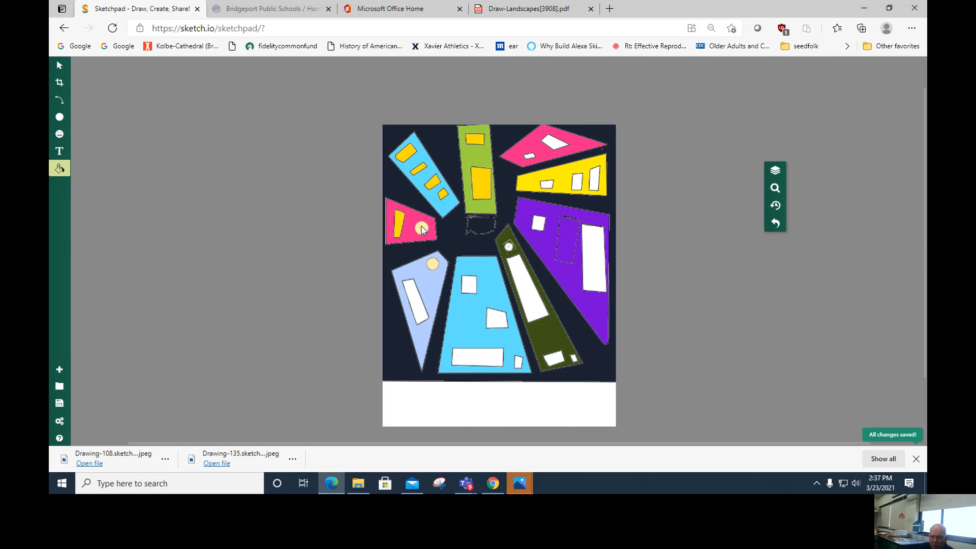
click(413, 300)
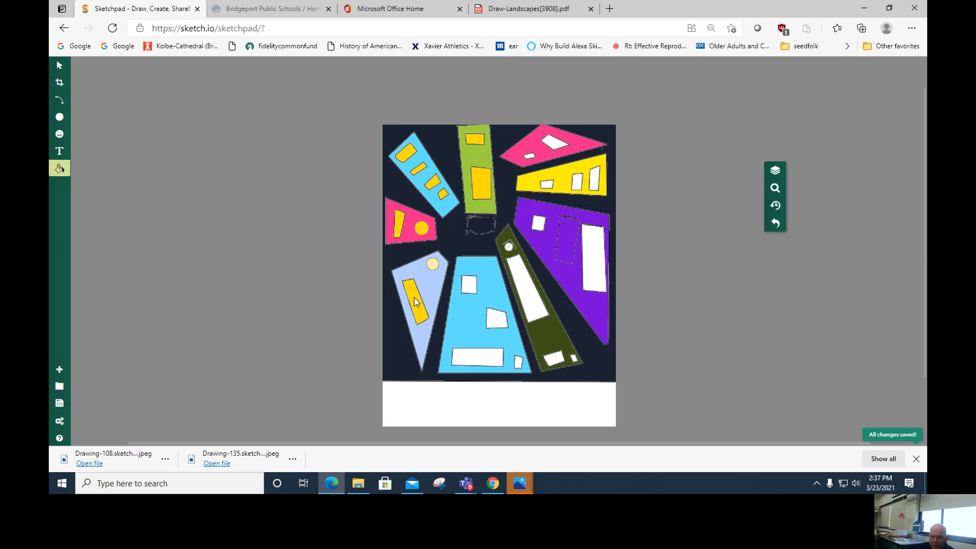
click(470, 286)
click(496, 322)
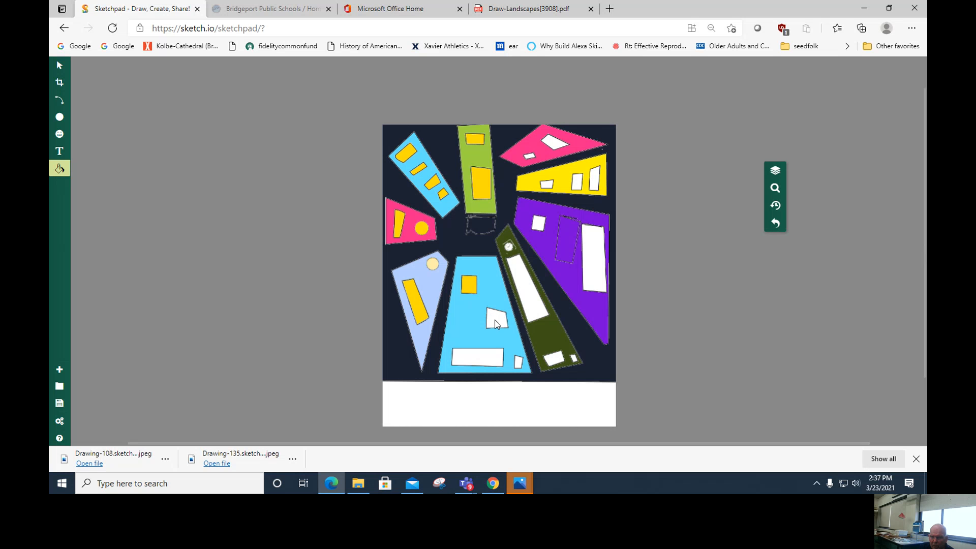
click(496, 362)
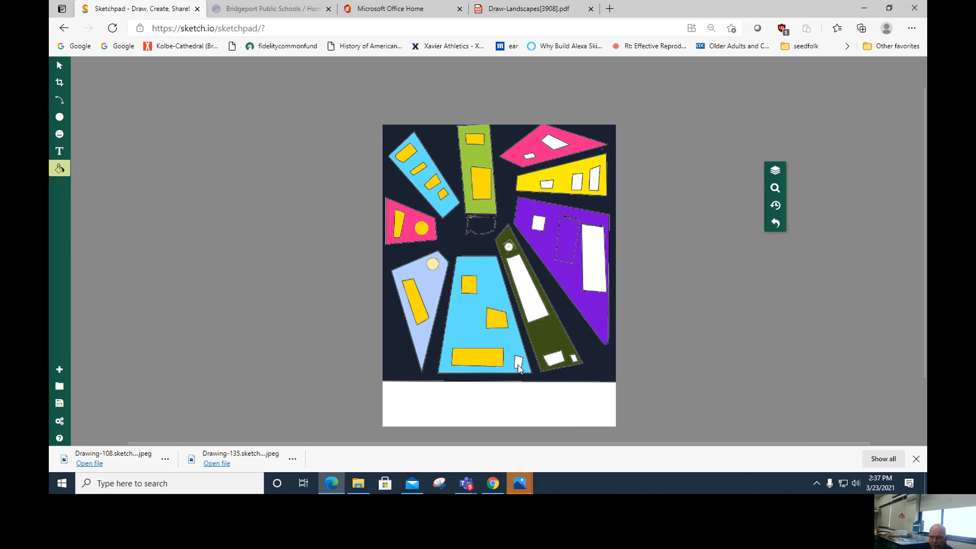
click(518, 365)
Step: Fill the dark green building's rectangular windows and all the windows of the purple and upper-right pink buildings with golden yellow
click(532, 311)
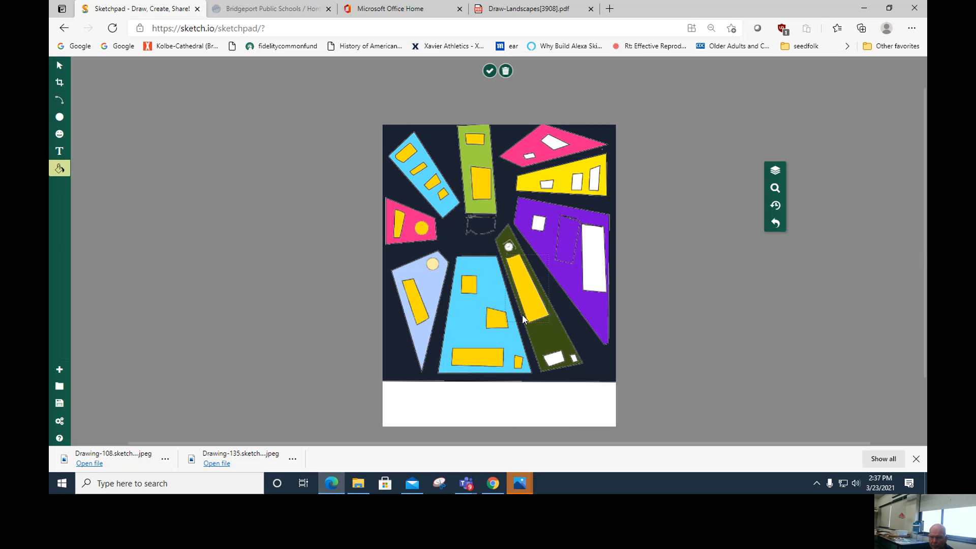
click(558, 359)
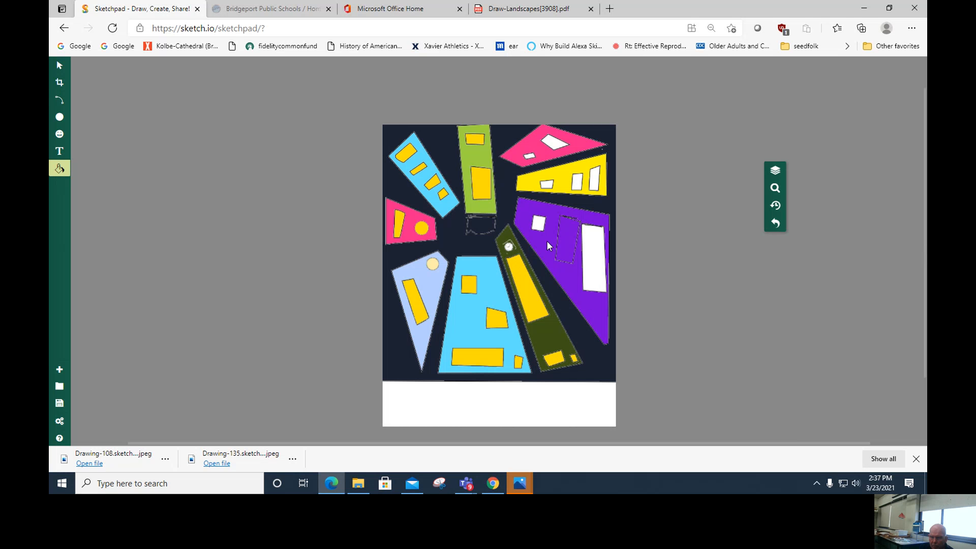
click(538, 226)
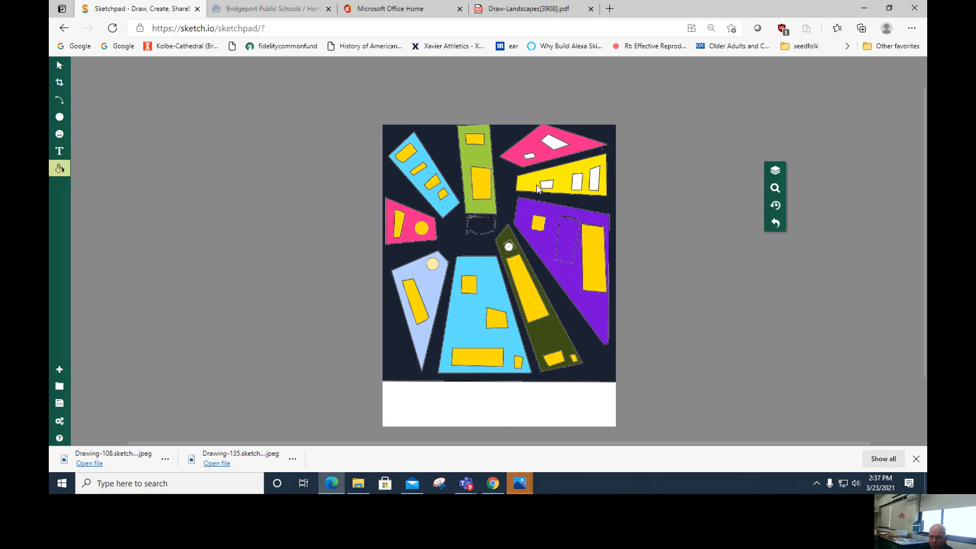
click(555, 144)
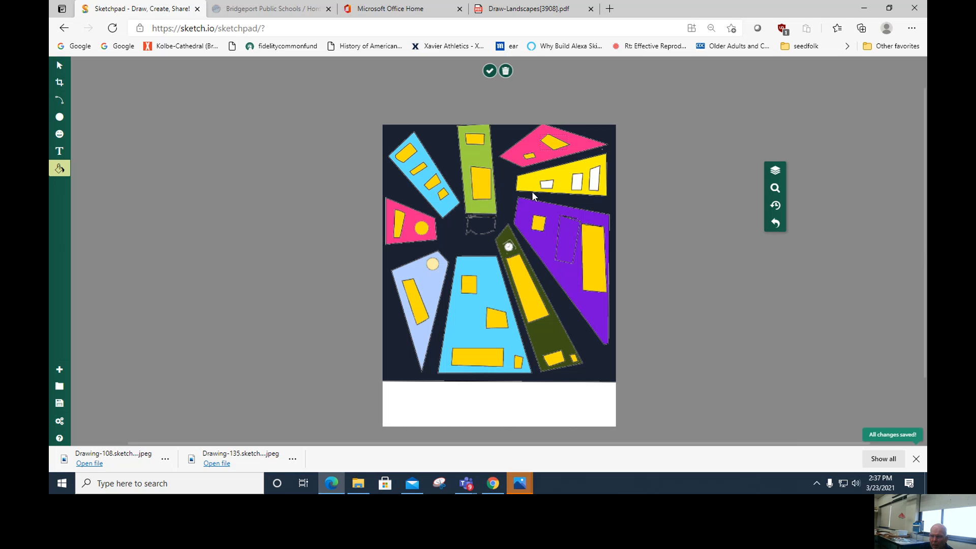
Step: Set the Pixel Fill colour to bright blue (#2bcfff) and fill the upper-right pink building's larger window and the yellow building's three windows
click(59, 168)
click(103, 151)
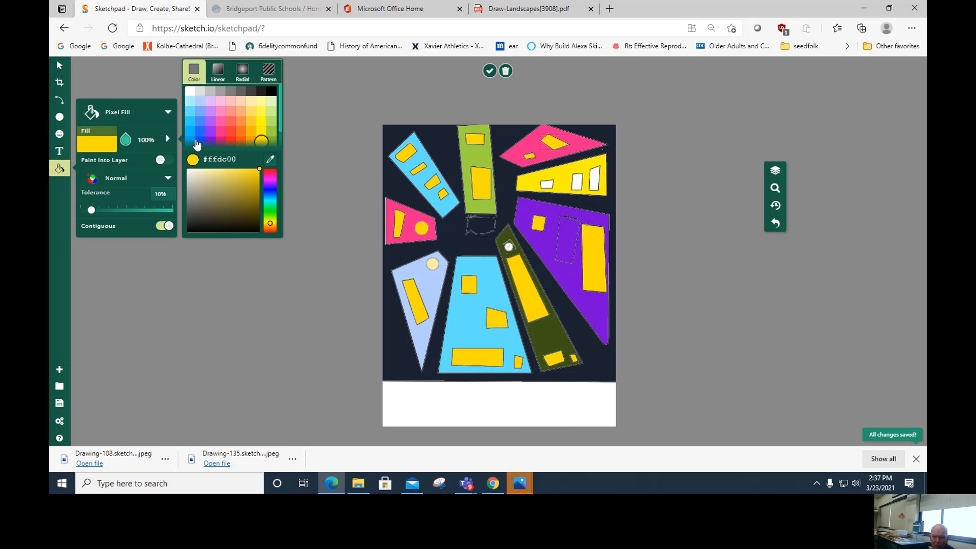
click(191, 123)
click(554, 143)
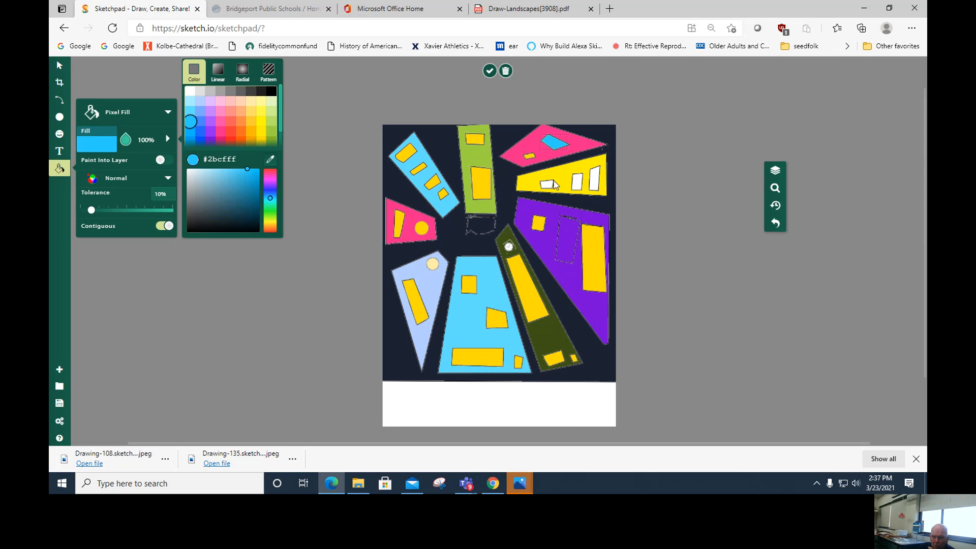
click(549, 185)
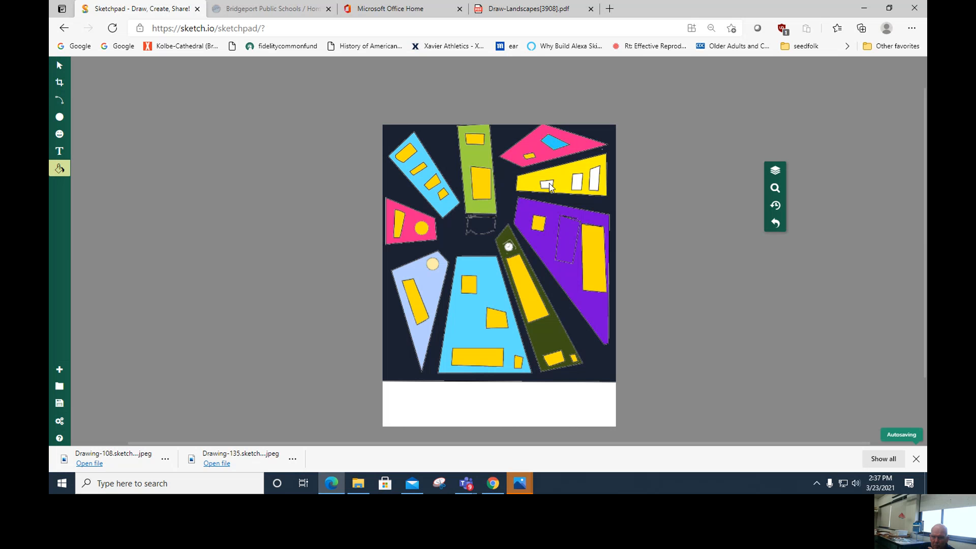
click(577, 186)
click(597, 182)
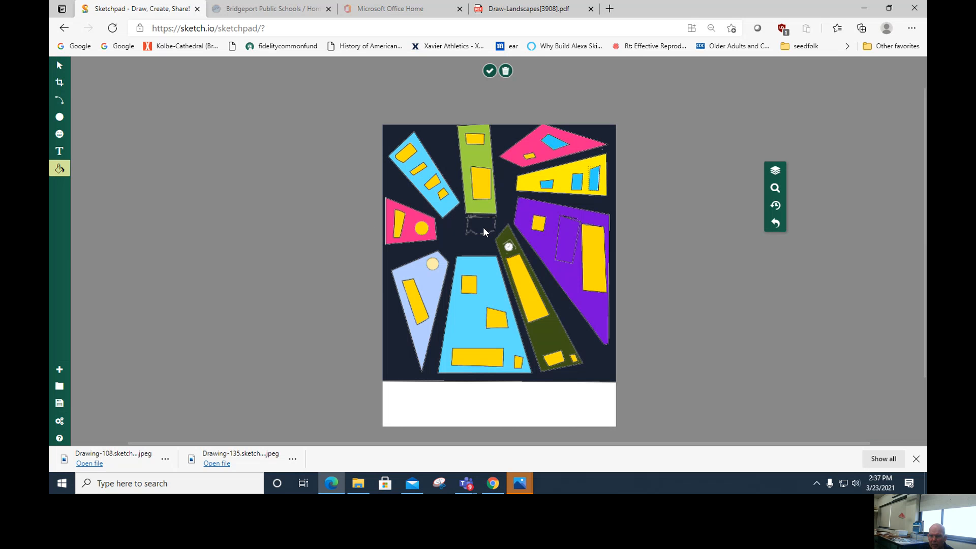
Step: Try to fill the small outlined shape below the green building with bright blue, and undo the fill
click(61, 169)
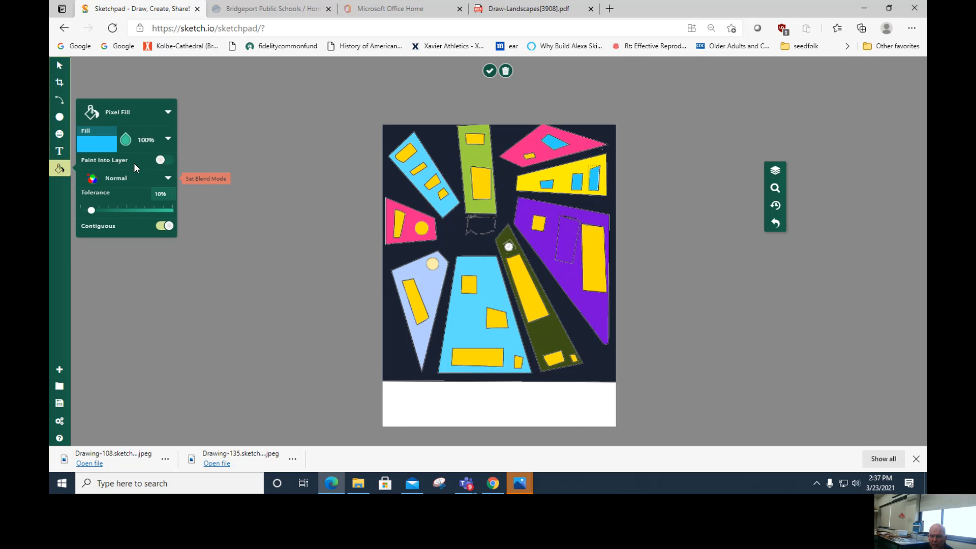
click(473, 223)
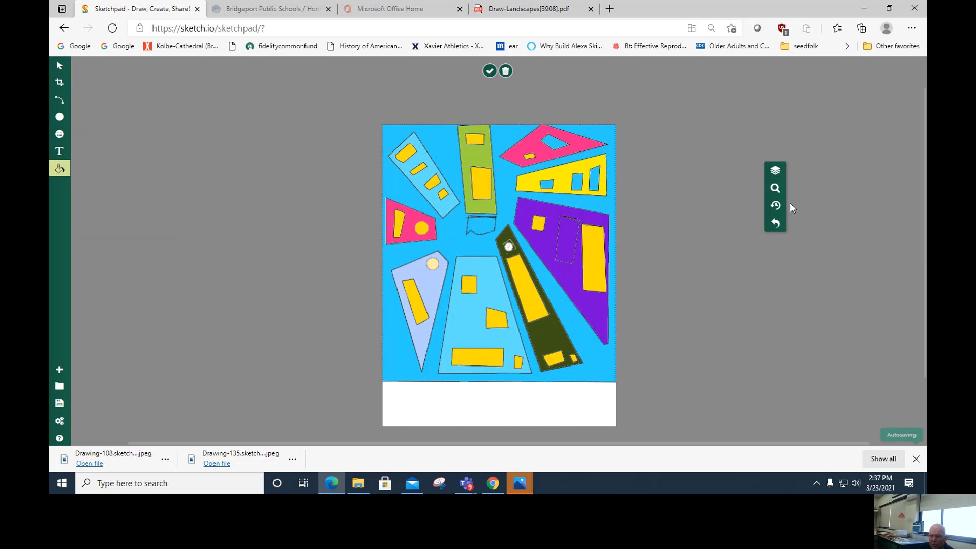
click(776, 224)
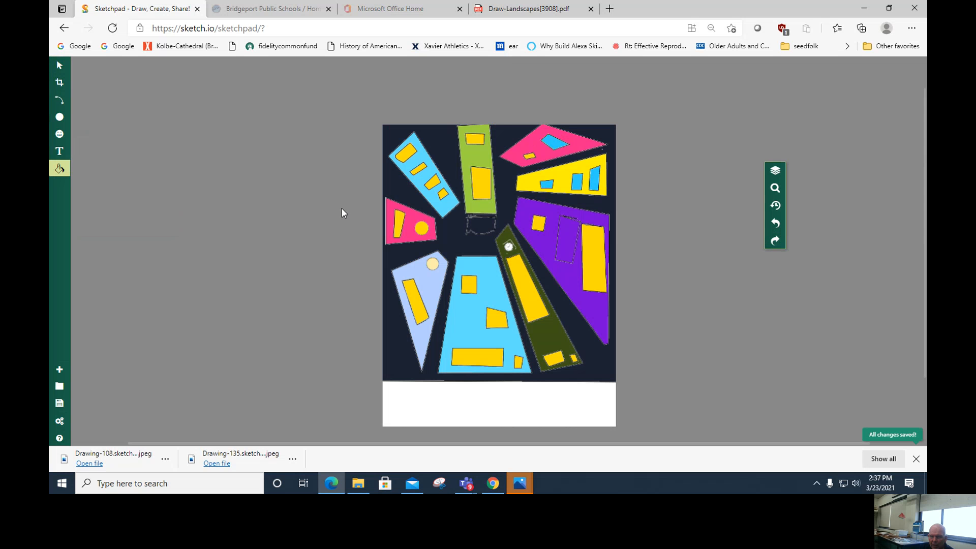
Step: Draw a black 3 px Pencil stroke down one side of the small outlined shape below the green building
click(61, 102)
click(122, 93)
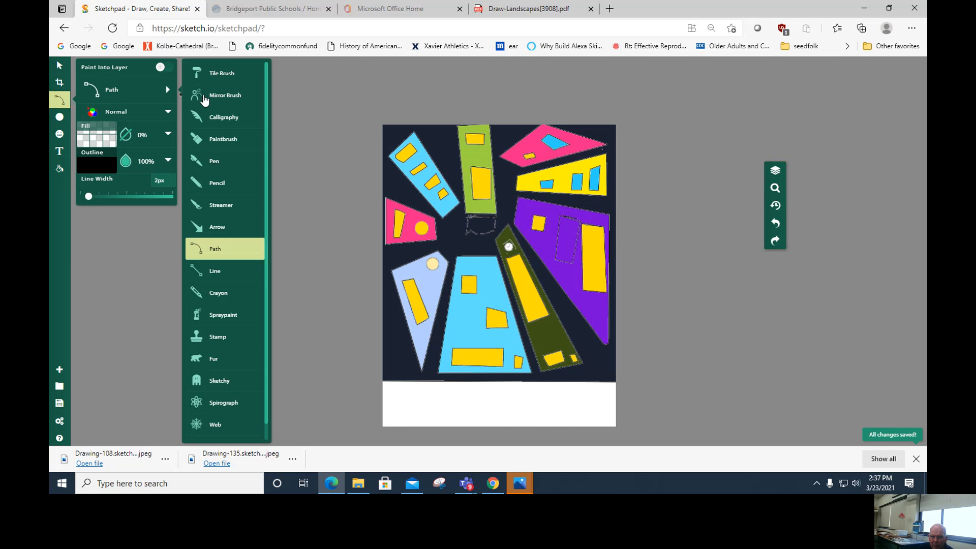
click(216, 183)
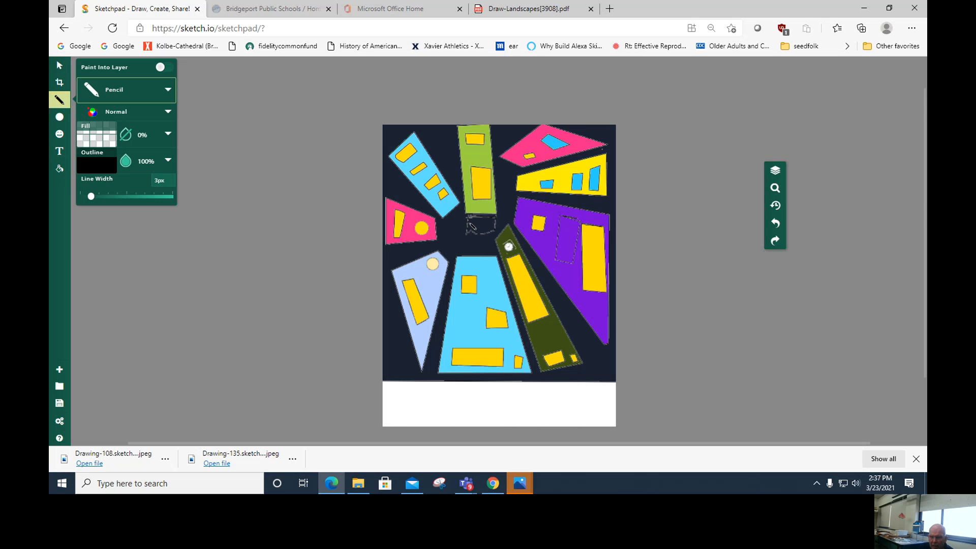
drag(470, 217, 469, 233)
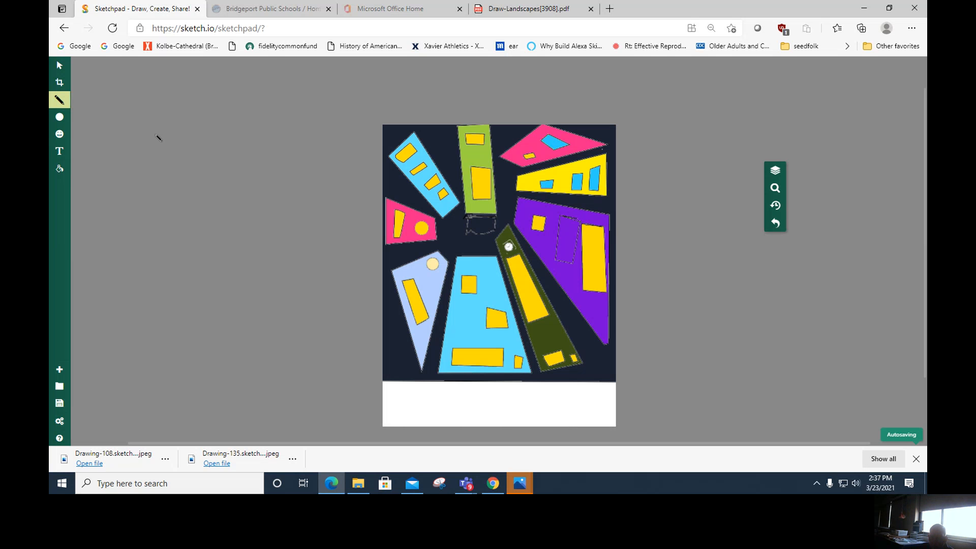
Step: Retrace the small shape below the green building as a closed black 2 px path and fill it with bright blue
click(60, 100)
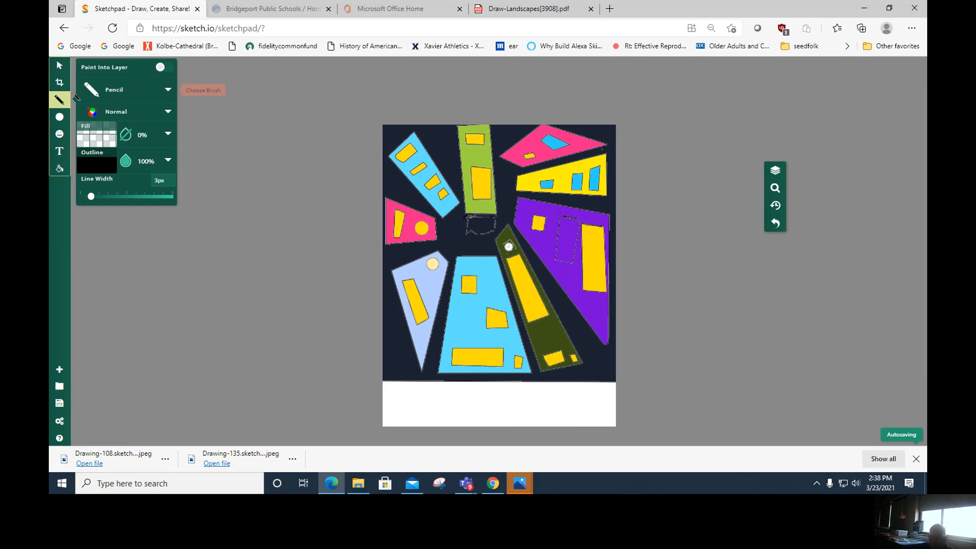
click(120, 98)
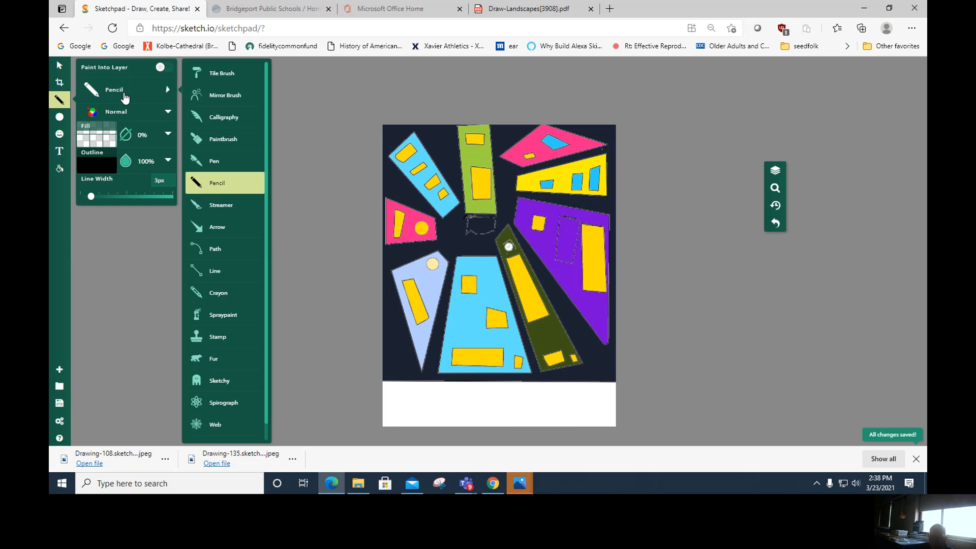
click(218, 249)
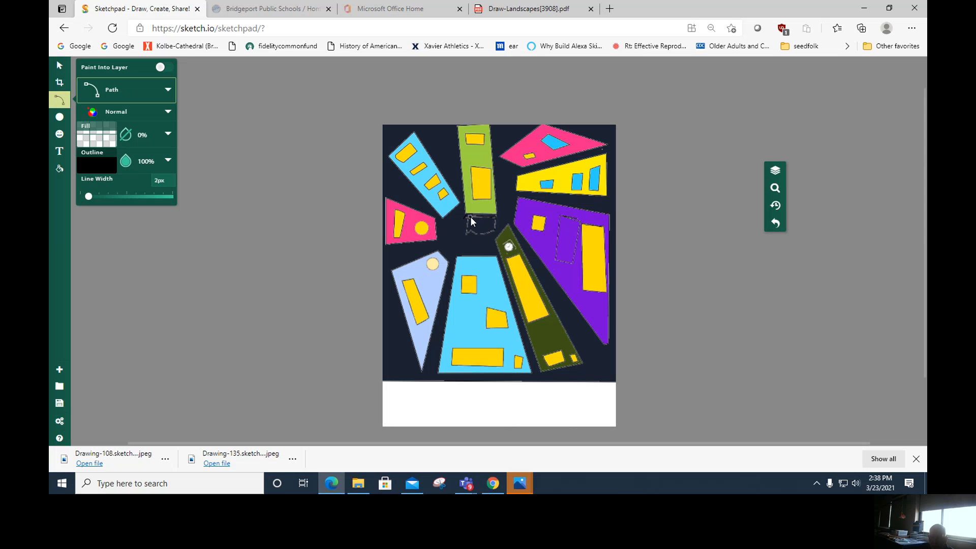
click(468, 217)
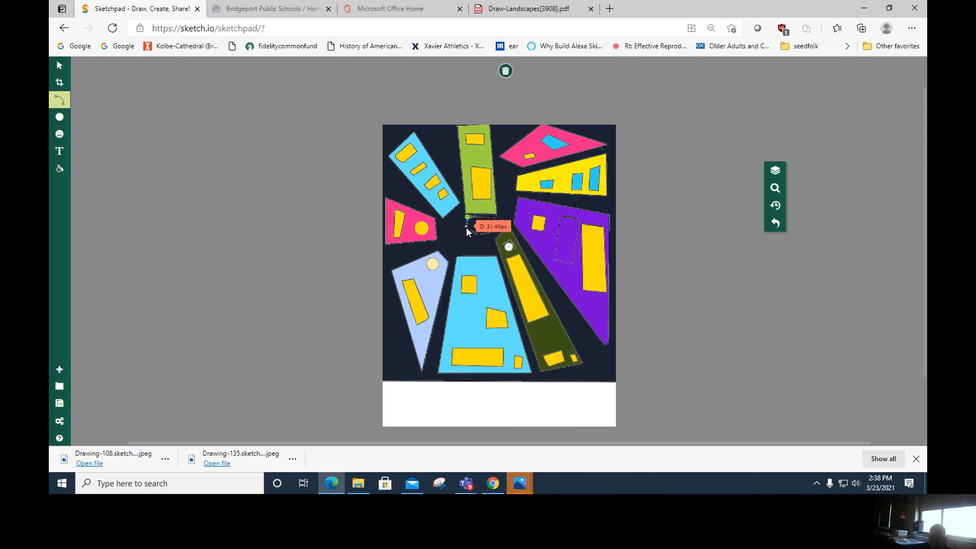
click(466, 230)
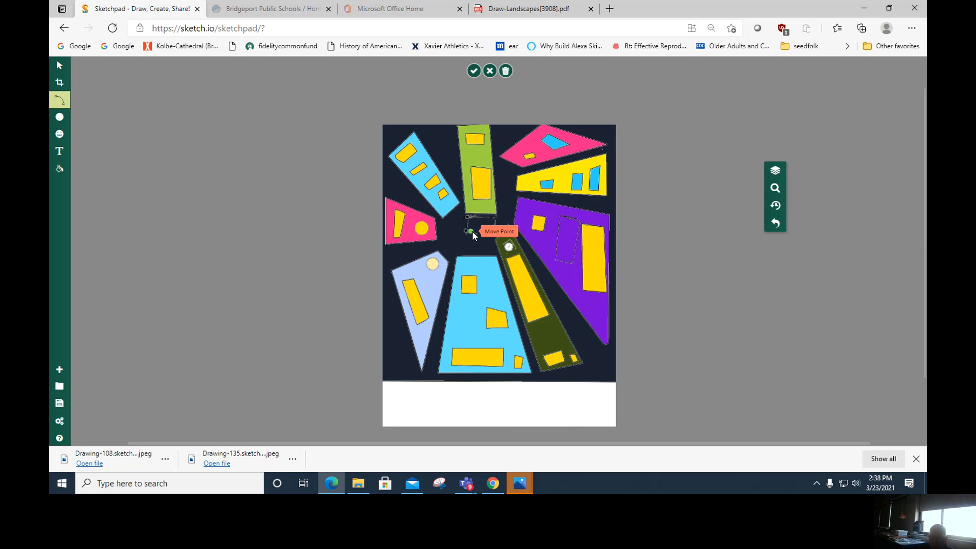
click(478, 235)
click(485, 232)
click(490, 231)
click(494, 230)
click(494, 224)
click(494, 218)
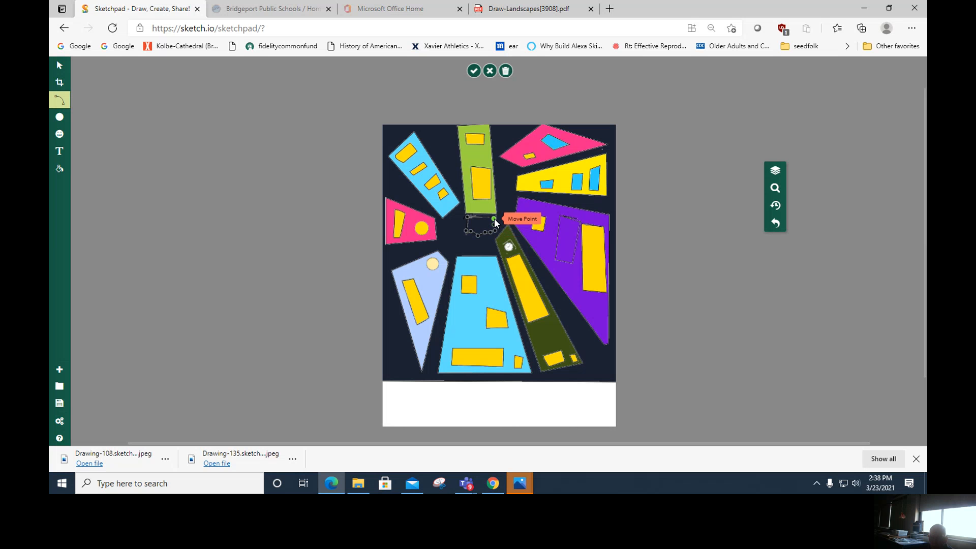
click(468, 215)
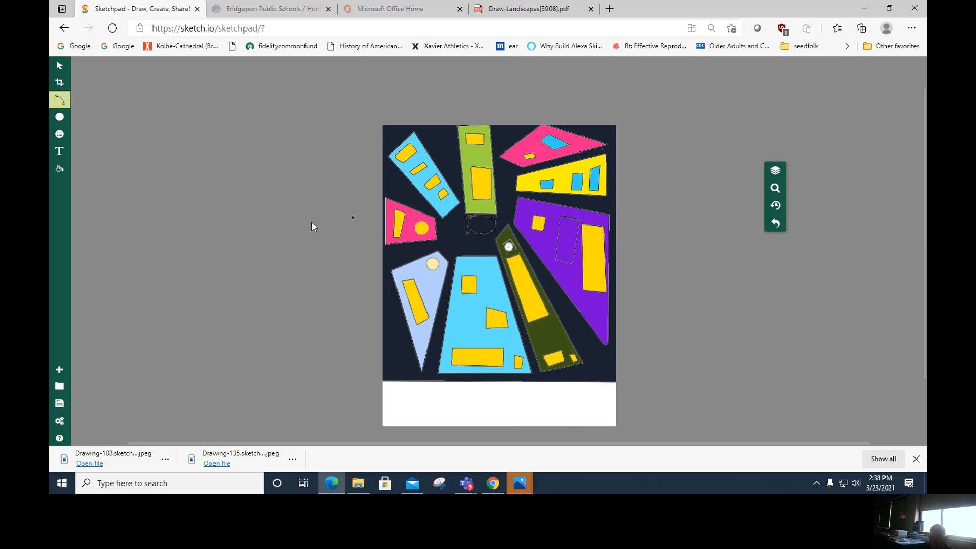
click(65, 168)
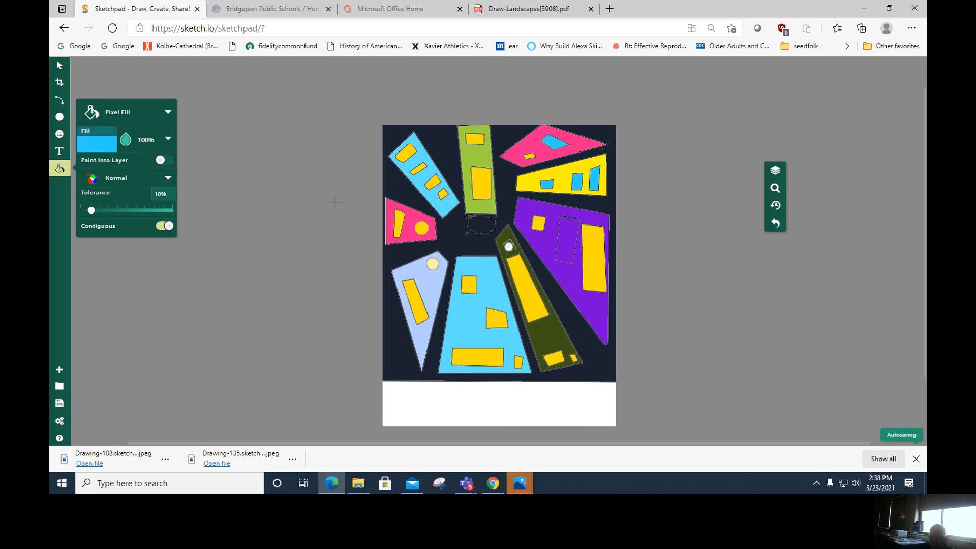
click(483, 225)
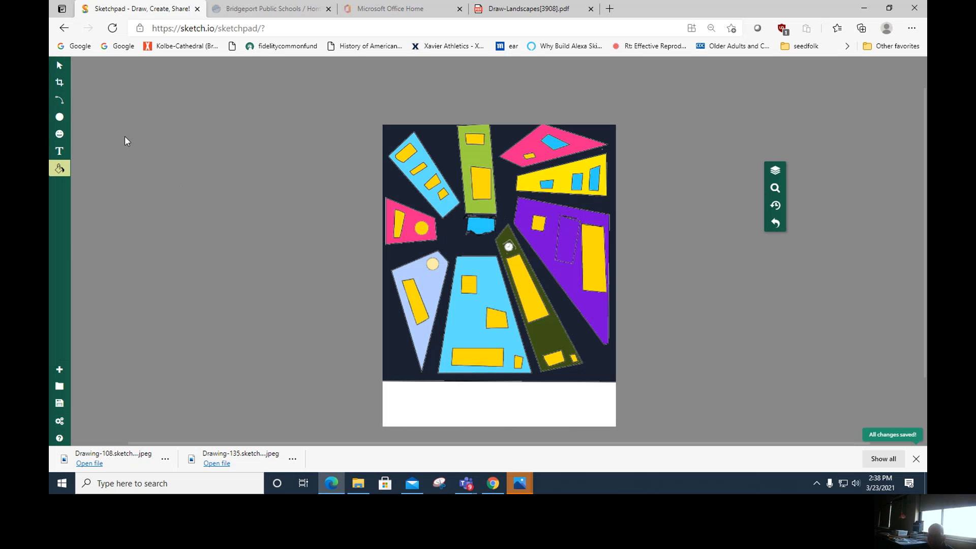
Step: Choose the Pen brush with white (#ffffff) as outline colour and place a dot in the sky above the pink left-edge building
click(59, 100)
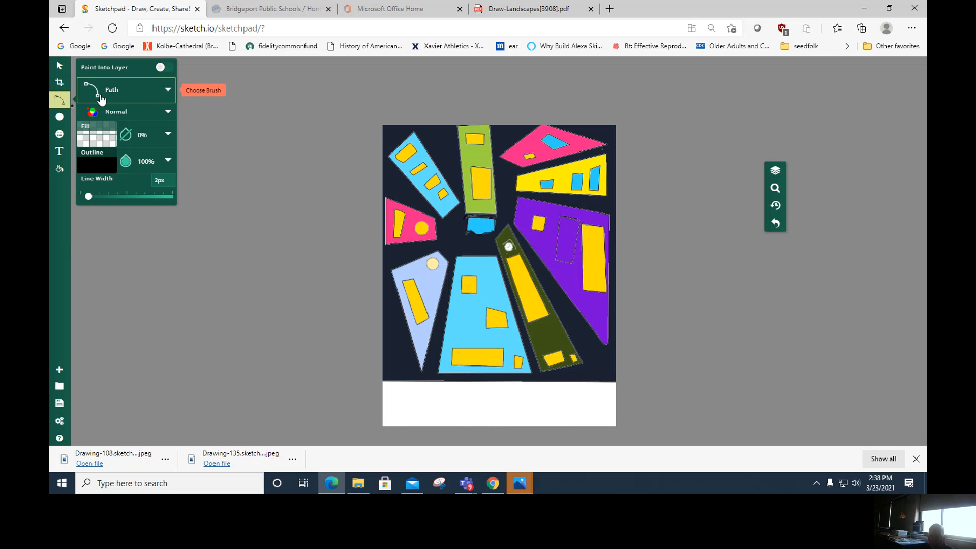
click(104, 100)
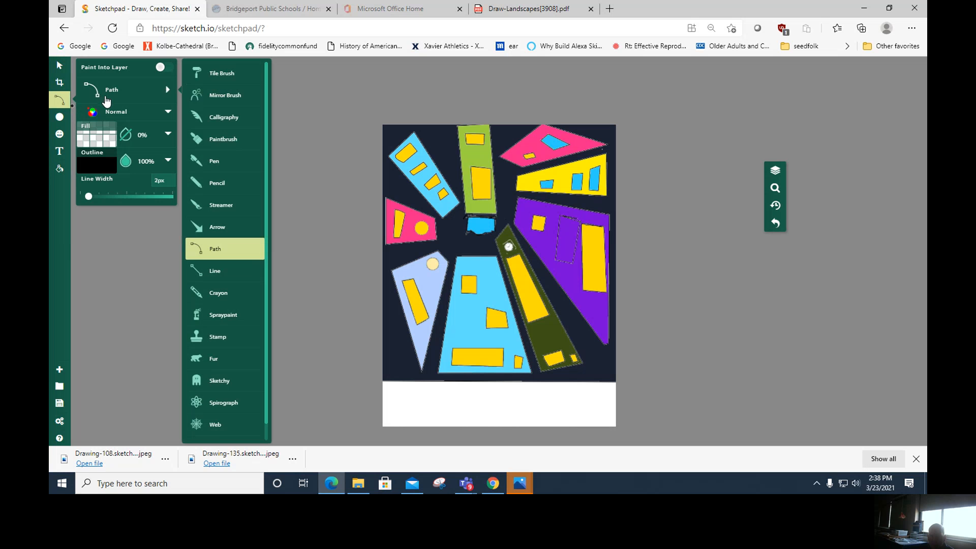
click(221, 166)
click(104, 167)
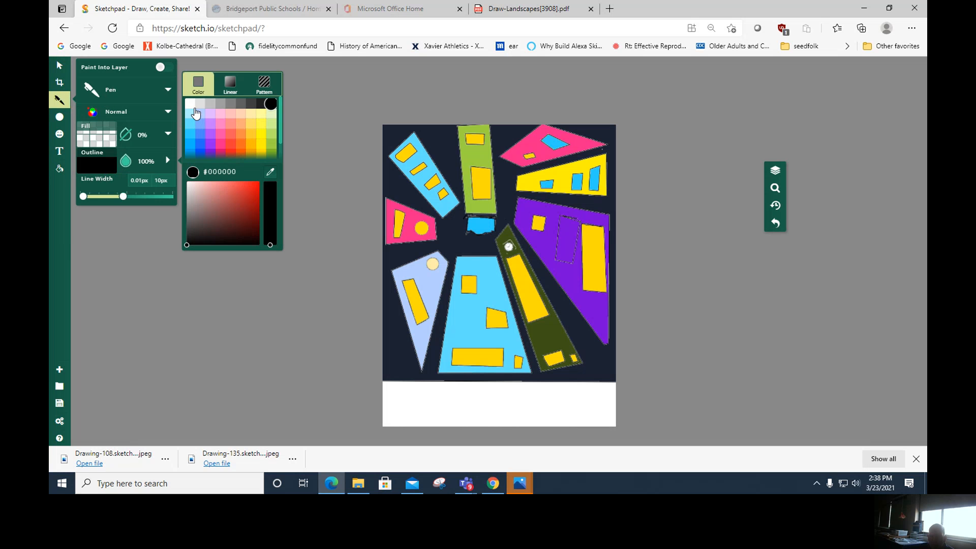
click(189, 105)
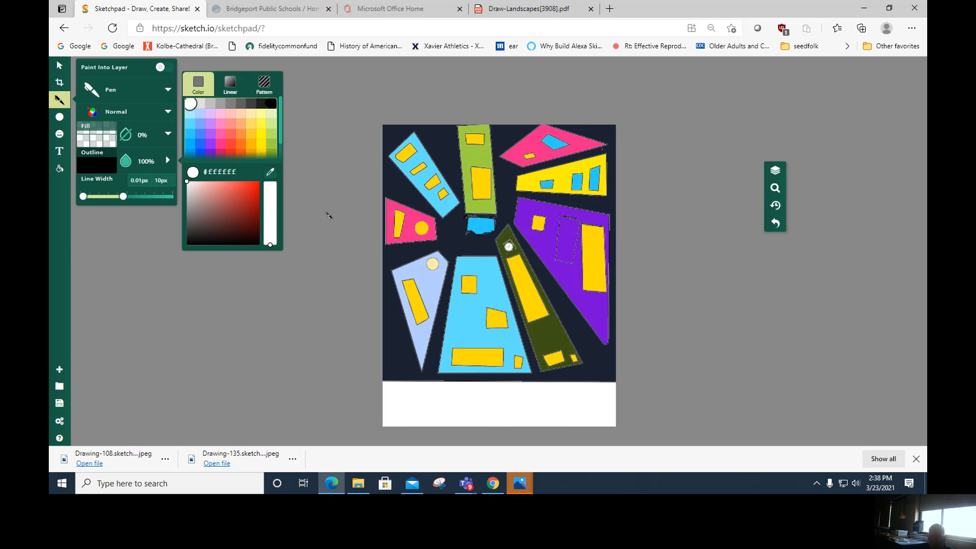
click(400, 193)
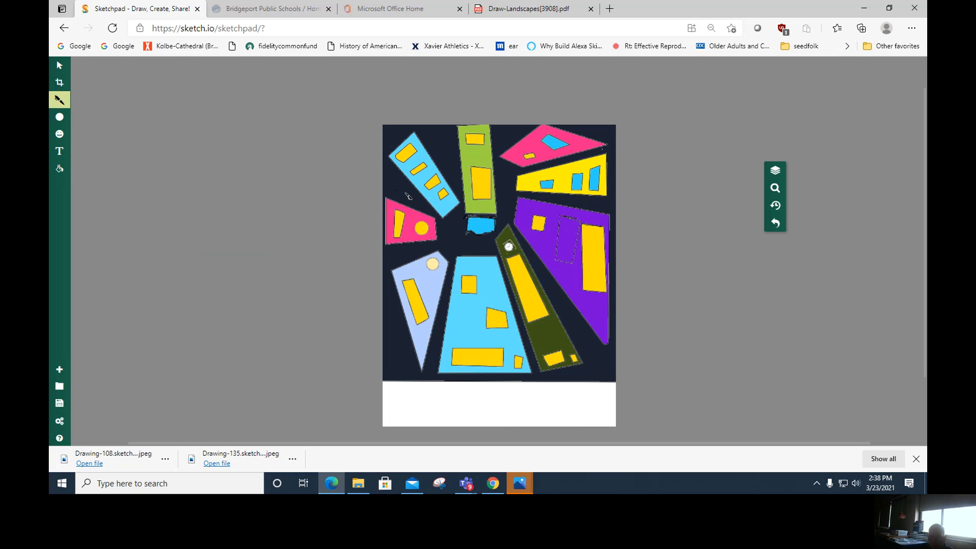
Step: Choose the Pencil brush with a white outline colour and draw short curved strokes in the dark sky between the buildings
click(60, 100)
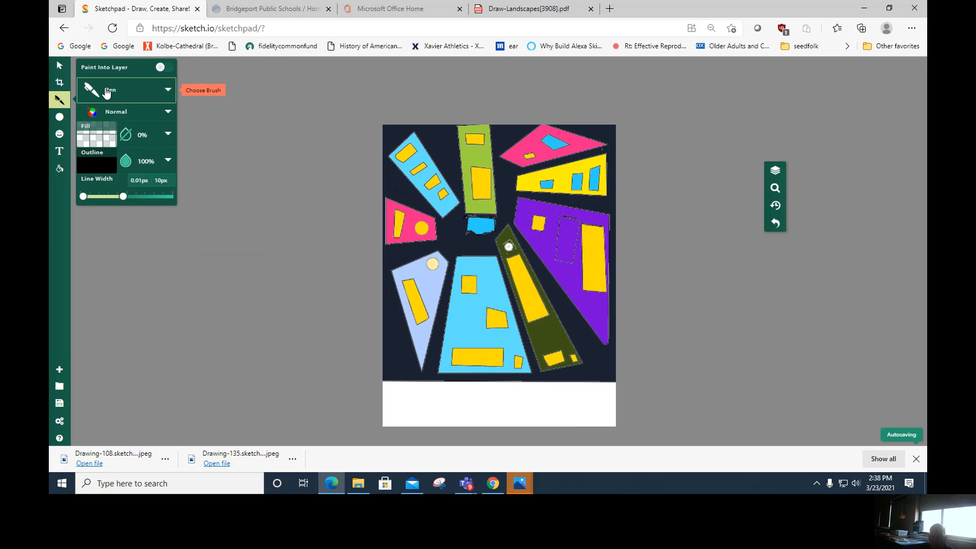
click(106, 91)
click(204, 183)
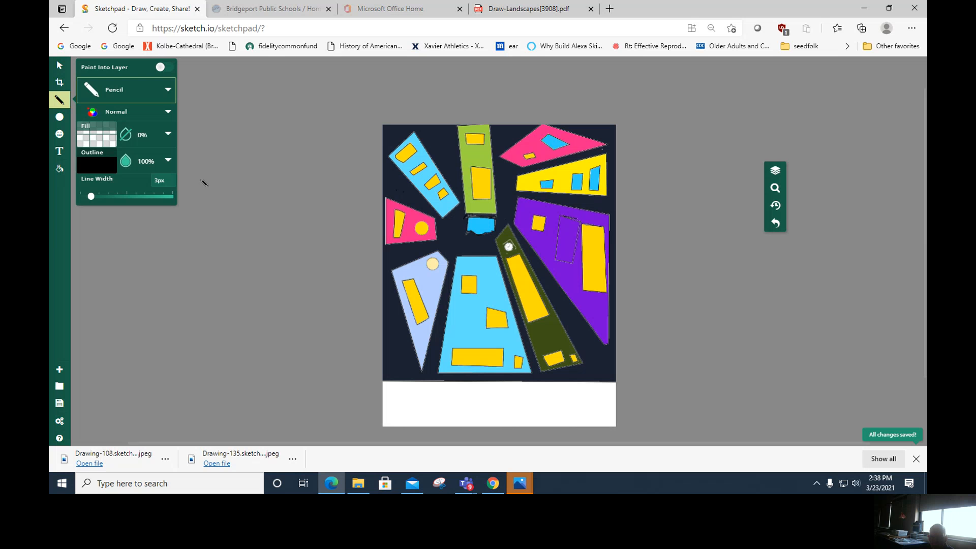
click(107, 162)
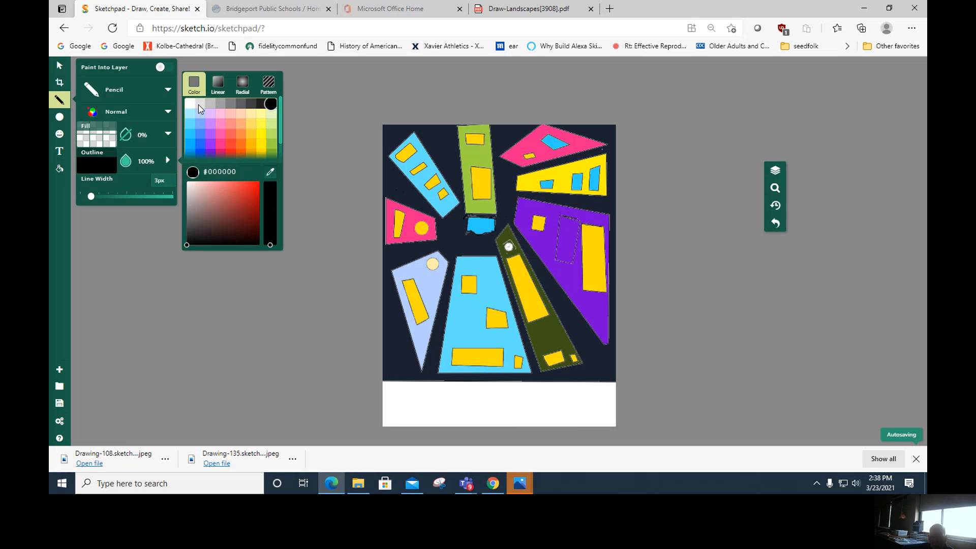
click(122, 98)
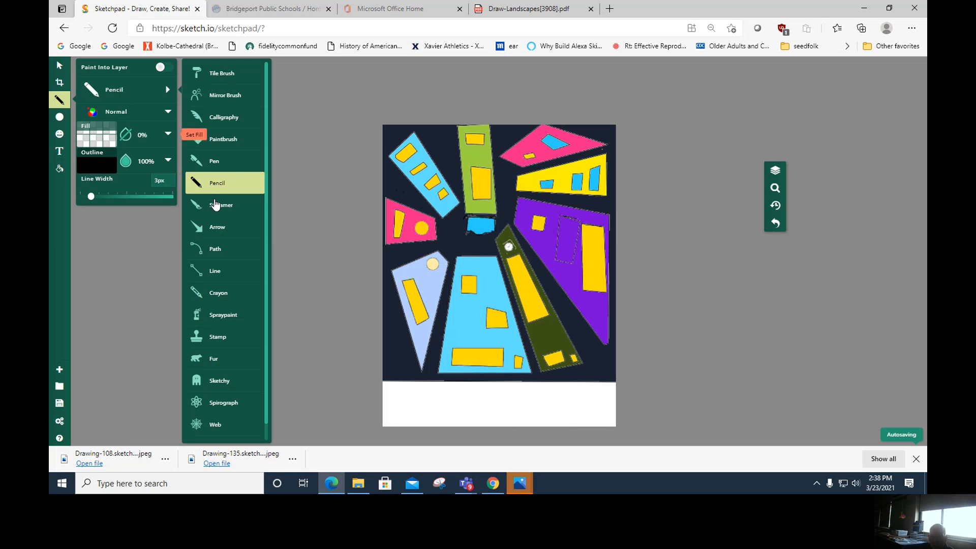
click(225, 146)
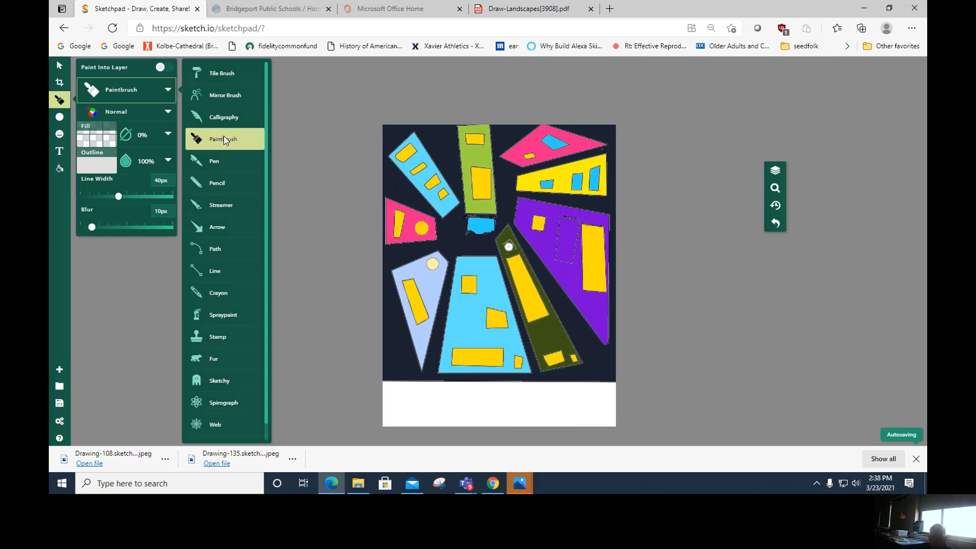
click(122, 94)
click(198, 184)
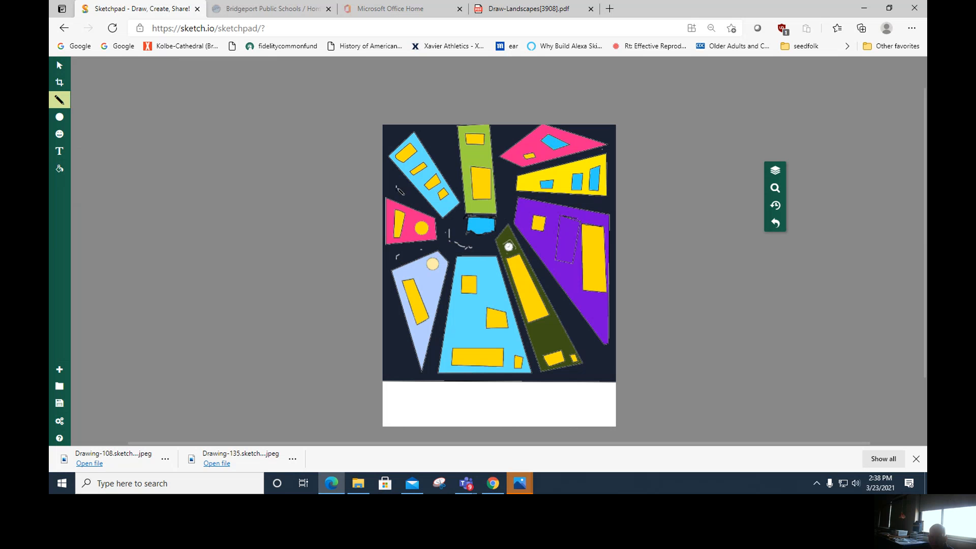
drag(393, 186, 400, 191)
drag(438, 156, 446, 160)
drag(567, 321, 587, 350)
Step: Switch to the Microsoft Teams meeting window and open its list of additional meeting actions
click(472, 488)
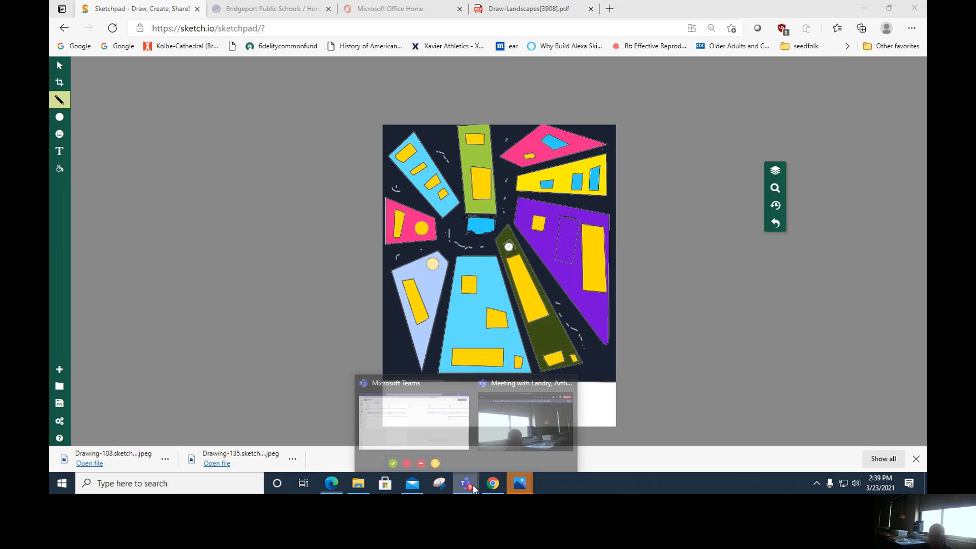
click(503, 435)
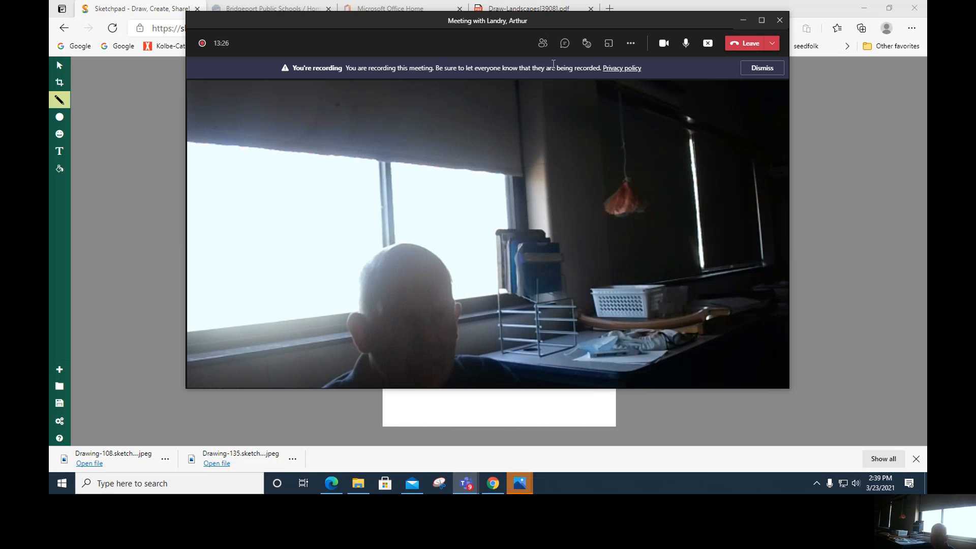
click(630, 47)
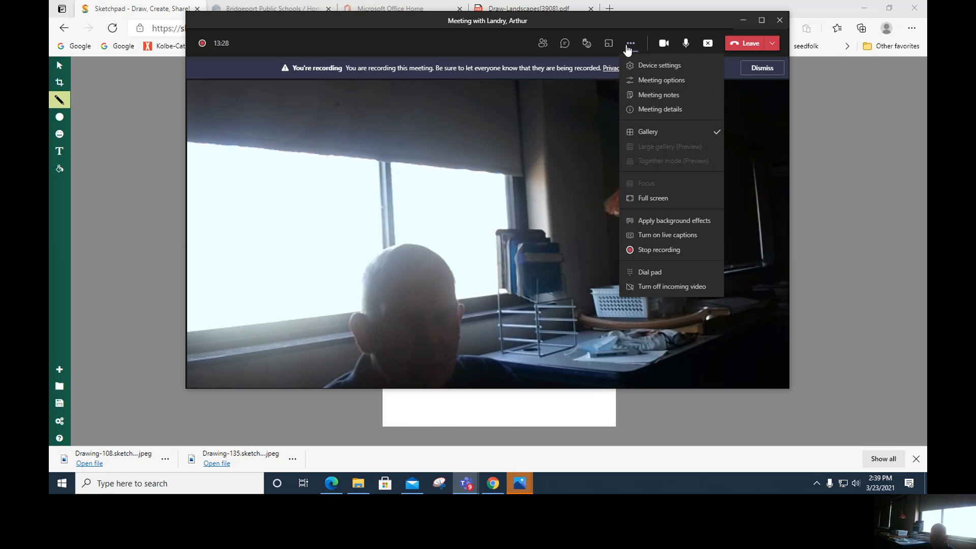